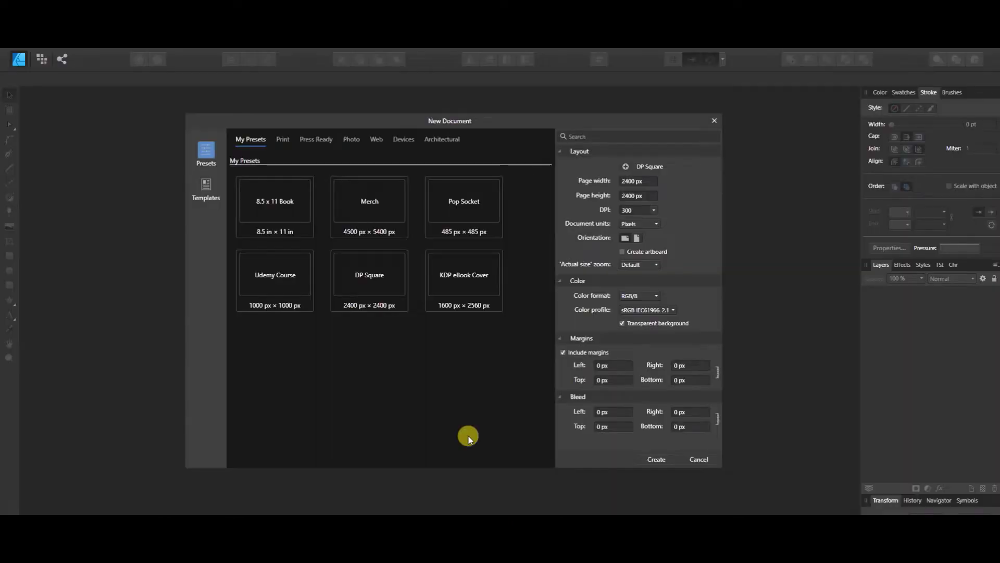
- Create a 4500 × 5400 px document from the Merch preset and check the Dad of Girls shirt on Amazon as reference
click(377, 194)
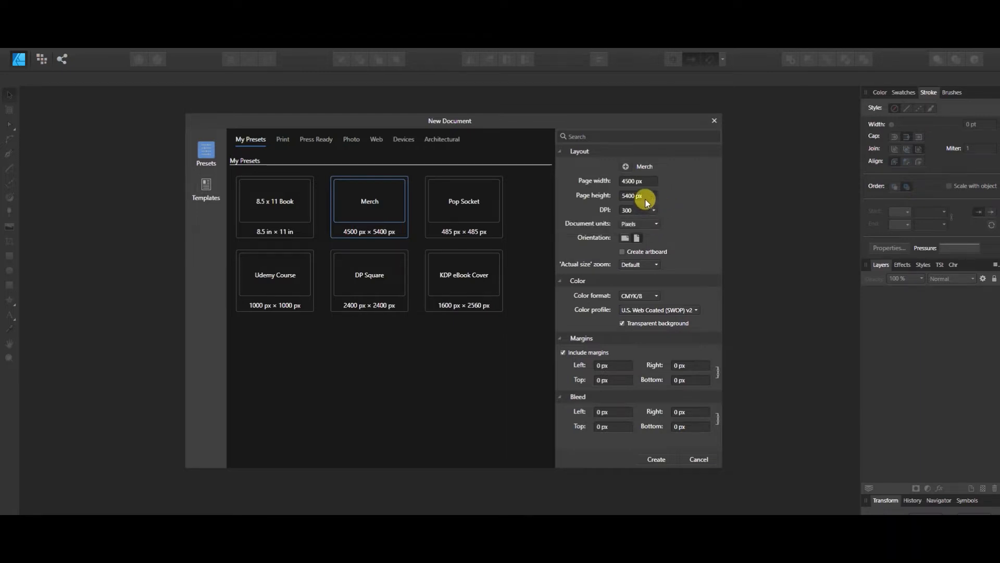
click(657, 461)
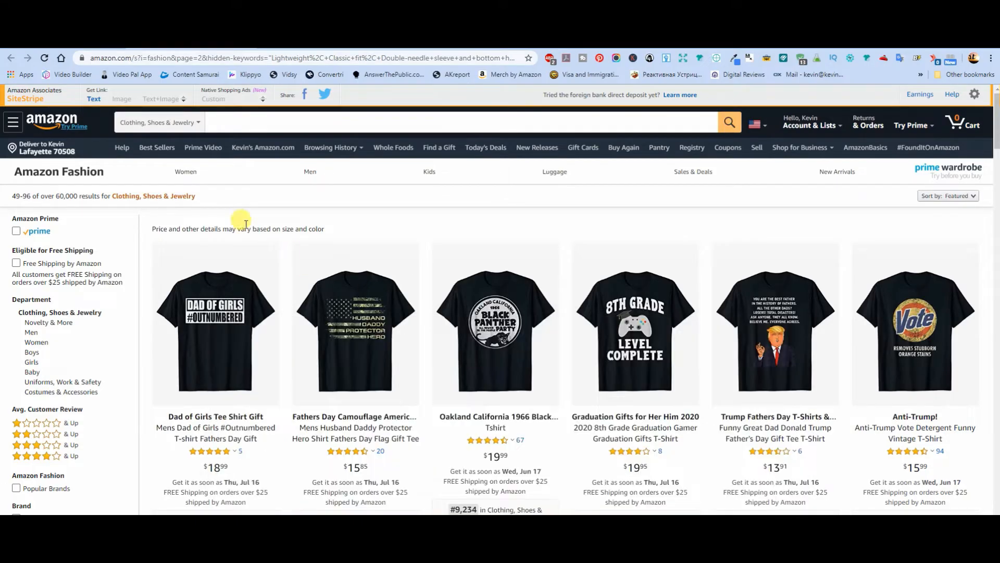
mouse_move(188, 302)
click(346, 514)
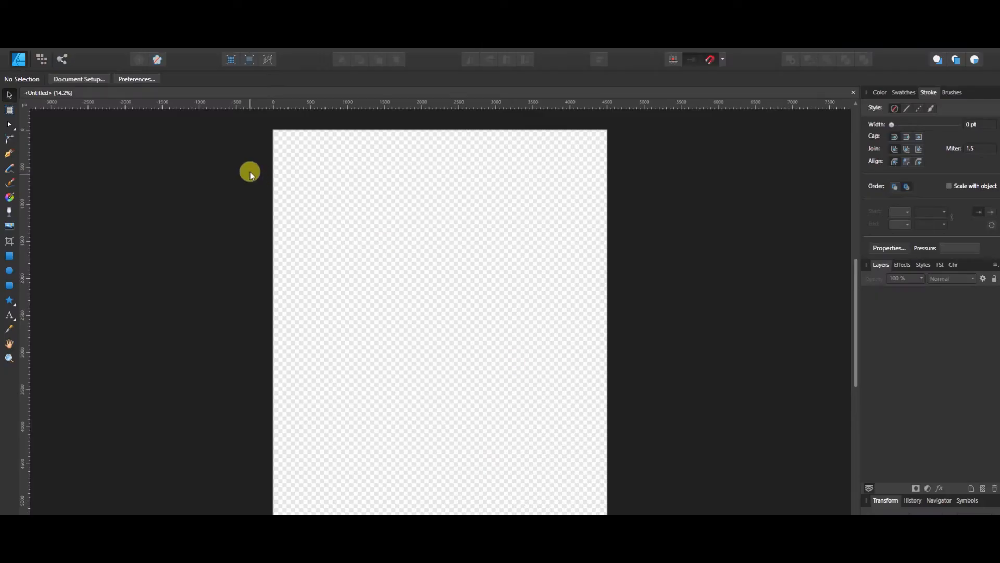
- Draw a wide rectangle across the upper half of the page and extend its left edge close to the page margin
click(9, 256)
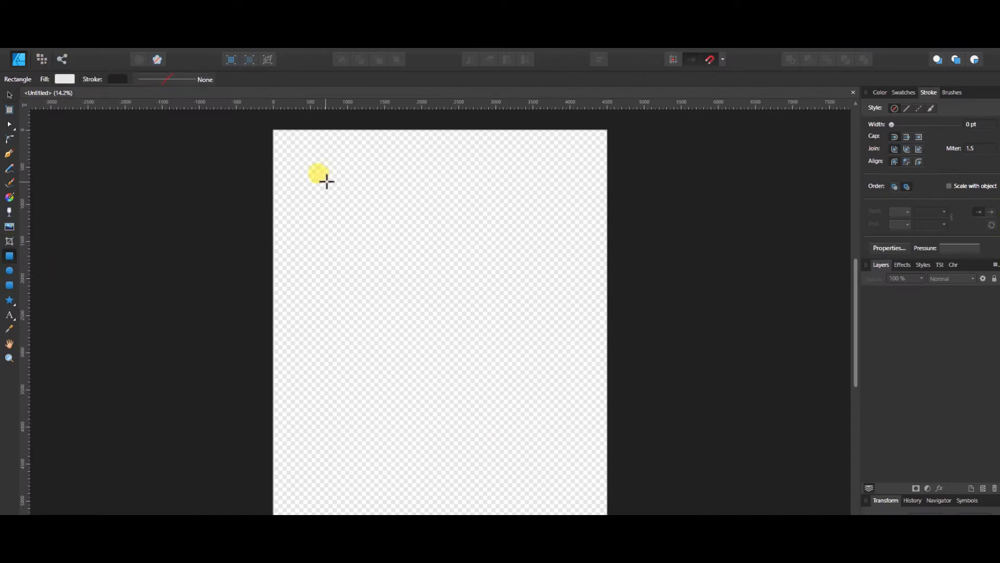
drag(299, 164, 595, 330)
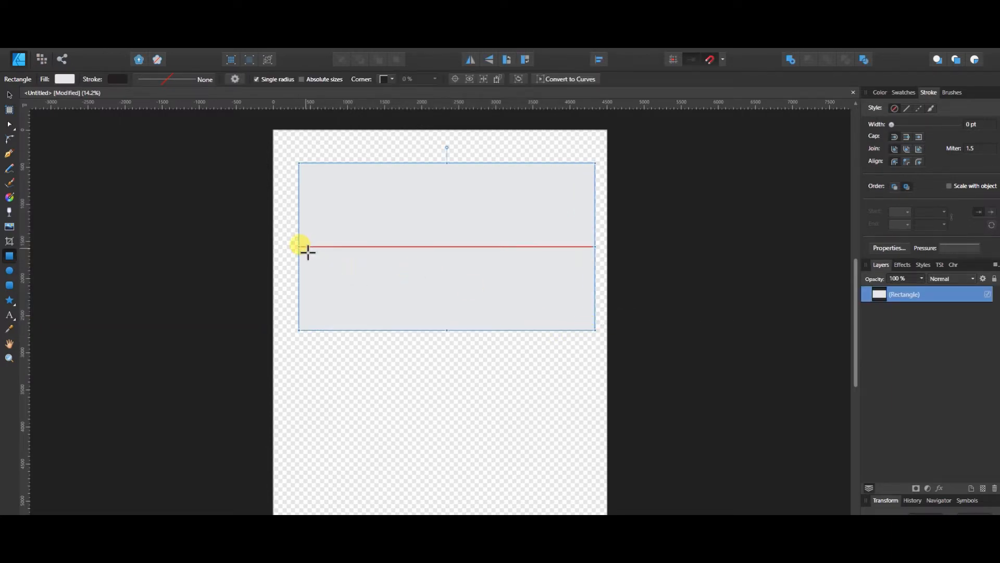
drag(302, 250, 285, 249)
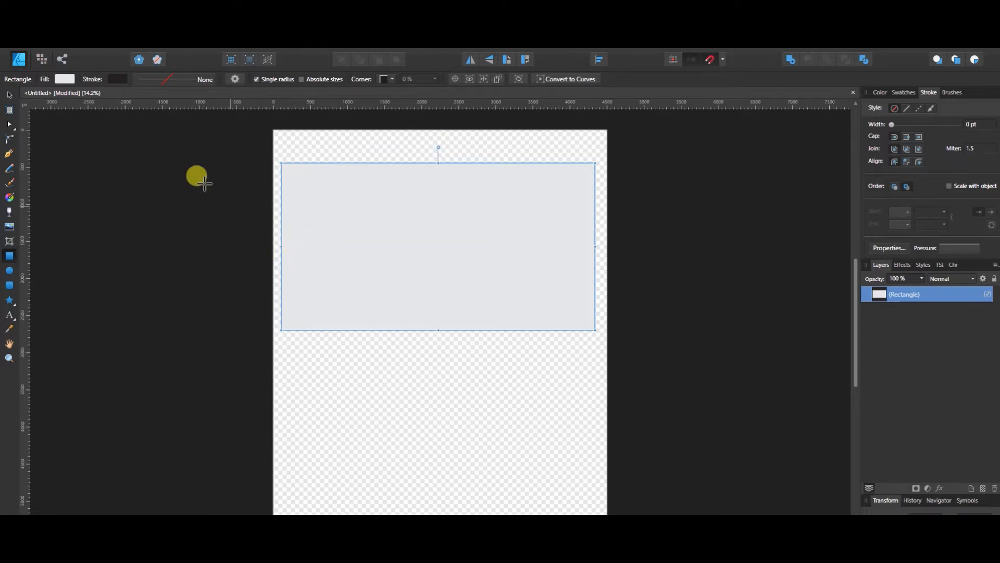
- Remove the rectangle's fill and give it a solid 12.1 pt stroke
click(119, 79)
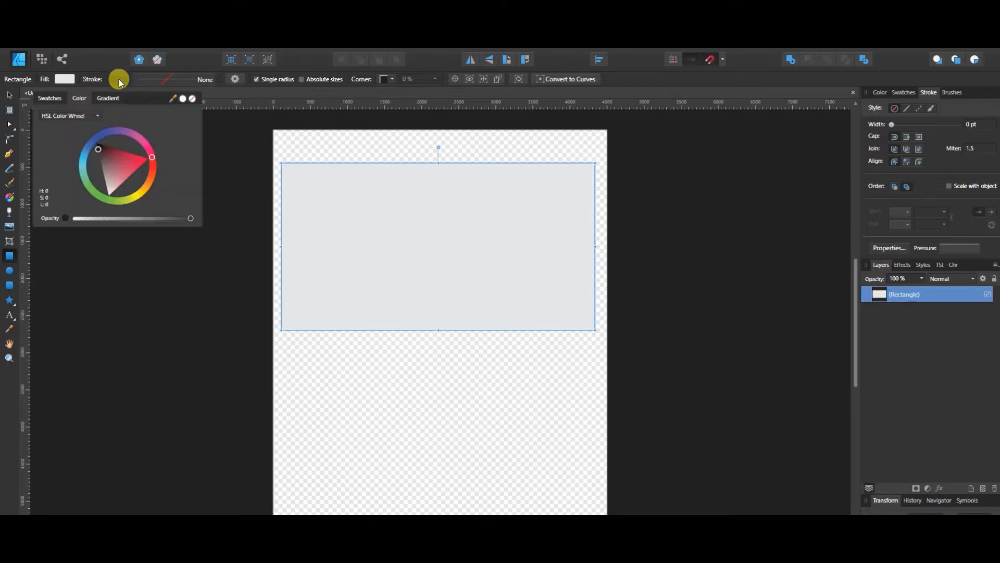
click(73, 79)
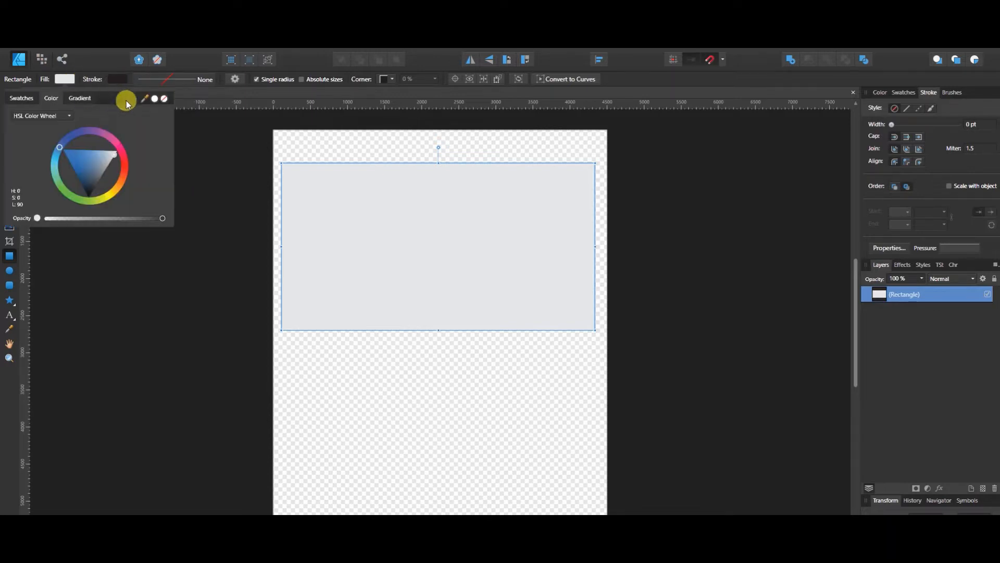
click(164, 99)
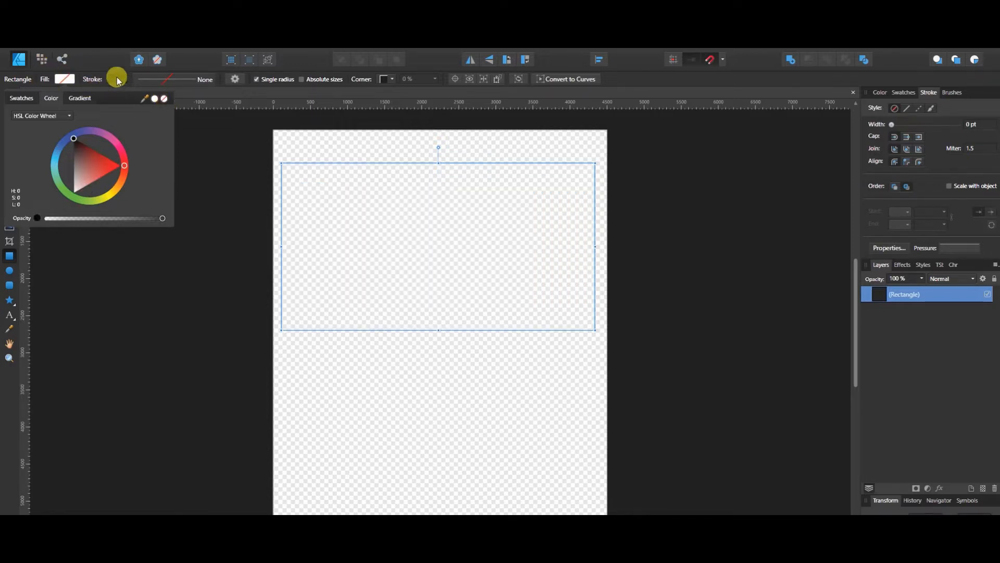
click(192, 84)
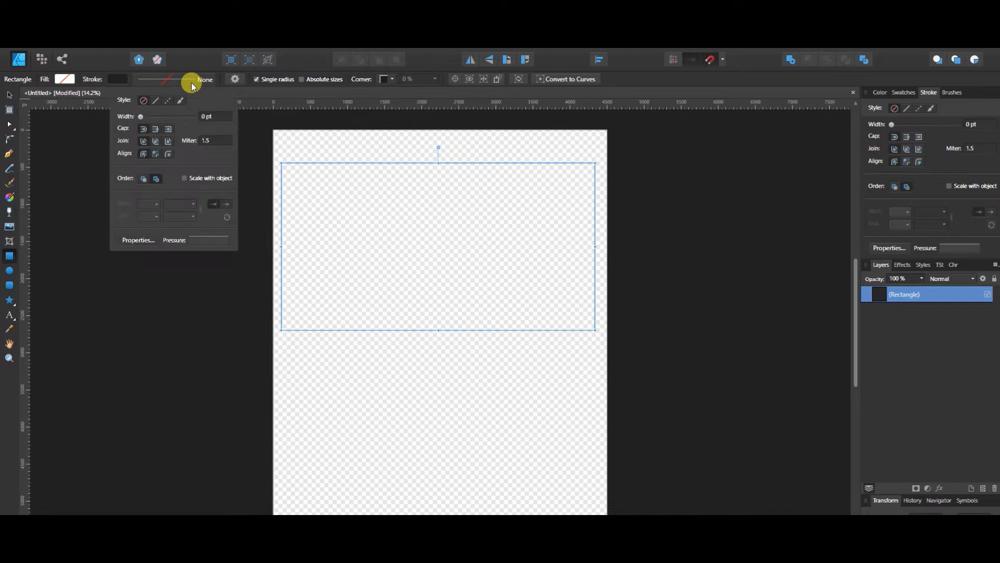
mouse_move(142, 117)
mouse_down()
mouse_move(176, 118)
mouse_move(165, 119)
mouse_up()
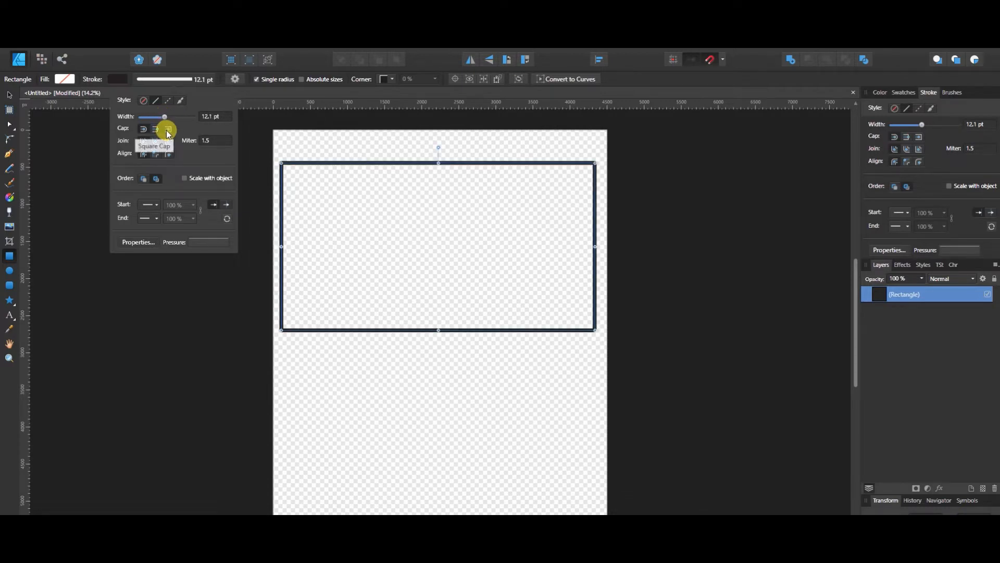
- Set the rectangle's stroke colour to black from the Merch Colors swatches
click(118, 78)
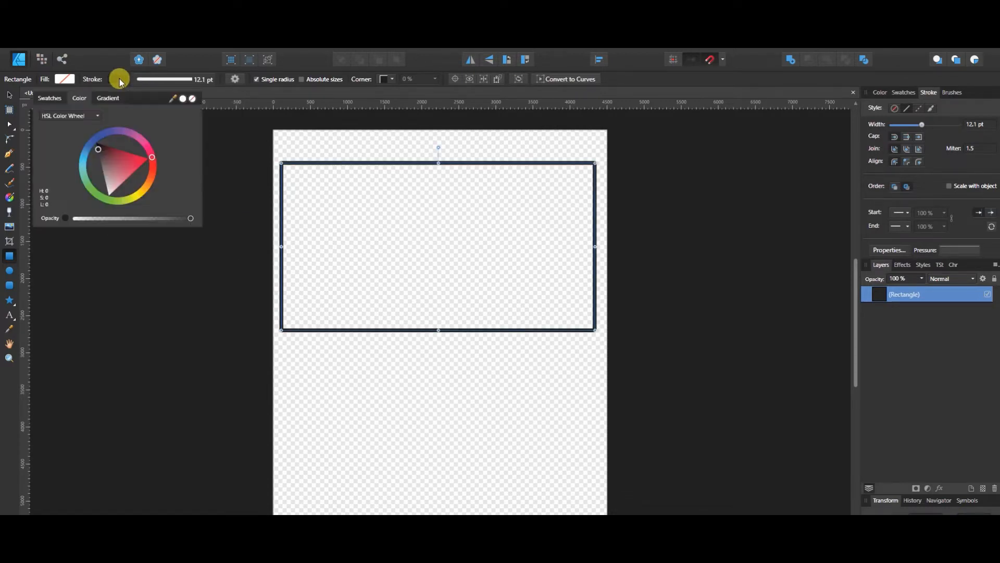
click(183, 99)
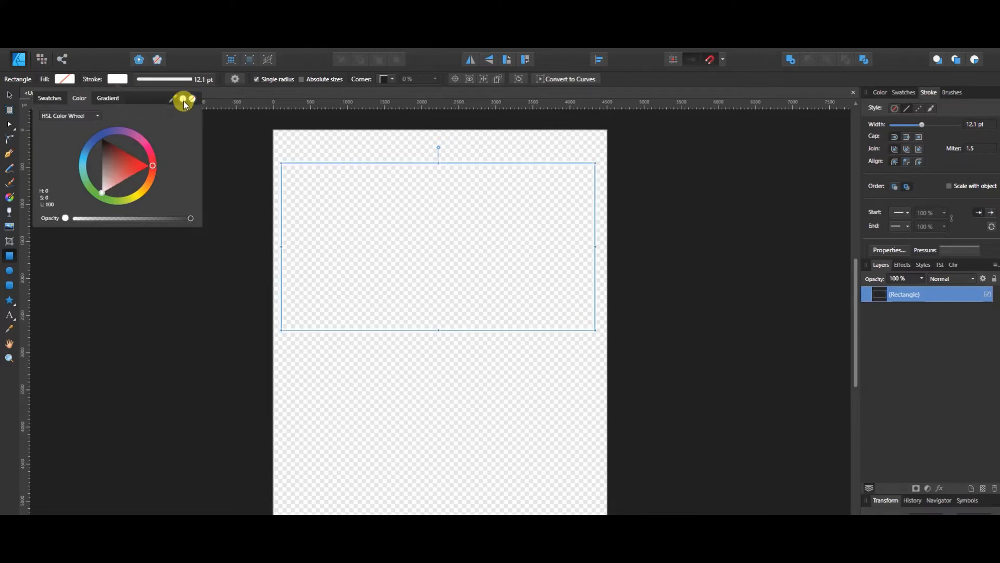
click(61, 100)
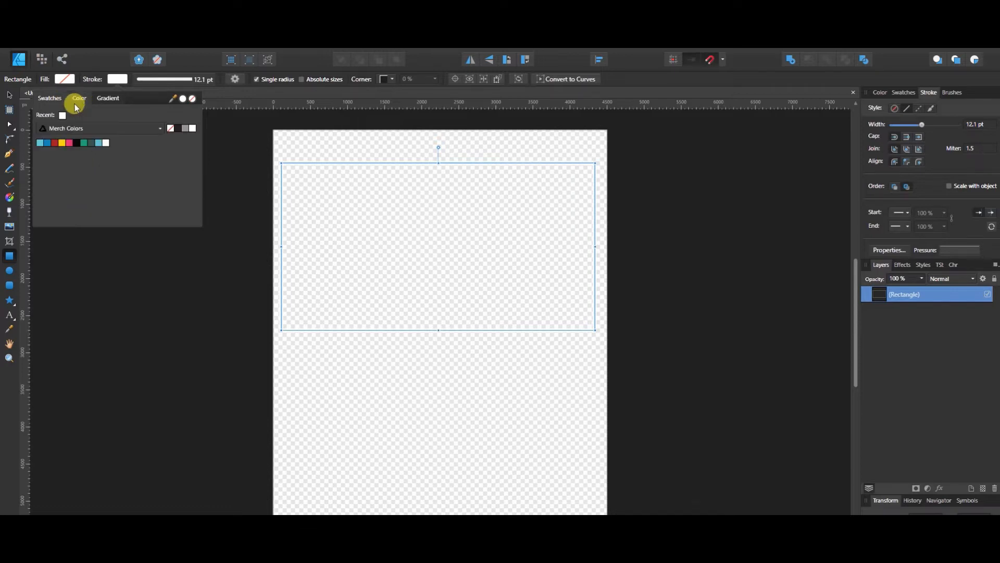
click(77, 144)
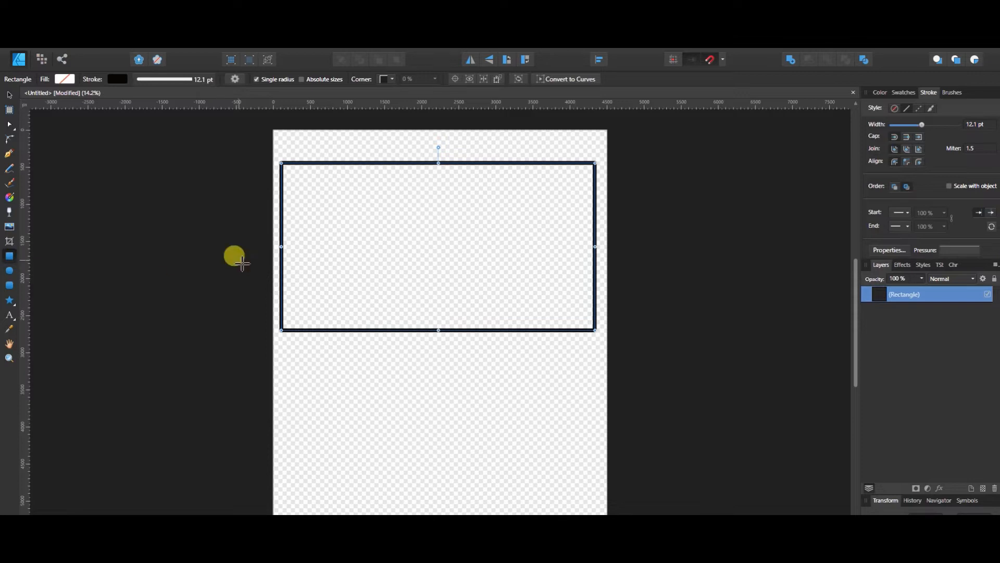
- Lock the outlined rectangle and draw a second rectangle that exactly covers its lower half
drag(283, 246, 379, 254)
key(ctrl+z)
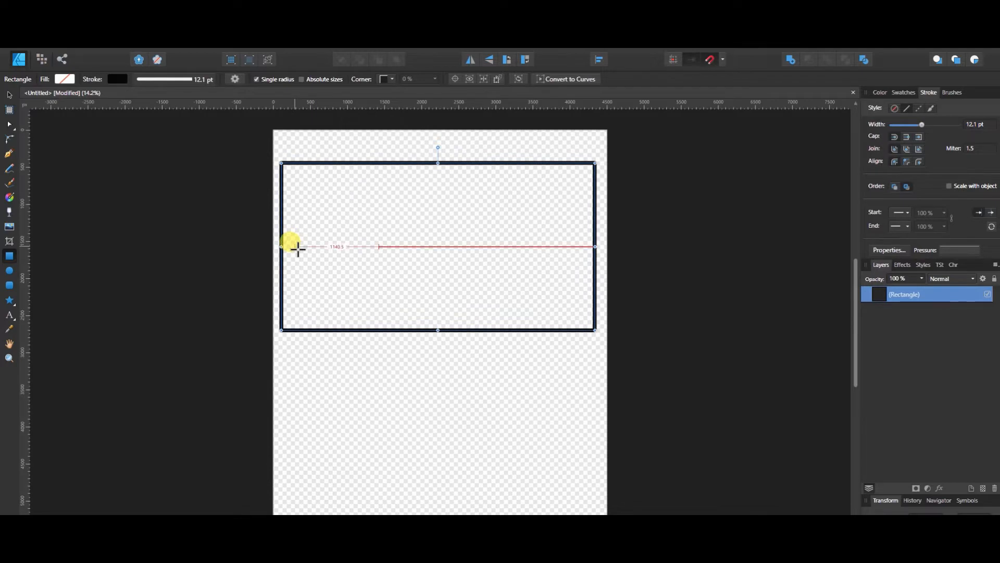
click(993, 279)
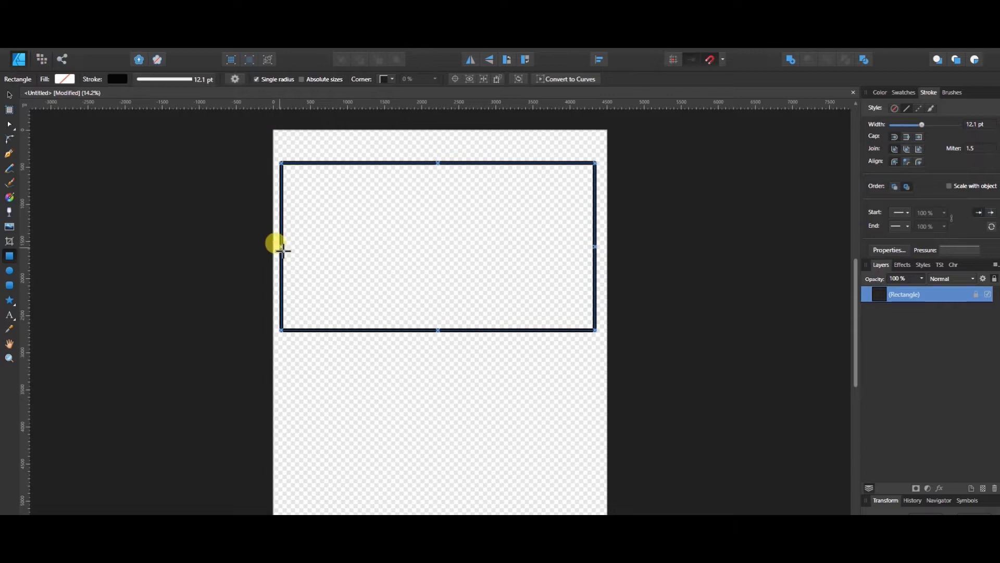
drag(286, 250, 598, 330)
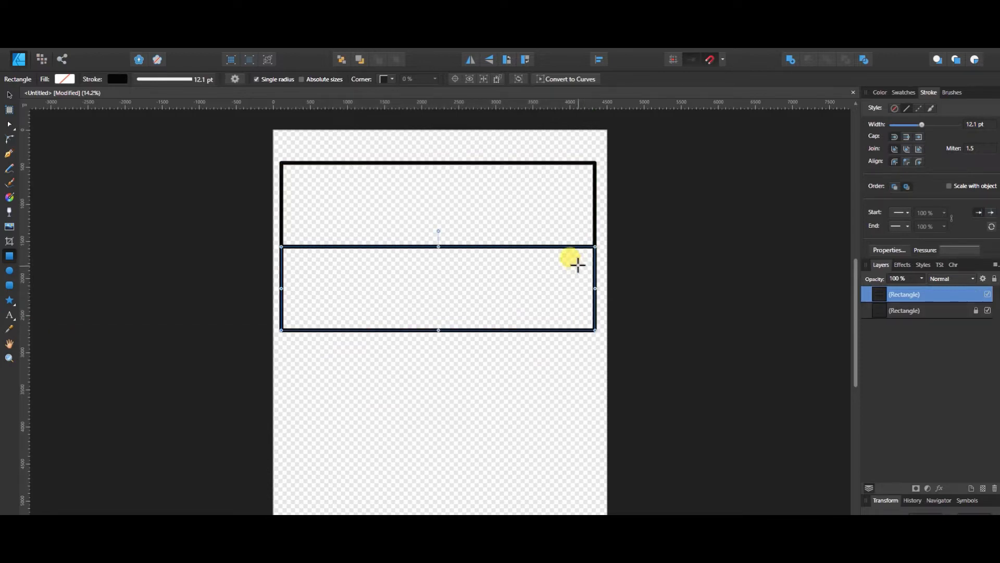
- Remove the stroke from the lower rectangle and fill it with white
click(125, 79)
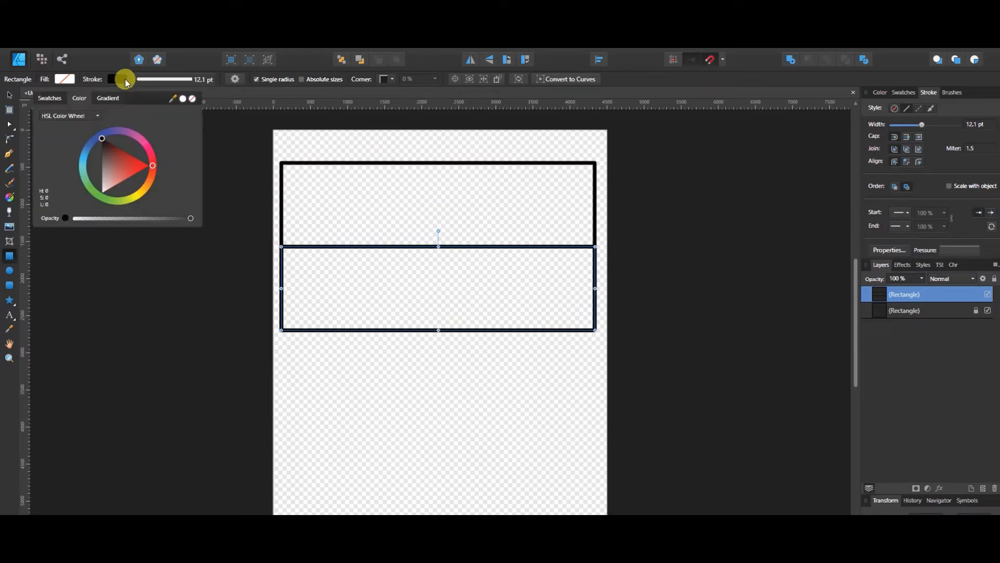
click(194, 99)
click(64, 80)
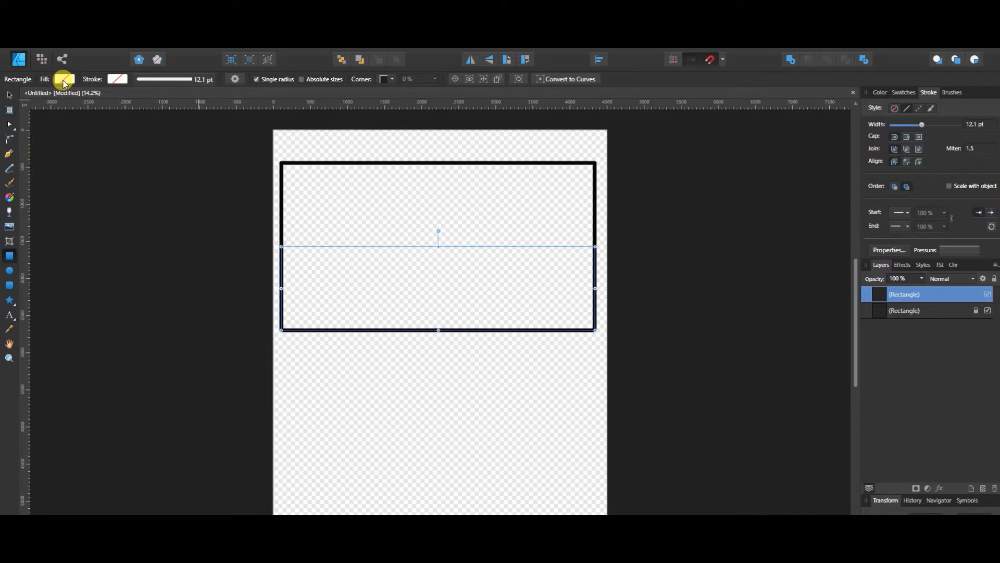
click(64, 81)
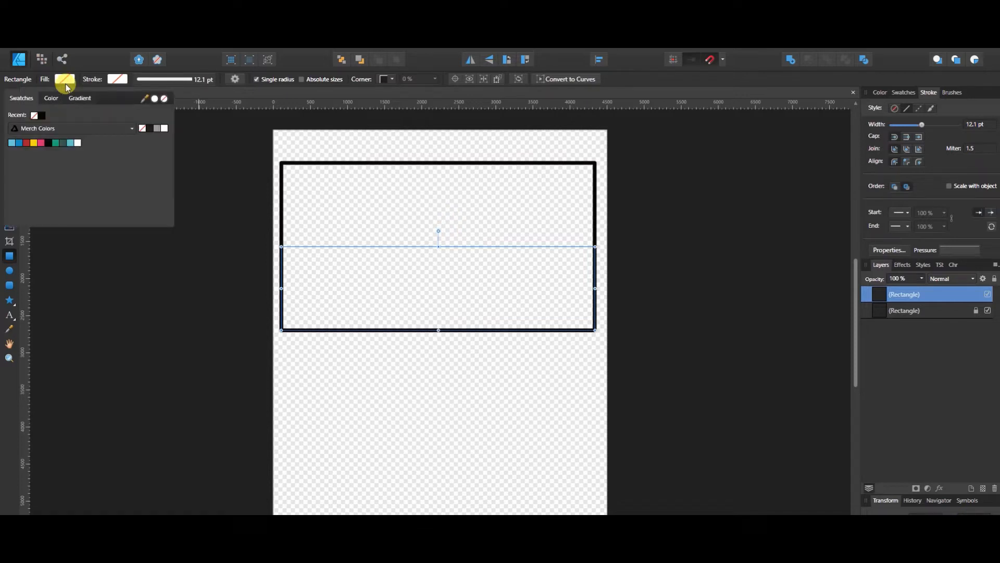
click(165, 130)
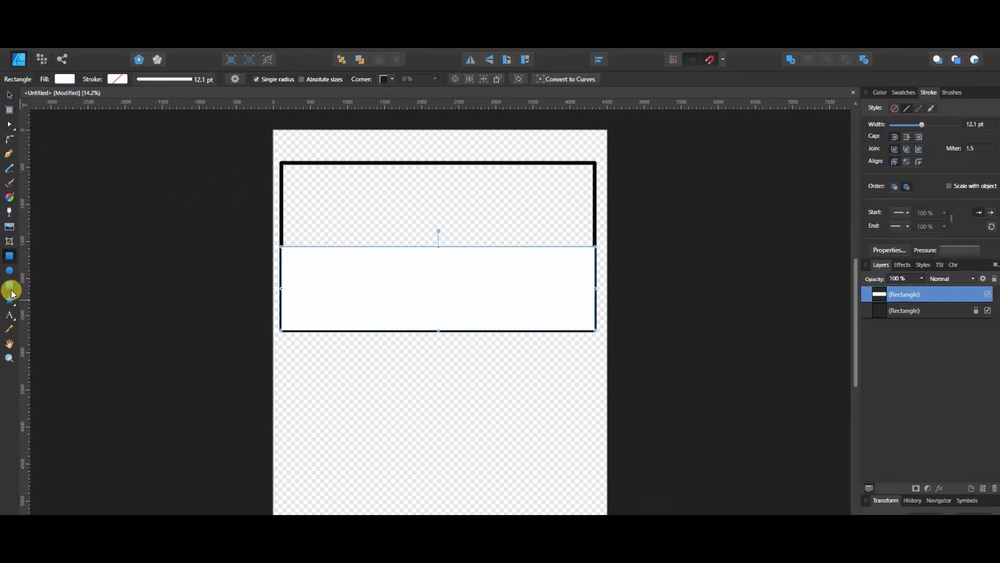
- Activate the Artistic Text tool and set its font to SQUAD
key(t)
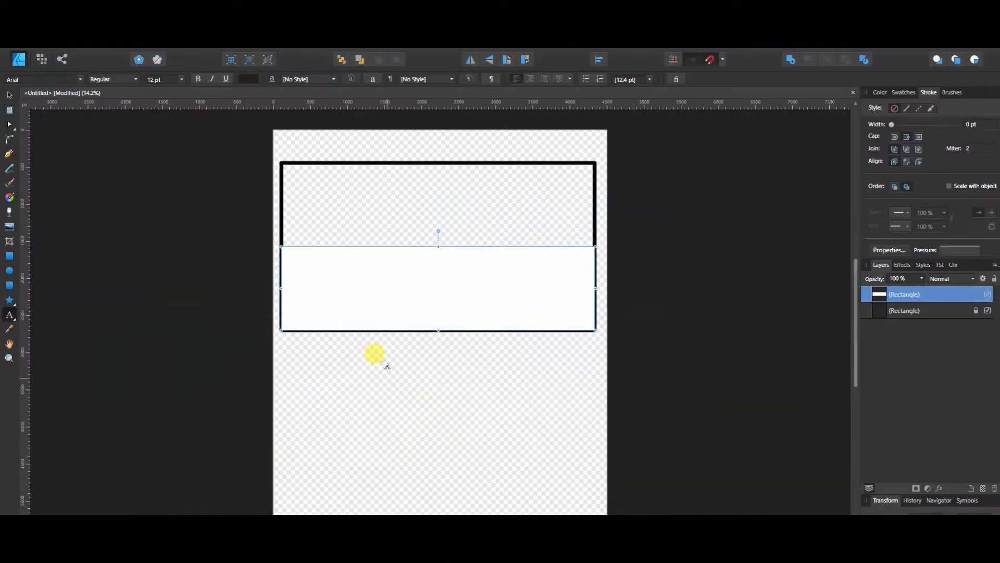
click(61, 79)
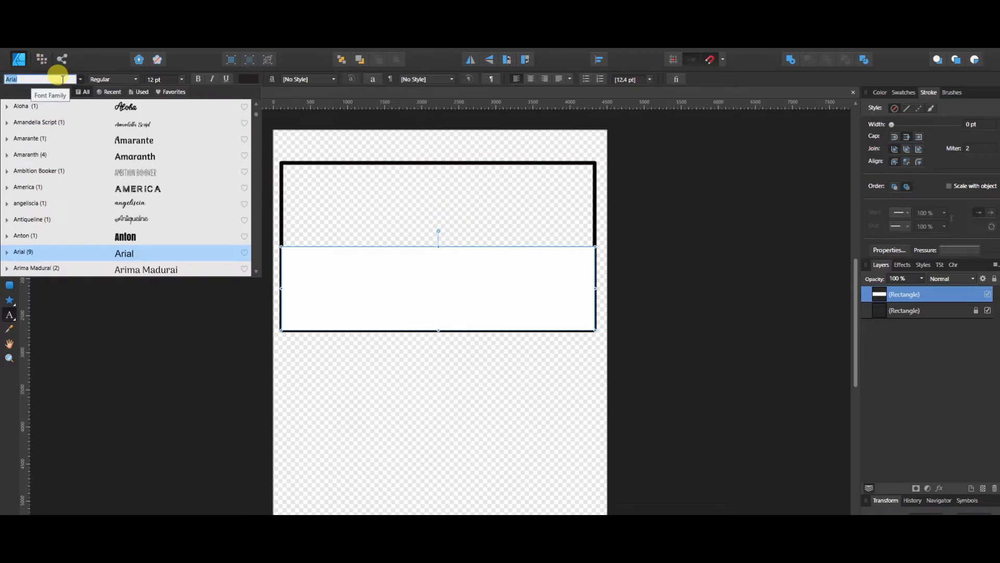
text(squad)
key(Return)
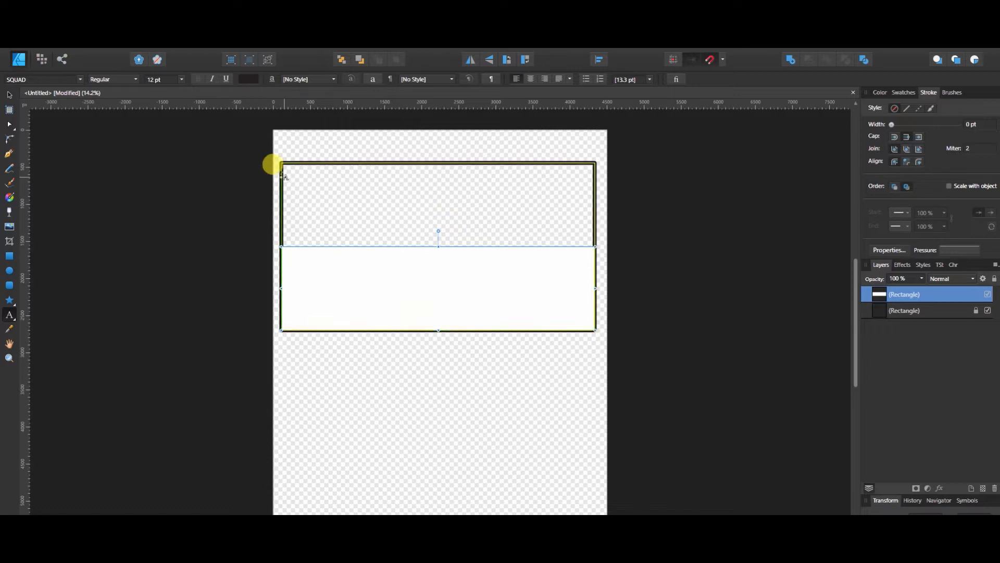
- Add the art text "Dad of girls" at about 258 pt, starting at the left inside the frame's upper half
drag(283, 176, 316, 236)
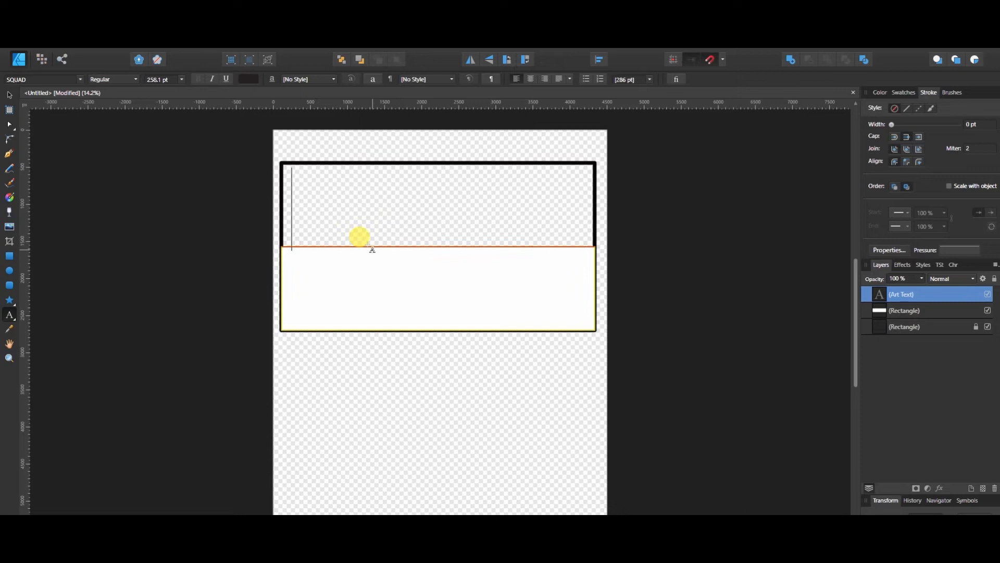
text(#)
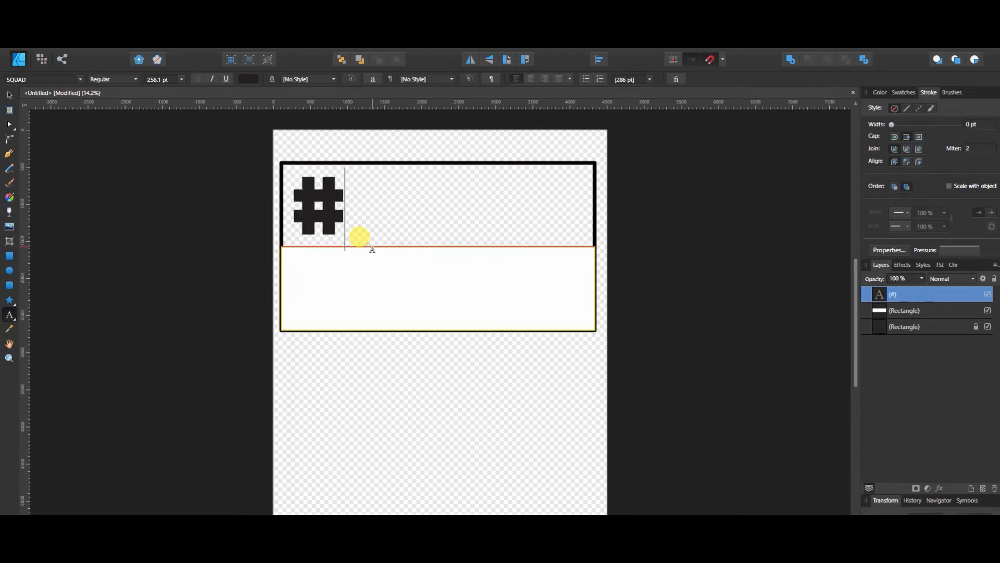
key(BackSpace)
text(DAD )
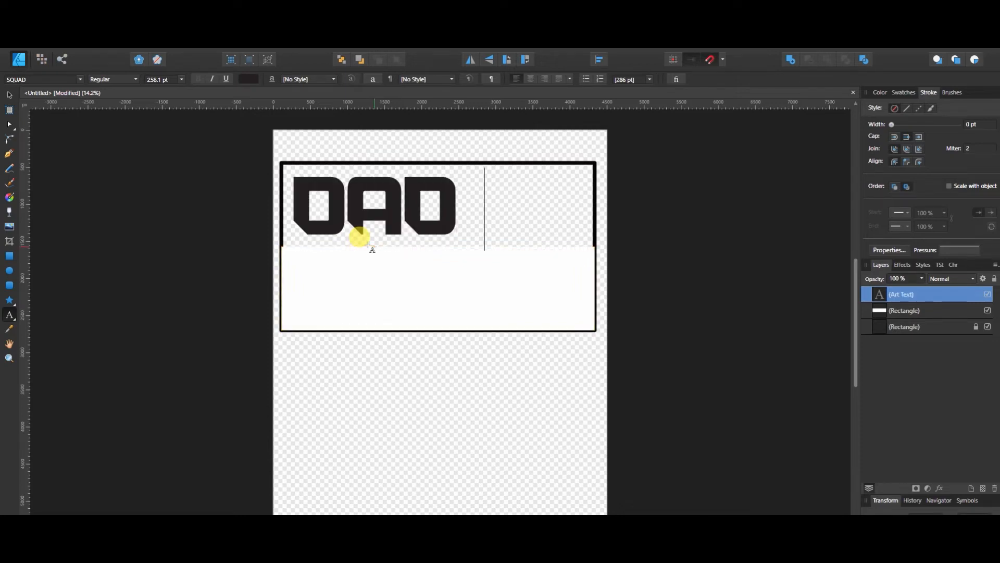
text(Of girls)
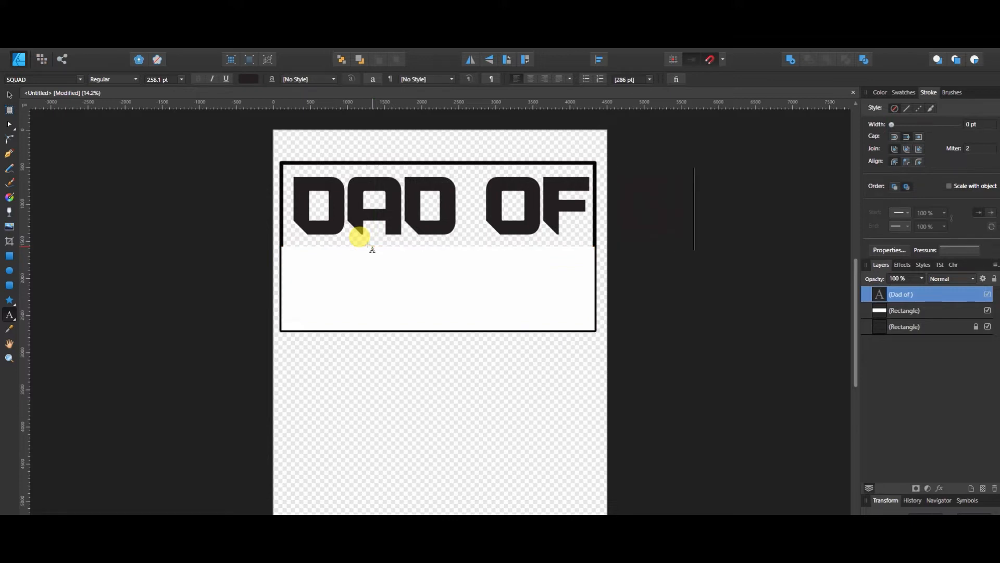
key(Escape)
- Shrink the "Dad of girls" text to about 142 pt and centre it horizontally within the frame's upper half
drag(818, 223, 575, 197)
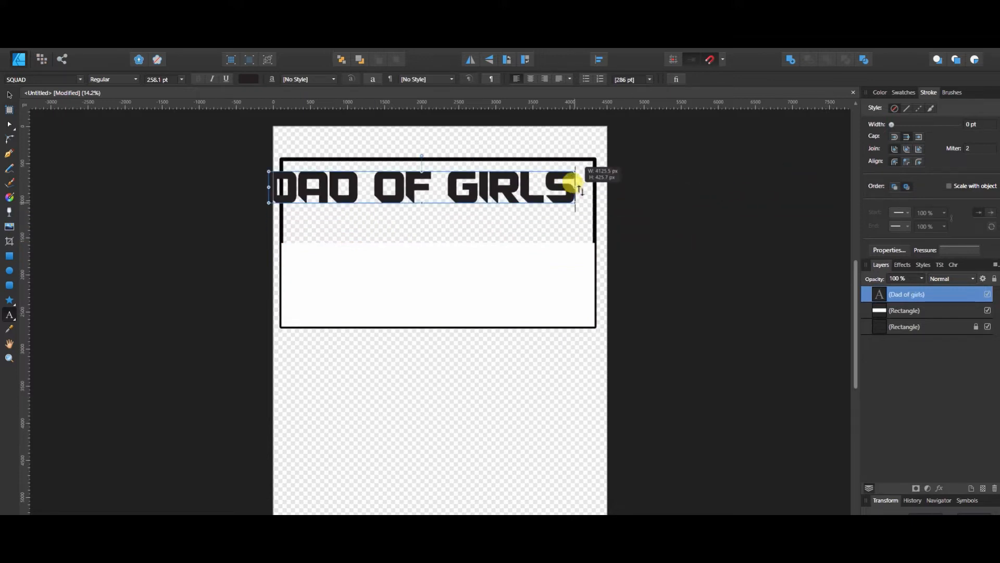
drag(495, 212, 509, 217)
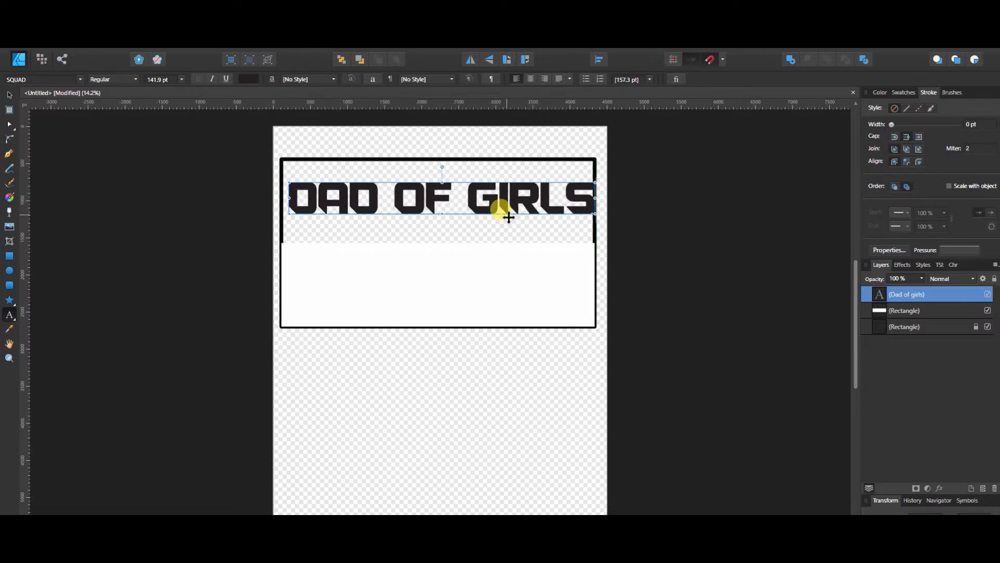
key(Left)
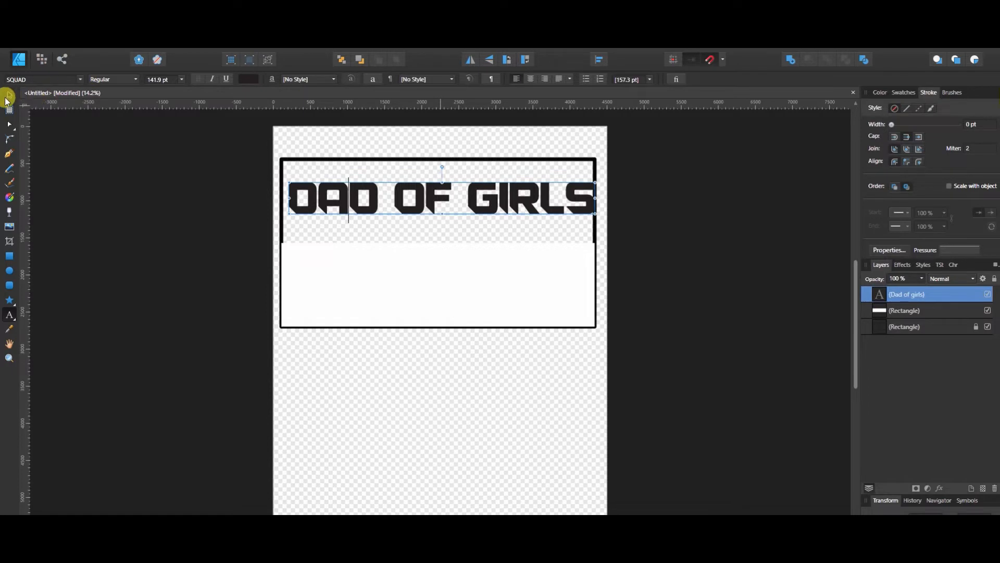
click(10, 95)
key(Left)
key(Left)
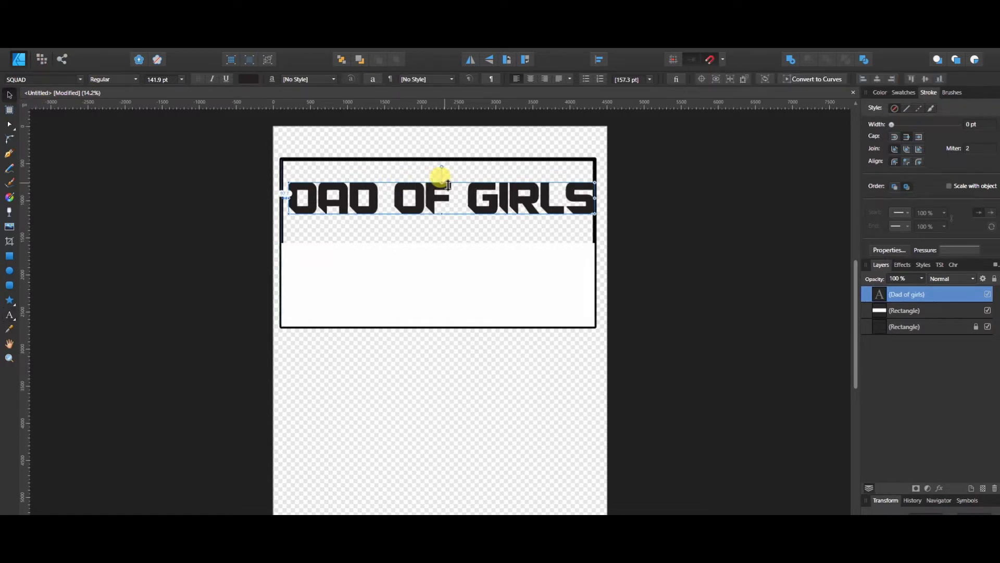
key(Left)
key(Left)
key(Left)
key(Left)
key(Left)
key(Left)
key(Left)
key(Left)
key(Left)
key(Left)
key(Left)
key(Left)
key(Left)
key(Left)
key(Left)
key(Left)
key(Left)
key(Left)
key(Left)
key(Left)
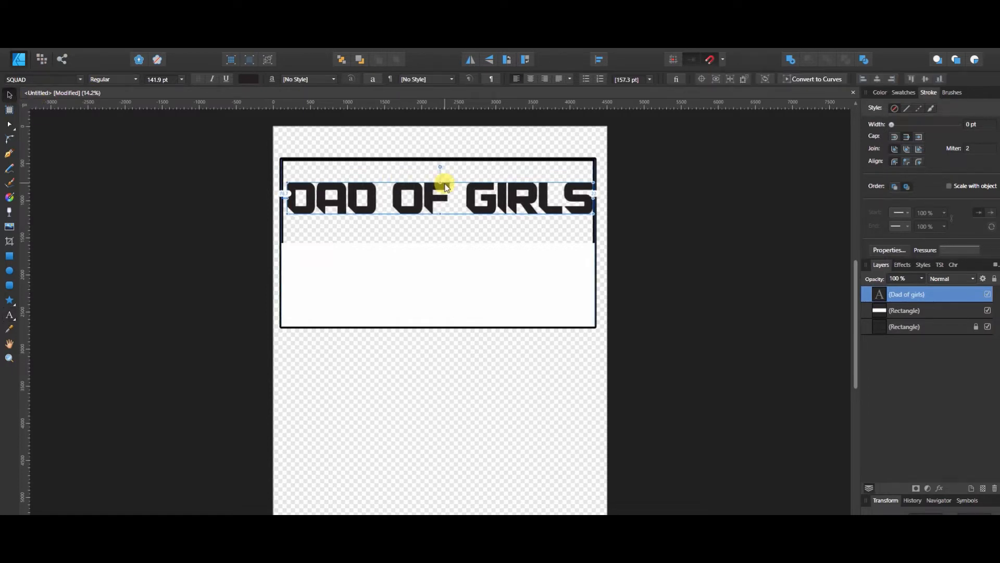
key(Left)
key(Left)
key(Left)
key(Left)
key(Left)
key(Left)
key(Left)
key(Left)
key(Left)
key(Left)
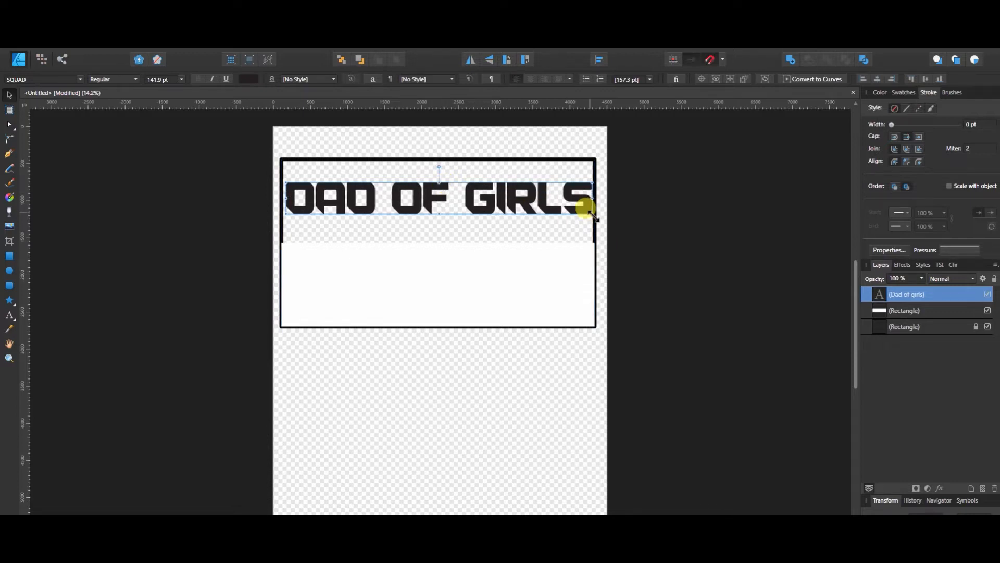
- Narrow the "Dad of girls" text slightly and recentre it horizontally within the frame's upper half
drag(594, 216, 587, 199)
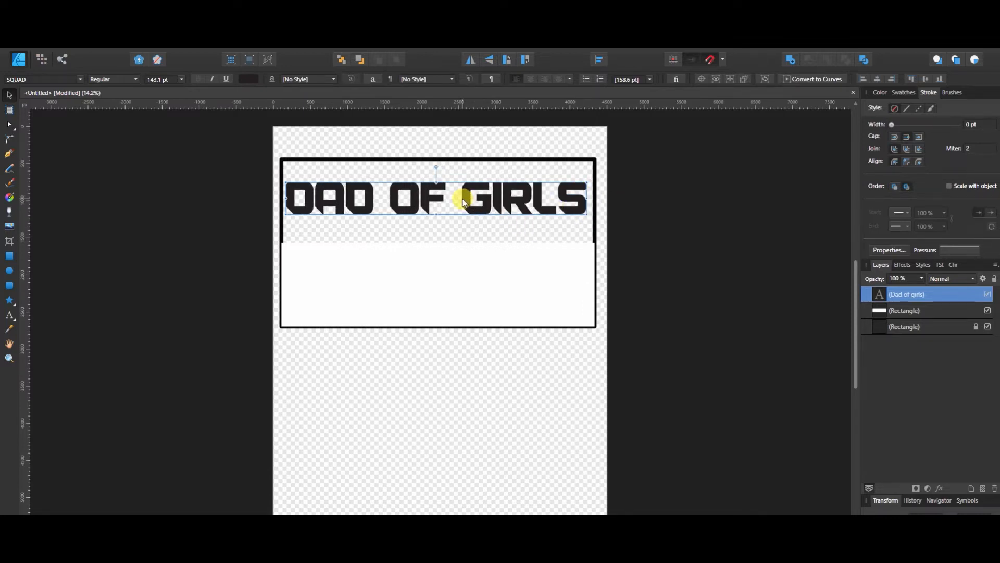
drag(466, 200, 471, 199)
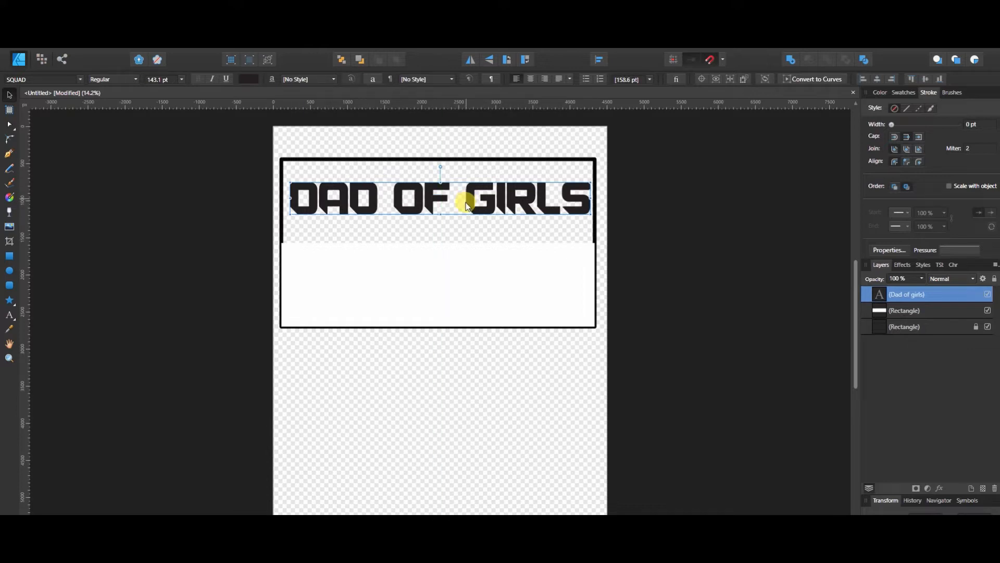
click(468, 161)
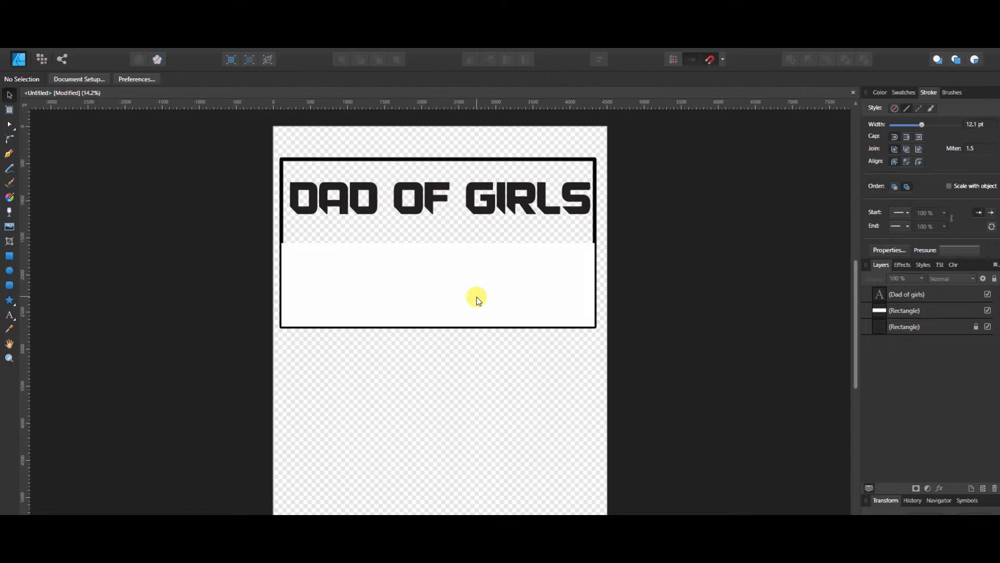
- Shift the white rectangle and the unlocked black frame slightly to the right so both sit centred on the canvas
click(910, 310)
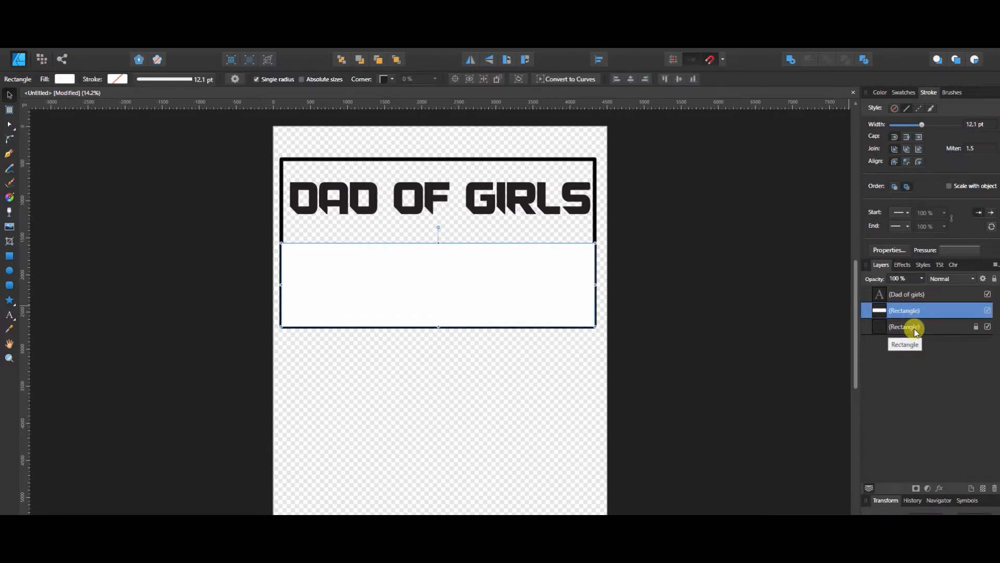
shift+click(915, 328)
drag(492, 261, 495, 261)
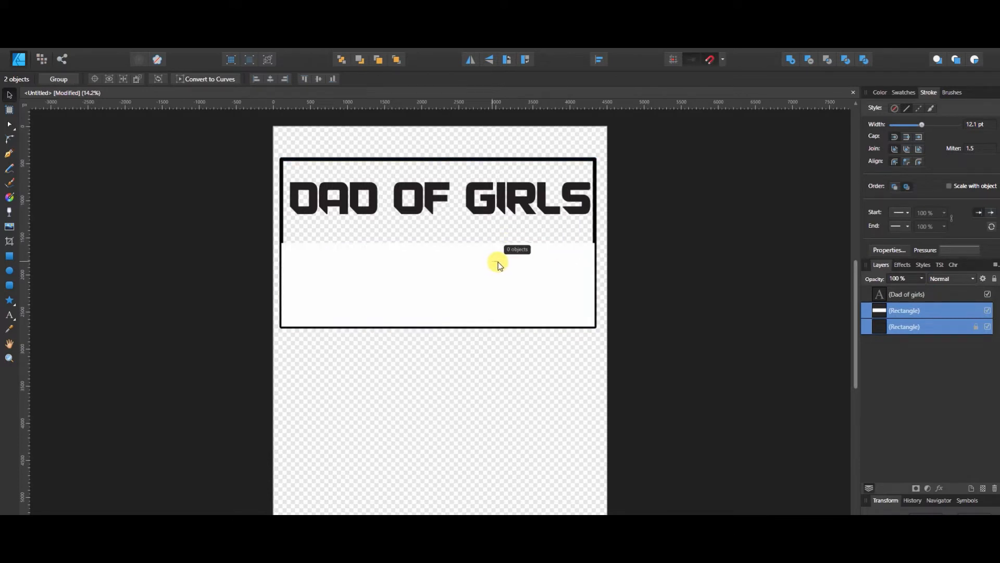
drag(495, 262, 461, 270)
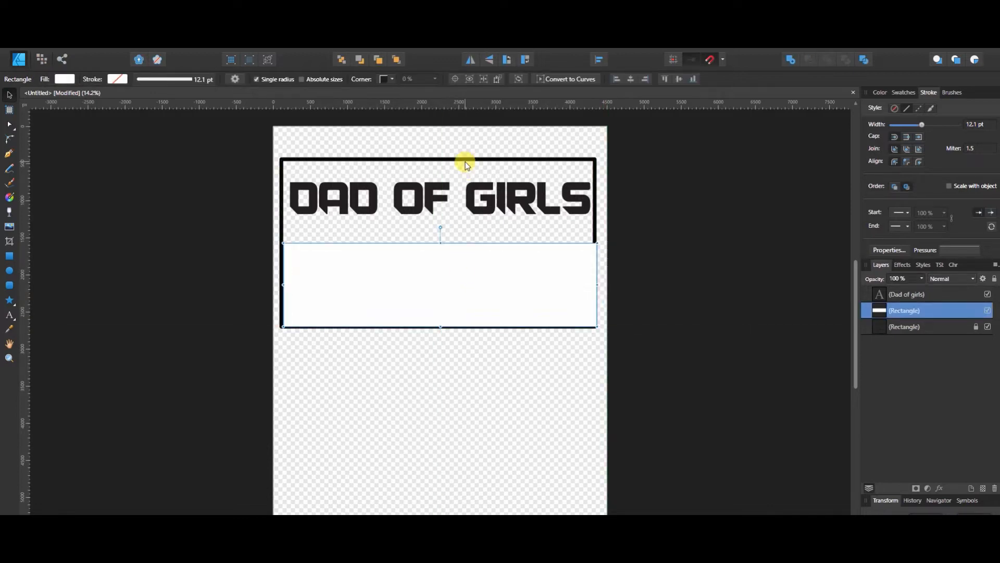
click(465, 165)
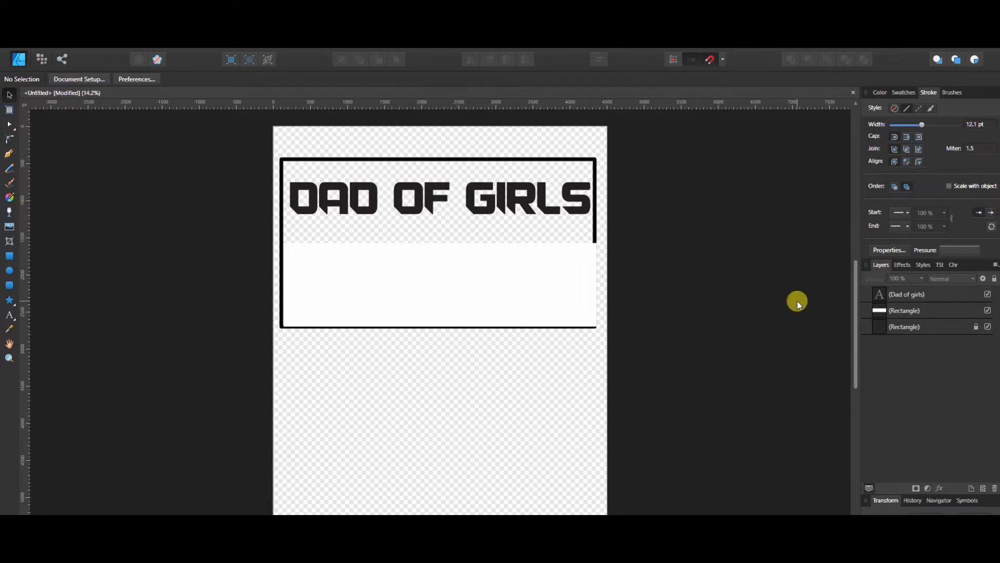
click(452, 161)
drag(453, 160, 454, 162)
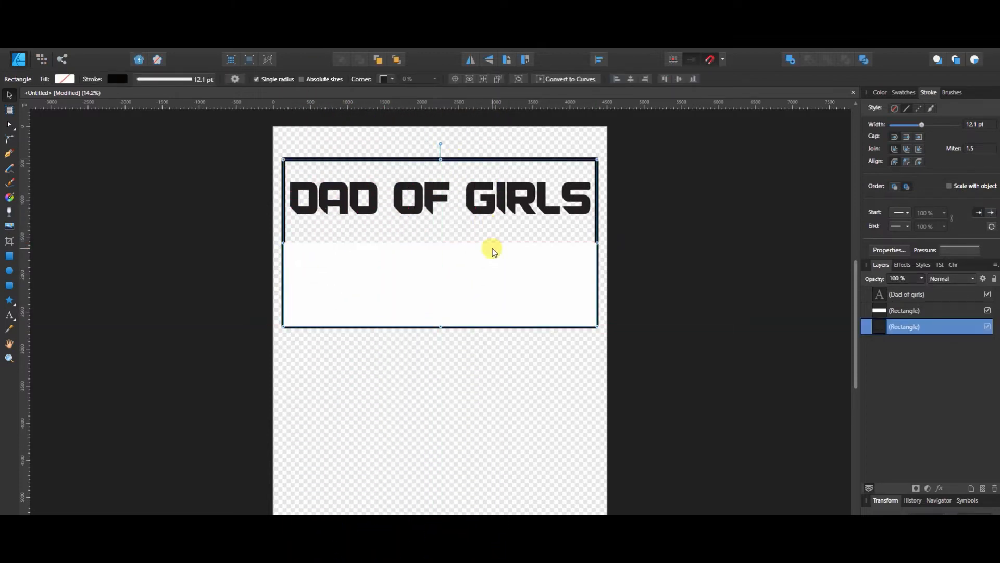
- Stretch the "Dad of girls" text vertically to about 725 px high so it fills the frame's upper half with even gaps
click(440, 200)
drag(447, 201, 440, 200)
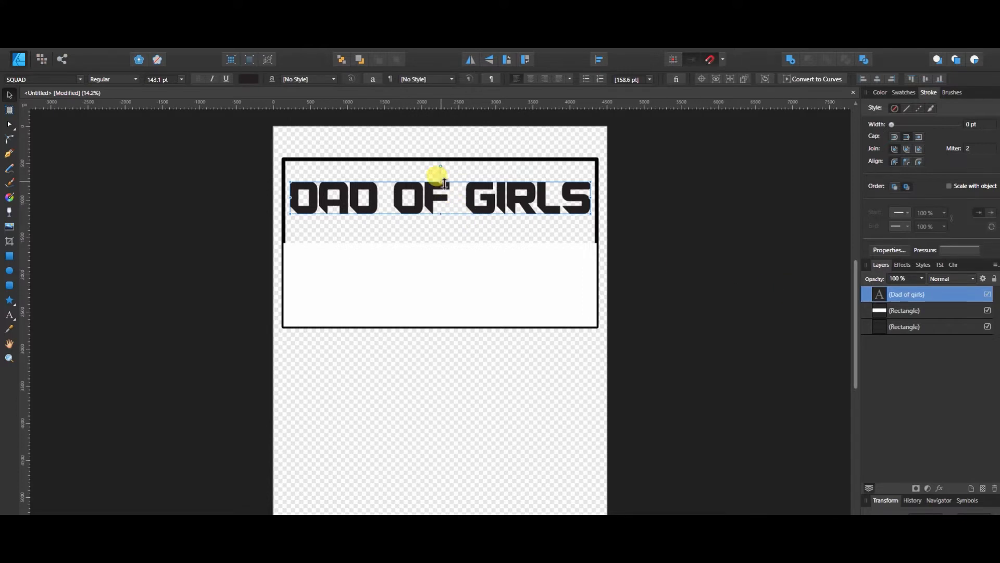
drag(442, 178, 437, 167)
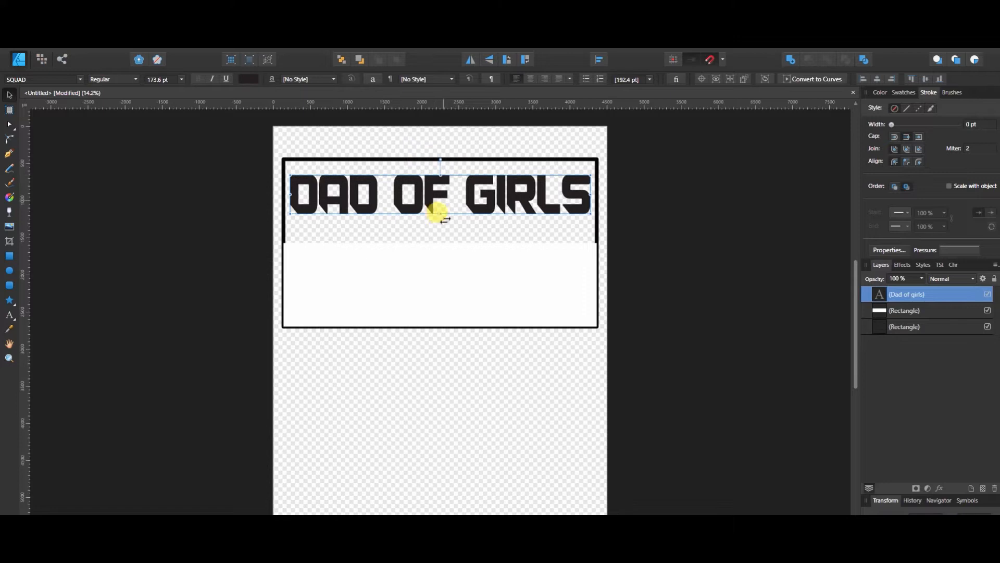
drag(443, 214, 443, 229)
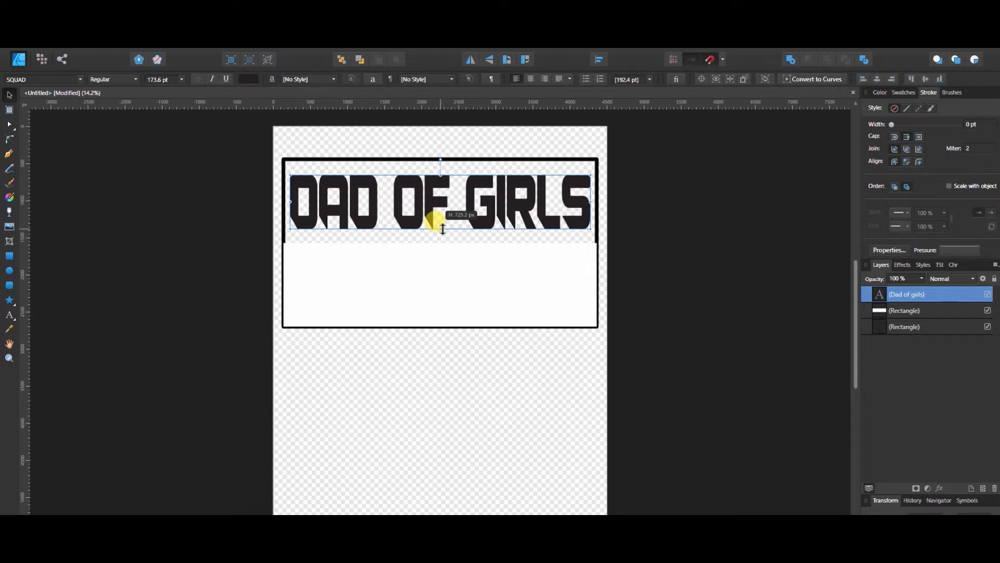
drag(443, 229, 443, 229)
- Draw a small spacer rectangle filling the gap between the frame's top edge and the "Dad of girls" text, and fill it pink
click(12, 256)
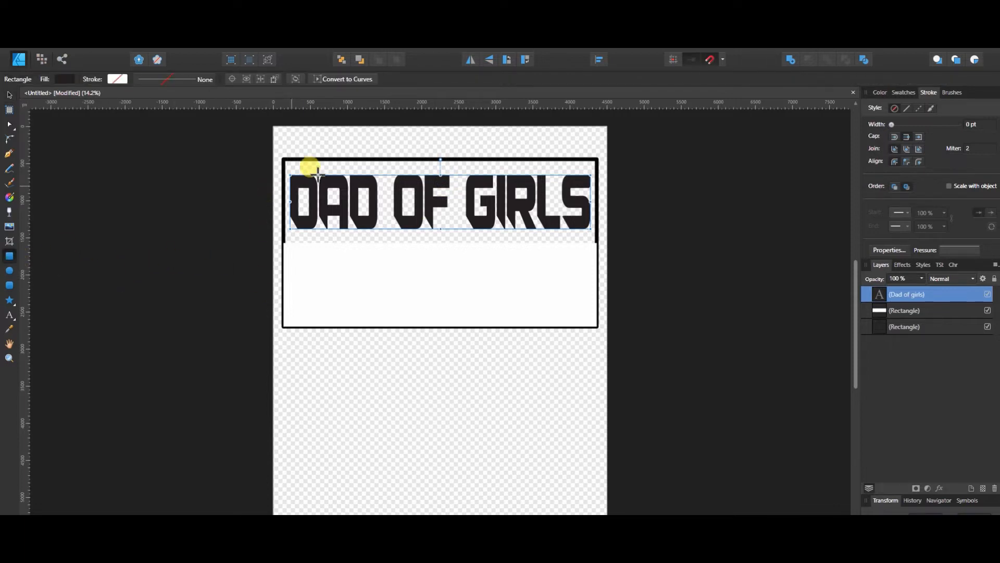
drag(319, 163, 370, 174)
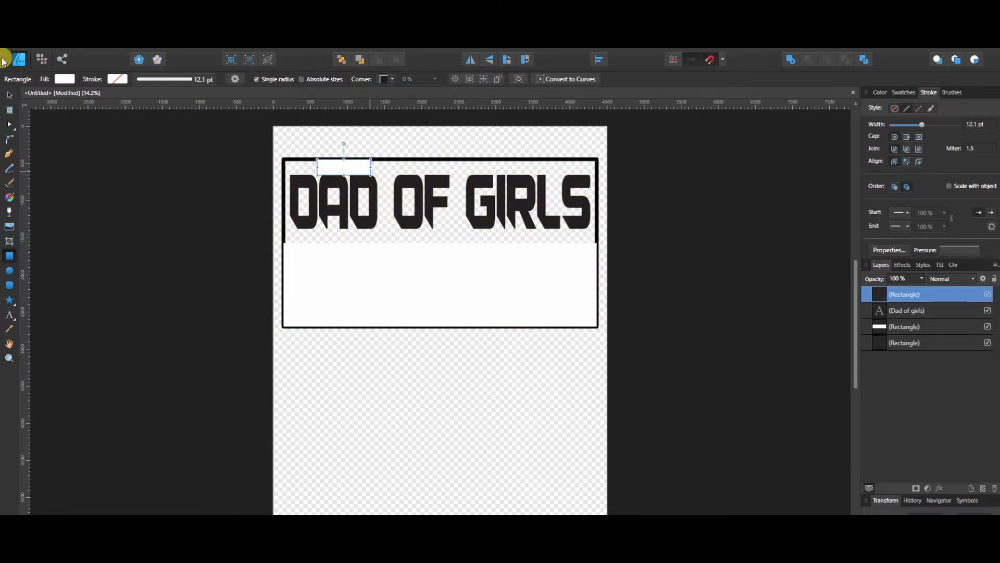
click(67, 78)
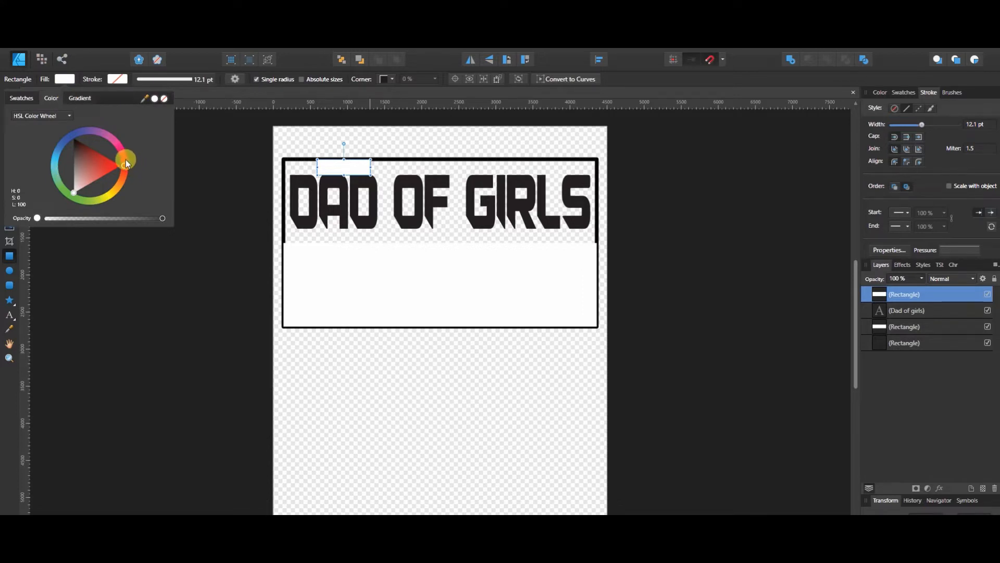
drag(122, 165, 122, 141)
click(53, 79)
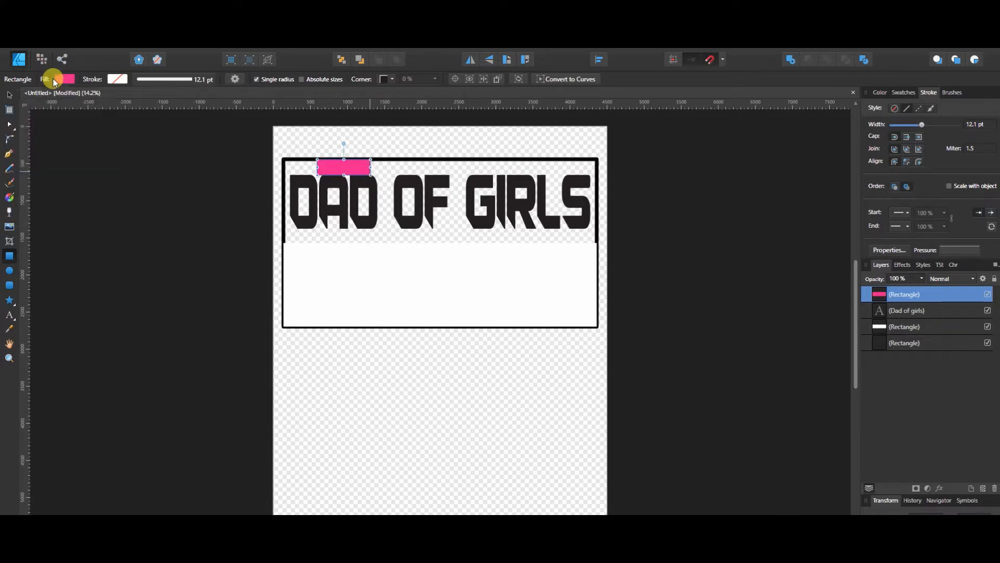
- Move the pink spacer rectangle below the "Dad of girls" text to compare the gaps, and delete it
click(6, 97)
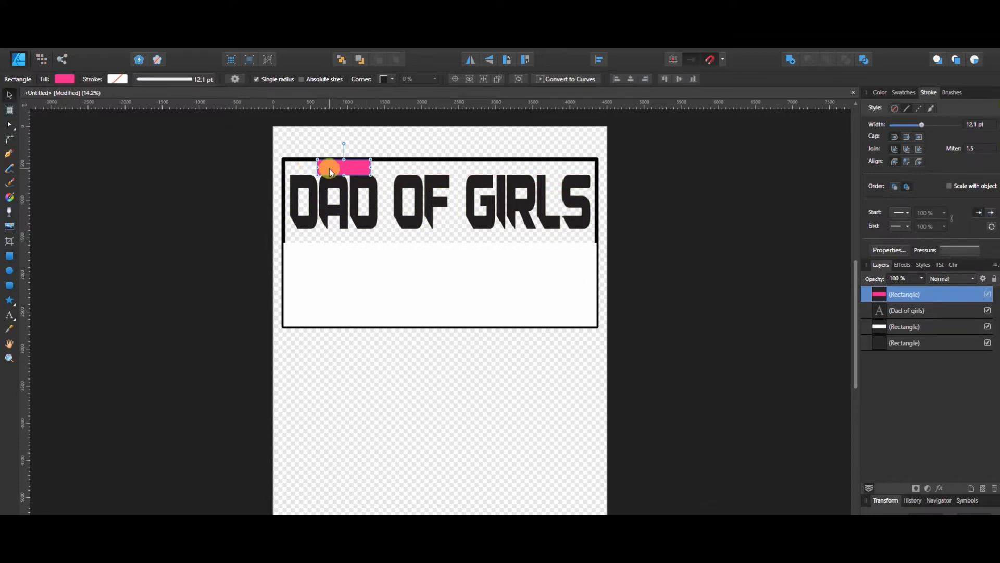
drag(330, 172, 333, 237)
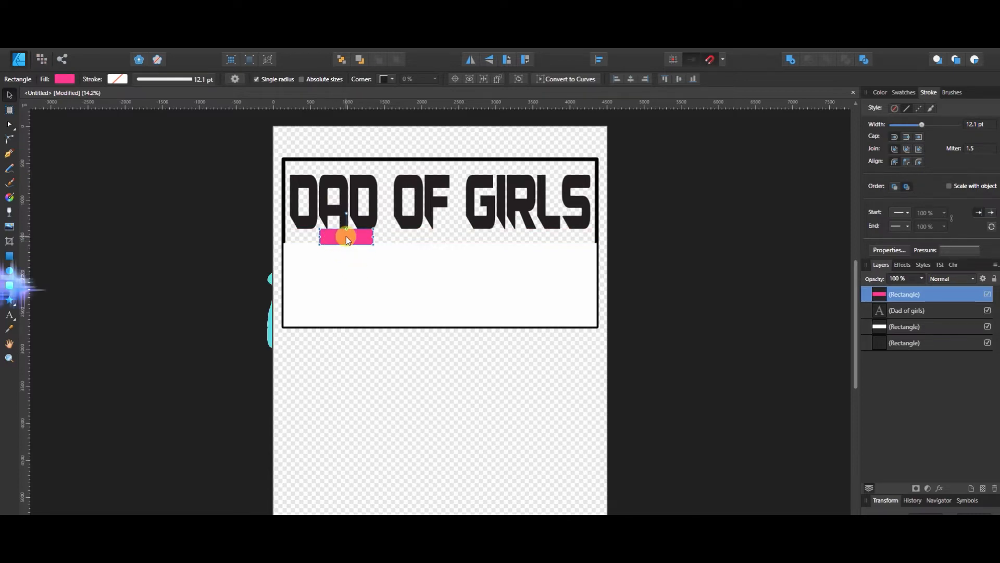
key(Delete)
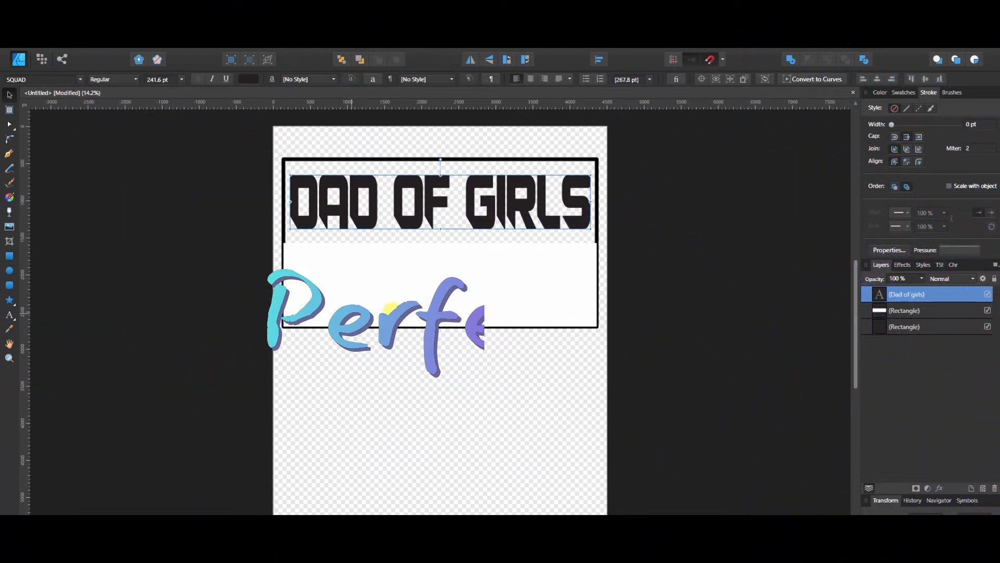
- Add the art text "#outnumbered" in SQUAD at about 159.5 pt, starting at the left inside the white rectangle
click(9, 315)
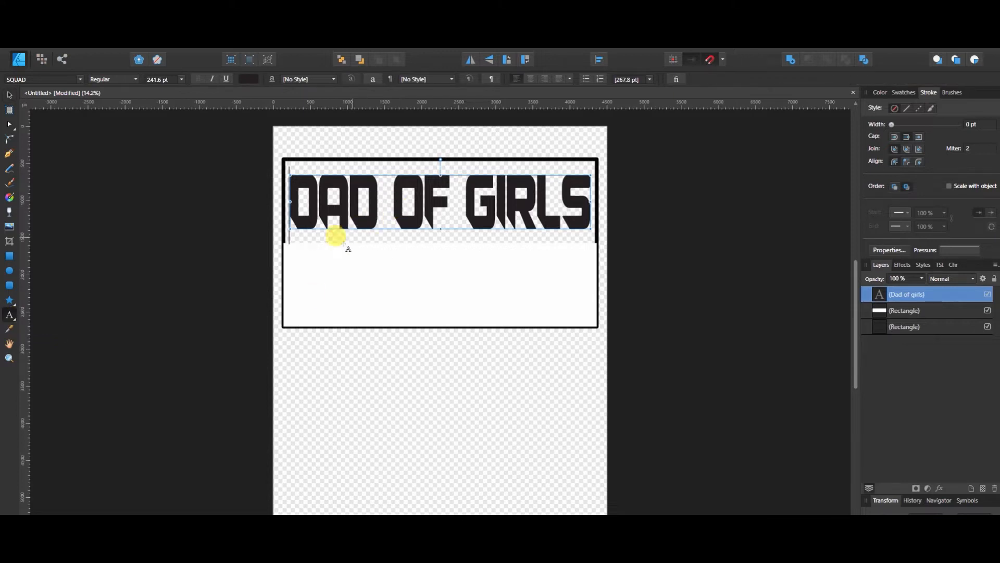
click(293, 291)
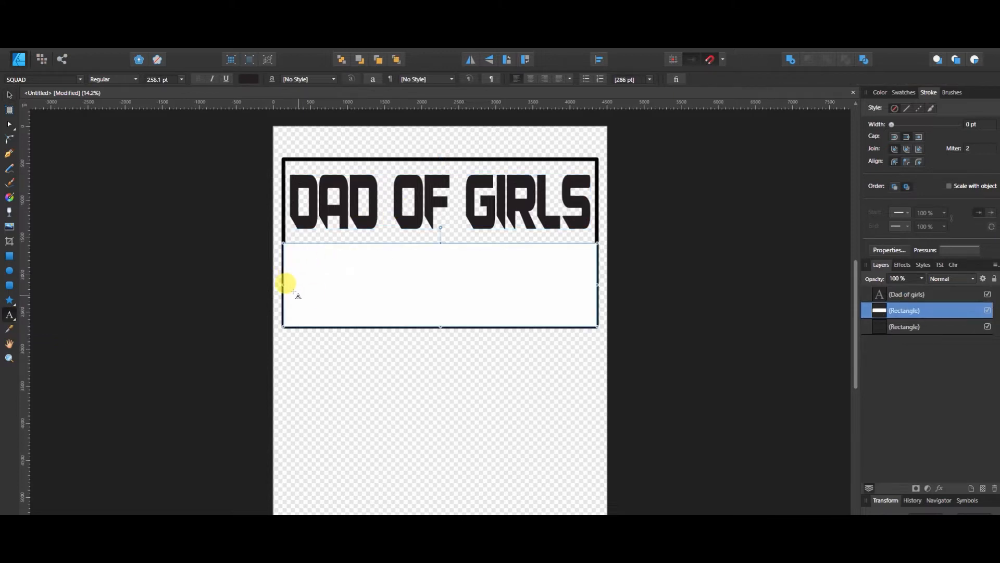
drag(291, 266, 301, 298)
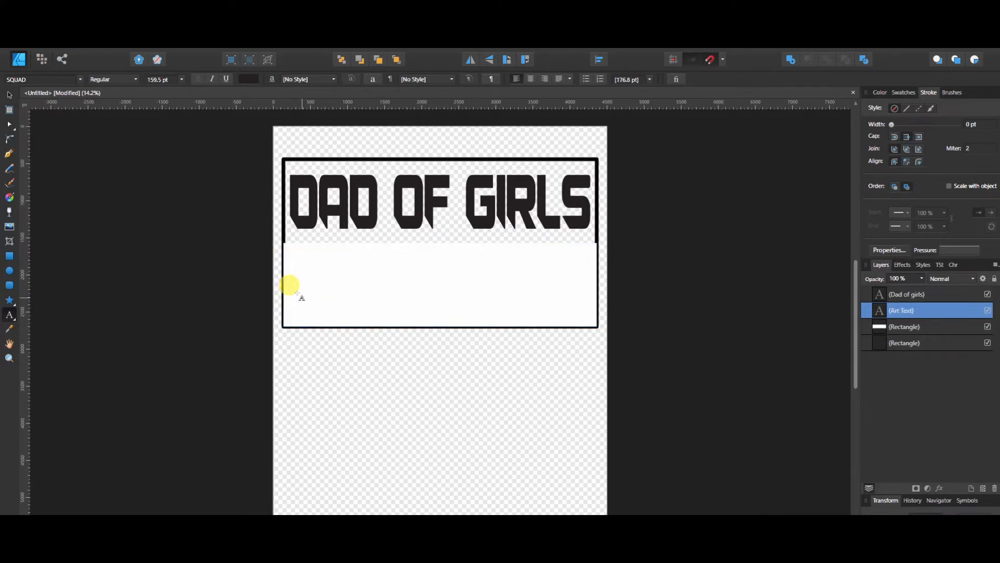
text(#OUT)
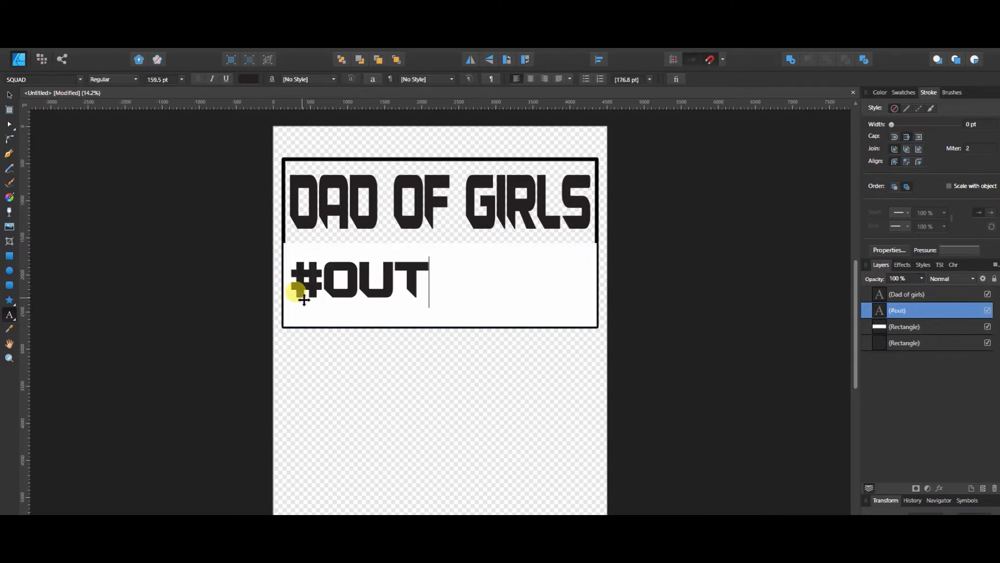
text(numbe)
key(Escape)
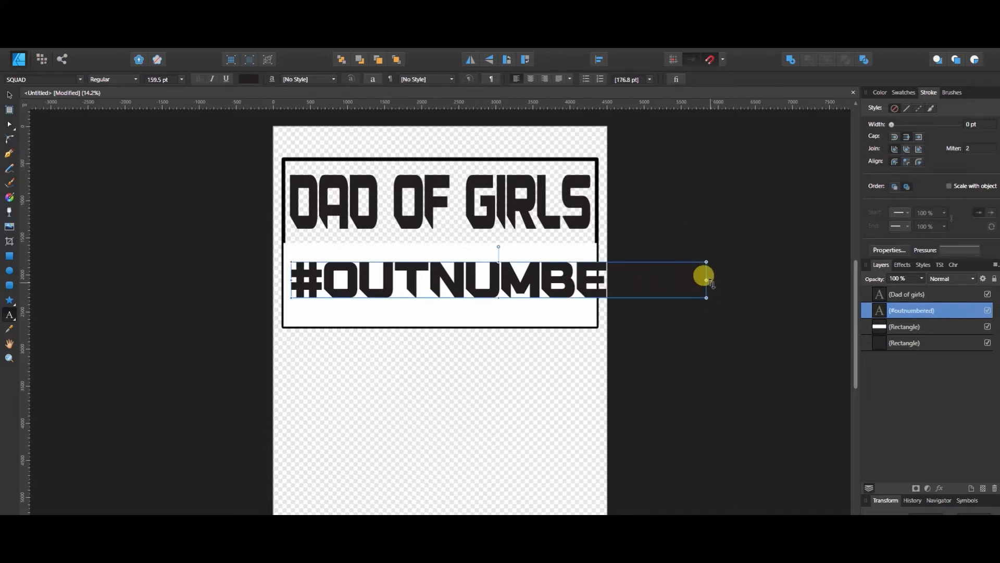
- Narrow "#outnumbered" to the width of "Dad of girls", centre it in the white rectangle and stretch it vertically to about 277 pt
drag(706, 280, 594, 281)
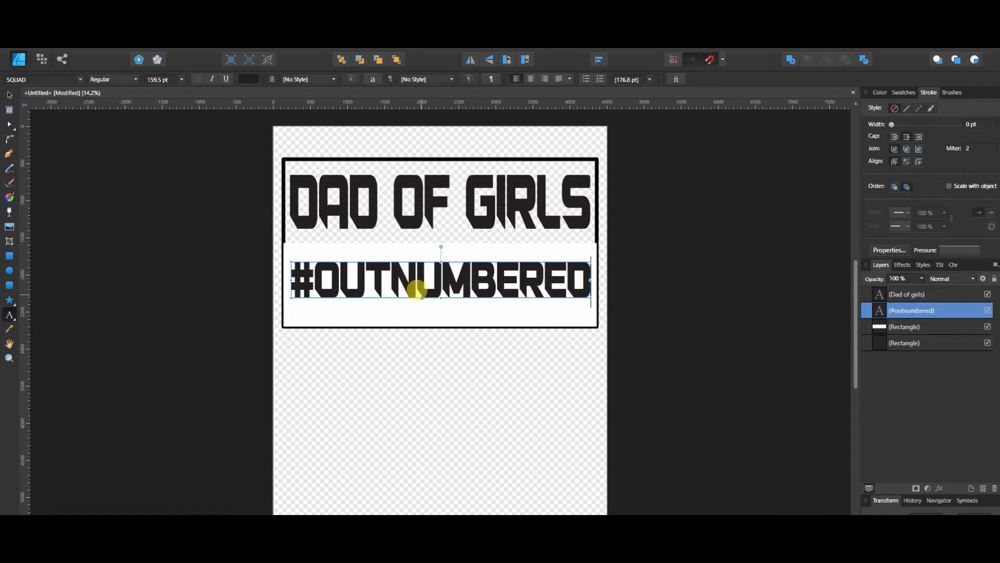
click(9, 95)
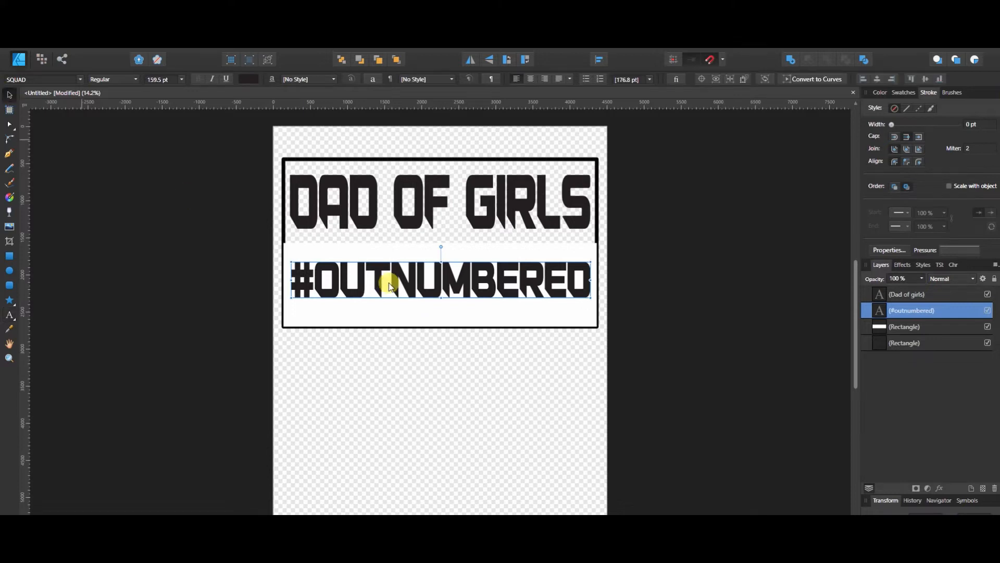
mouse_move(417, 274)
mouse_down()
mouse_move(409, 271)
mouse_move(425, 279)
mouse_move(415, 268)
mouse_move(414, 281)
mouse_up()
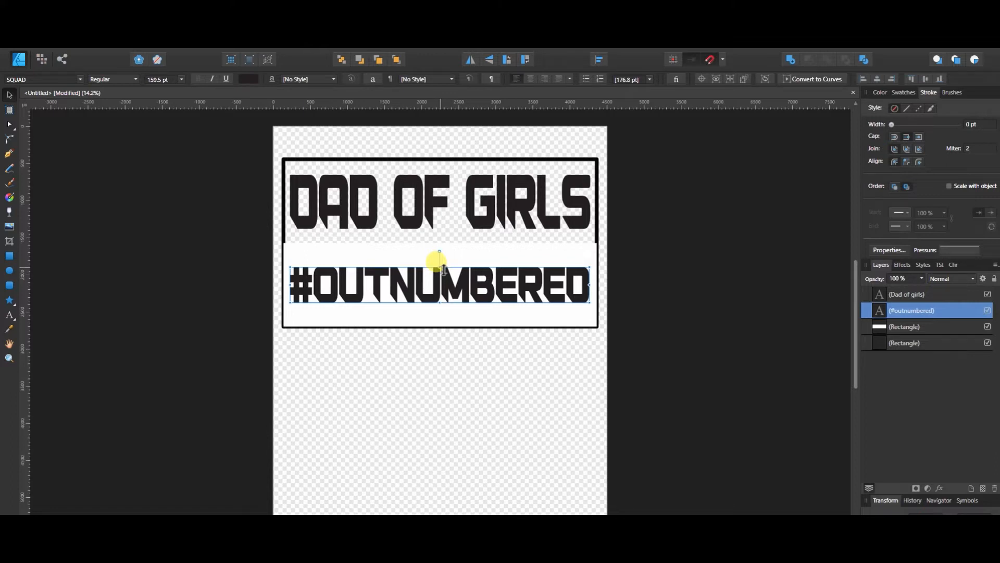
drag(443, 269, 447, 255)
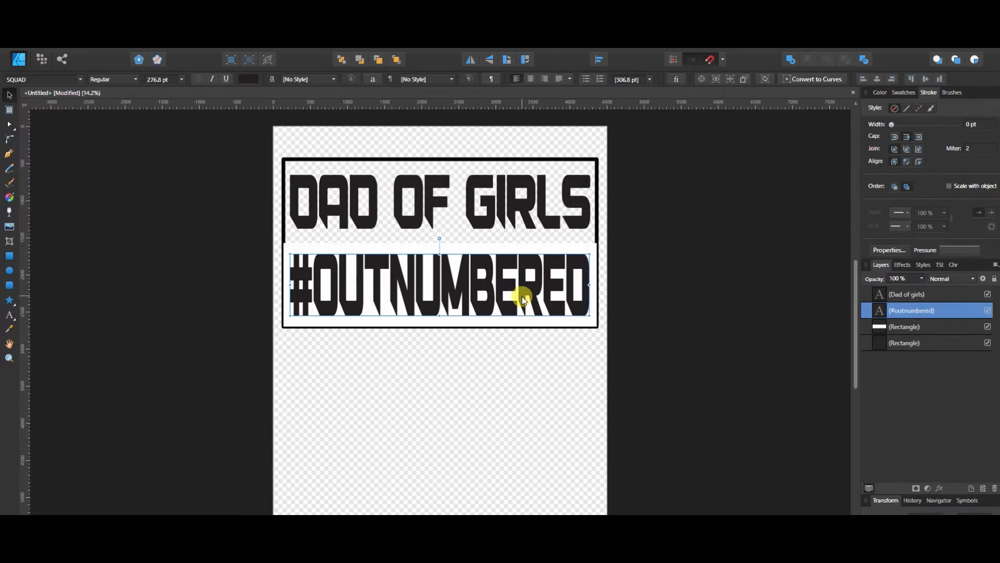
- Convert the "#outnumbered" text to curves and ungroup the resulting letter shapes
click(808, 80)
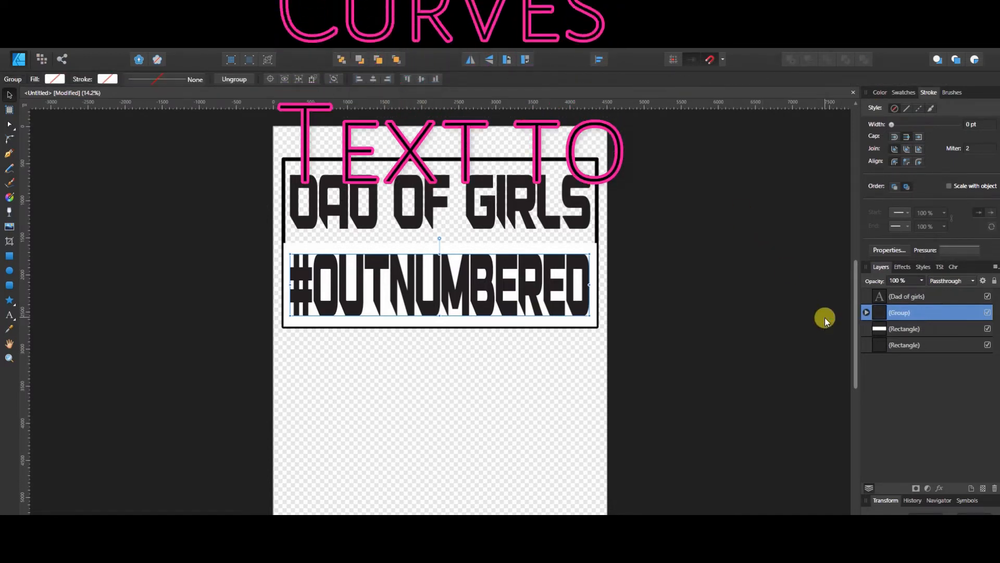
shift+click(927, 329)
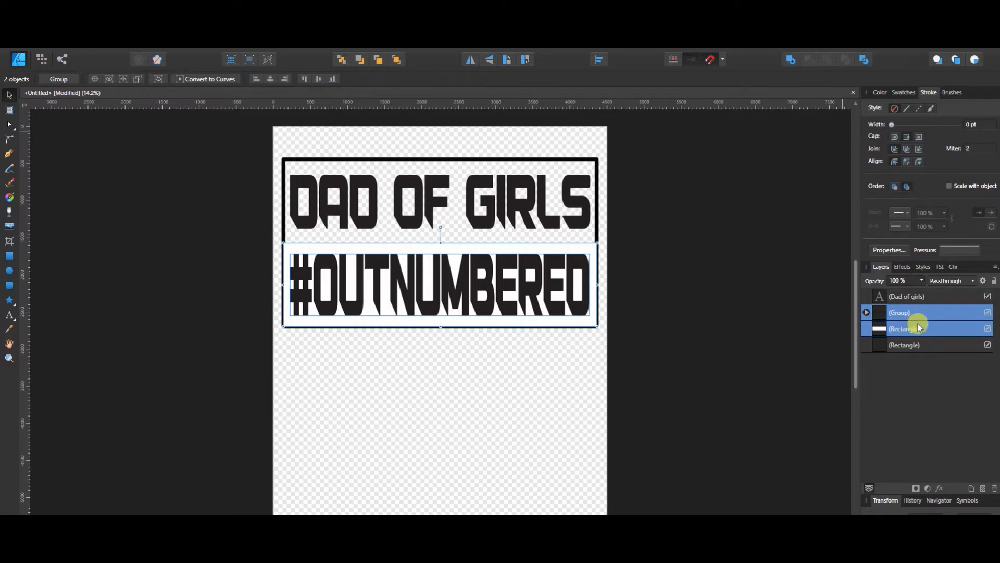
click(817, 319)
click(923, 312)
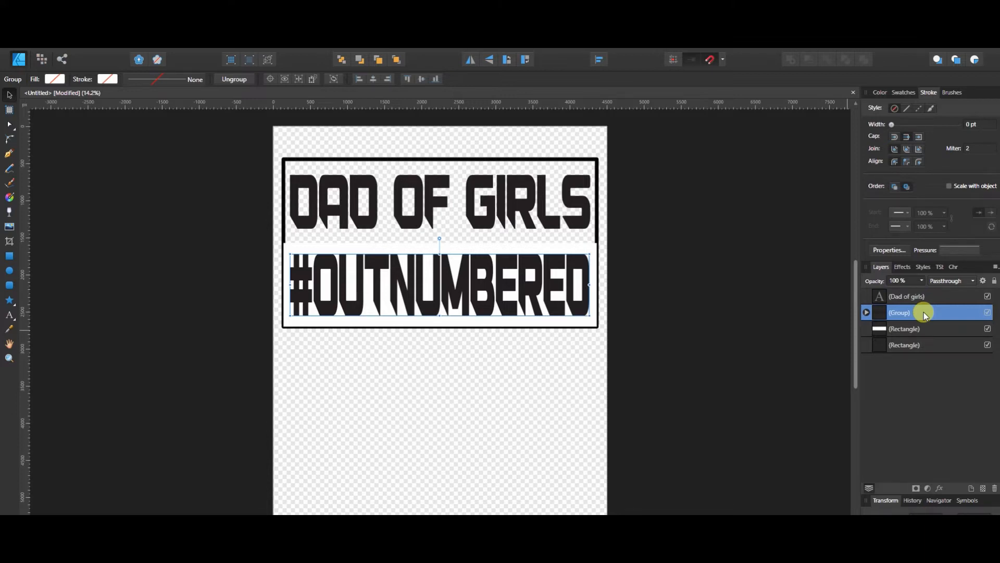
right_click(923, 311)
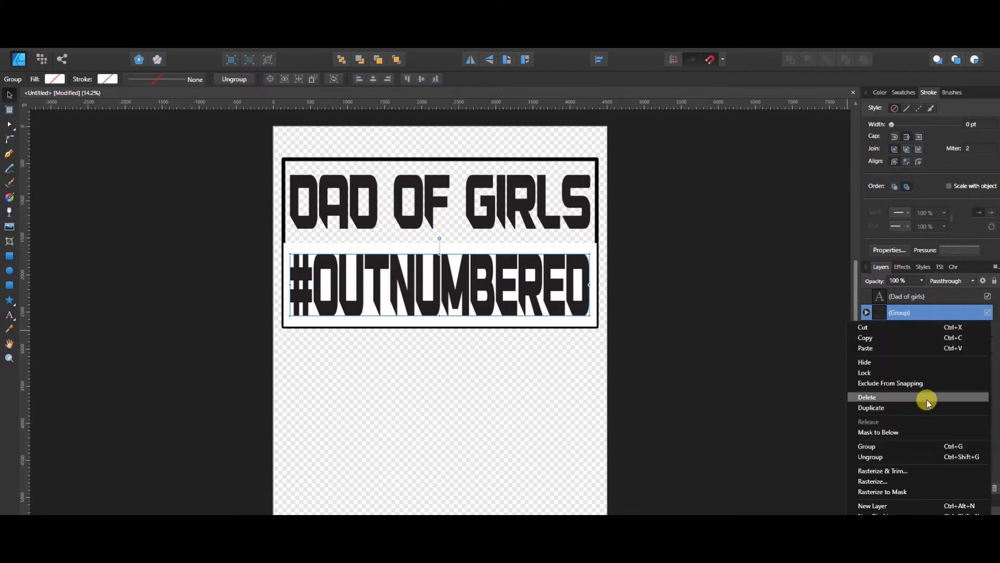
click(921, 456)
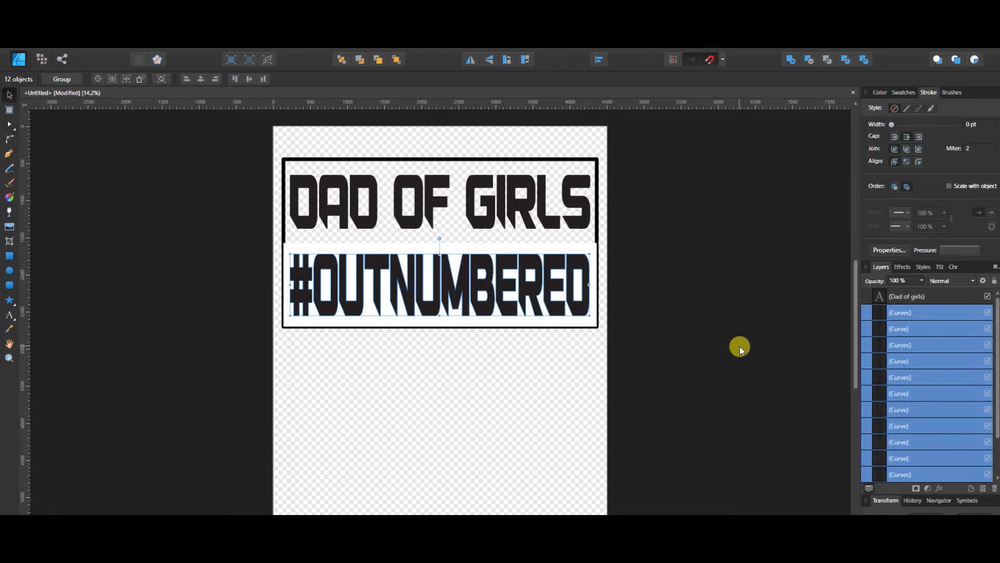
- Merge the "#outnumbered" letter curves with Add and subtract the merged shape from the white rectangle
click(790, 57)
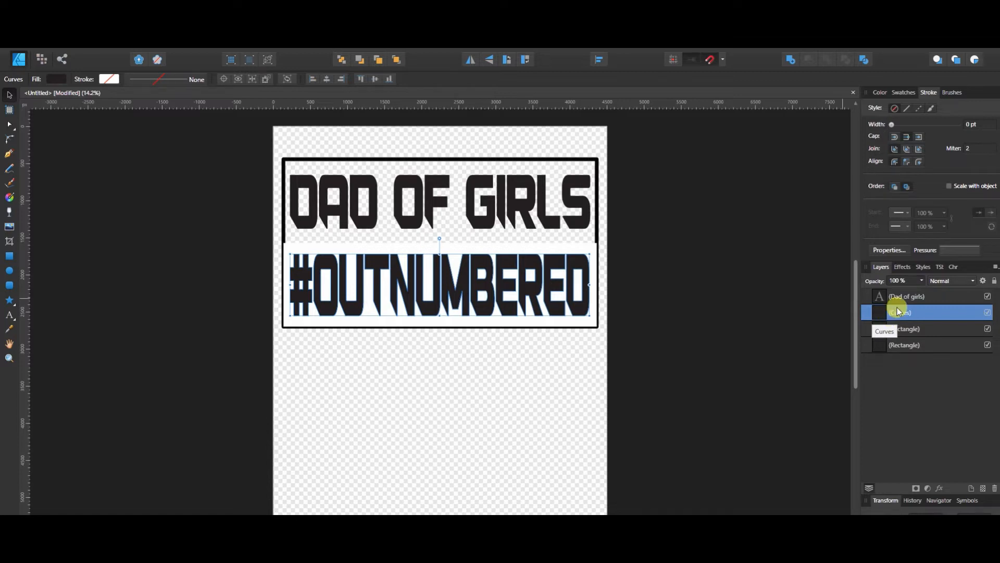
shift+click(916, 329)
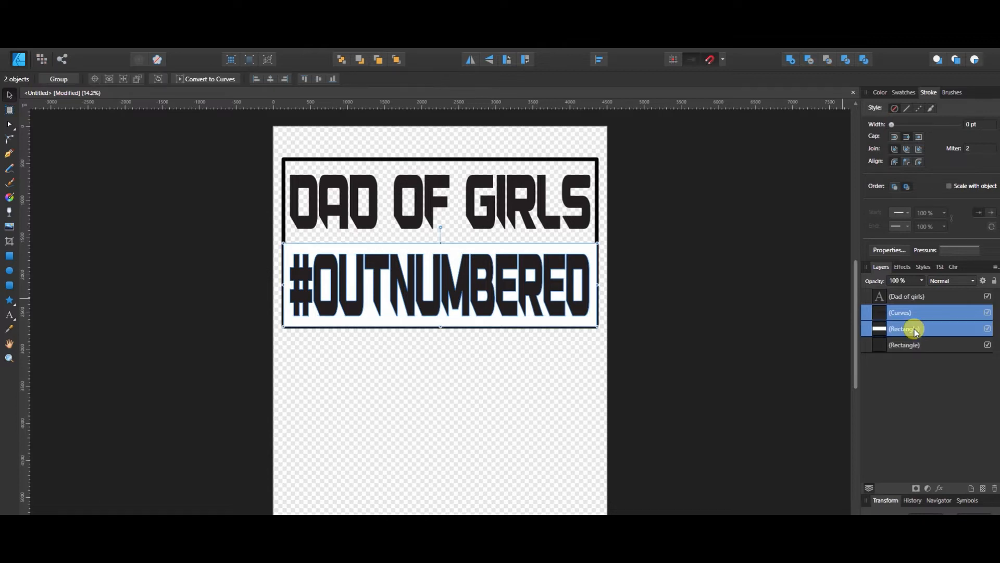
click(808, 60)
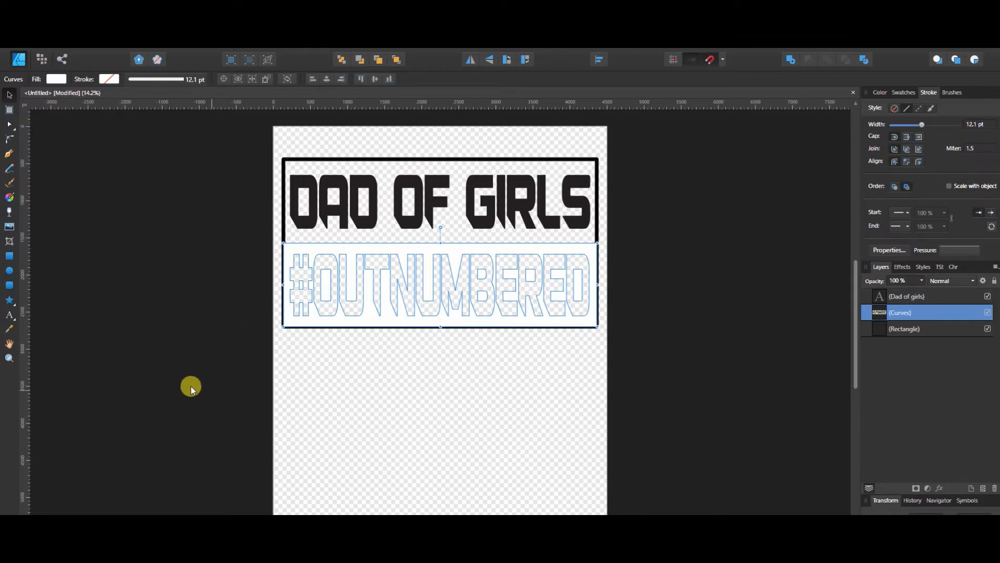
- Draw a pink rectangle from the page's top-left corner across the whole canvas and send it behind all the artwork
click(12, 256)
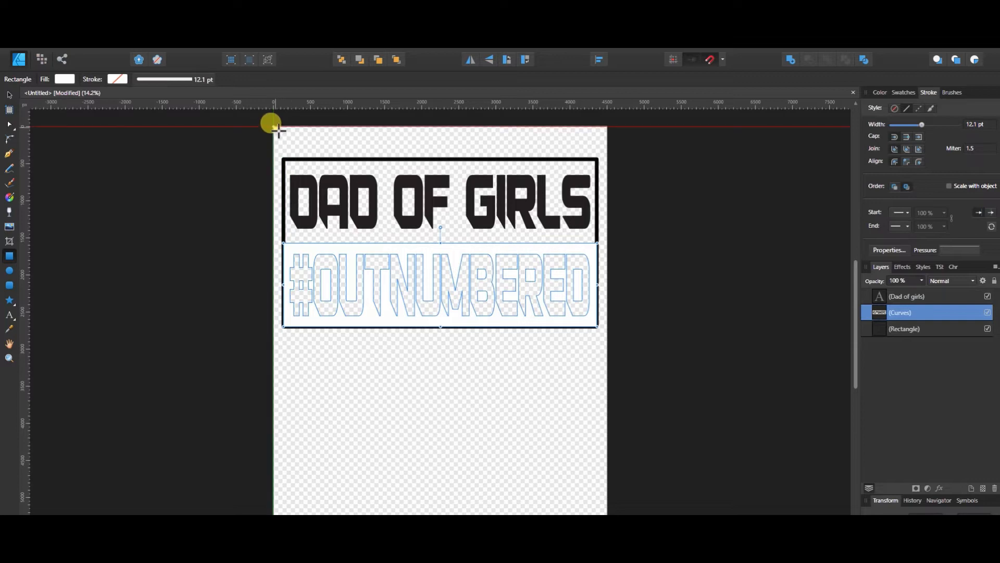
mouse_move(273, 127)
mouse_down()
mouse_move(592, 476)
mouse_move(611, 513)
mouse_up()
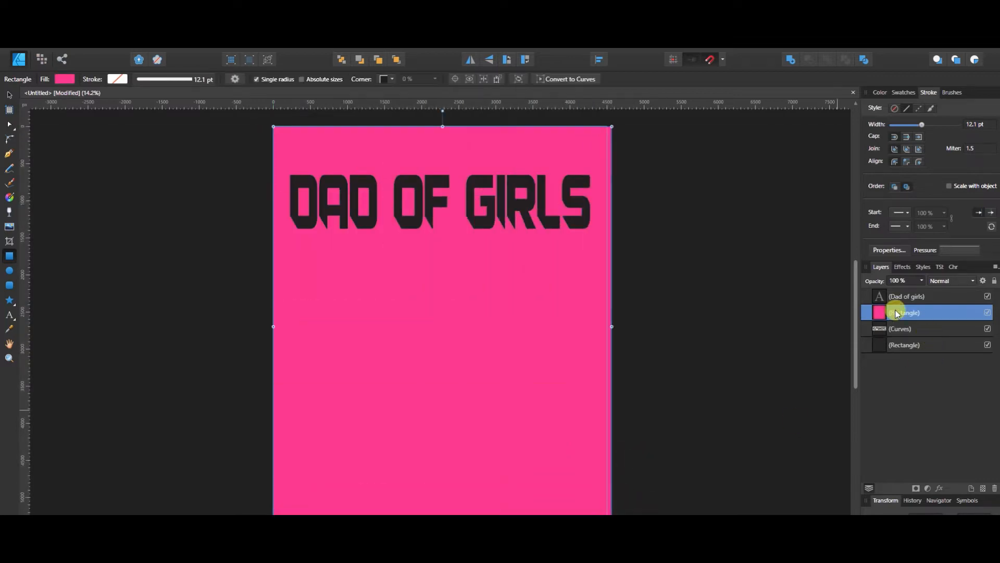
click(348, 58)
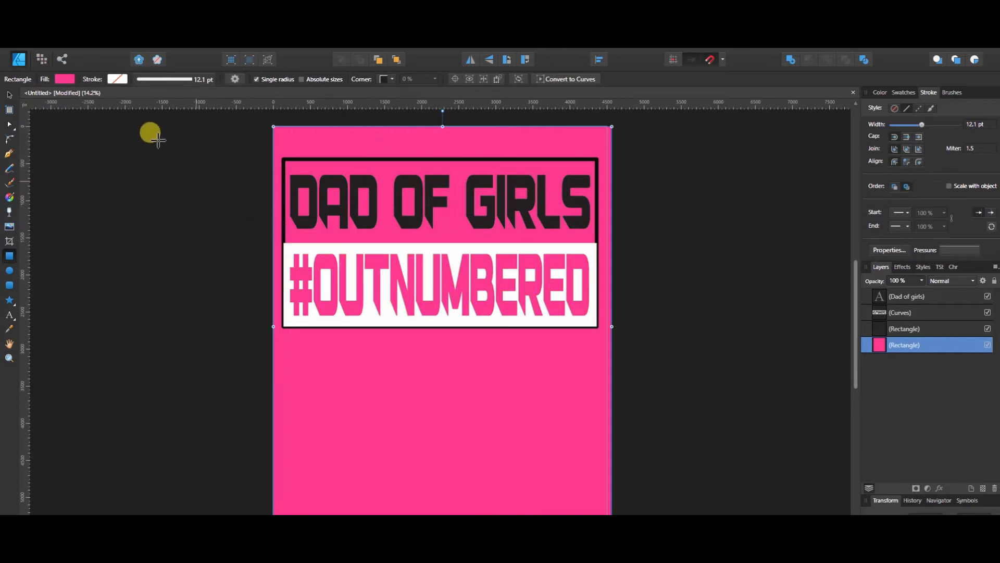
- Recolour the background rectangle purple with hue 272 and hide its layer
click(68, 80)
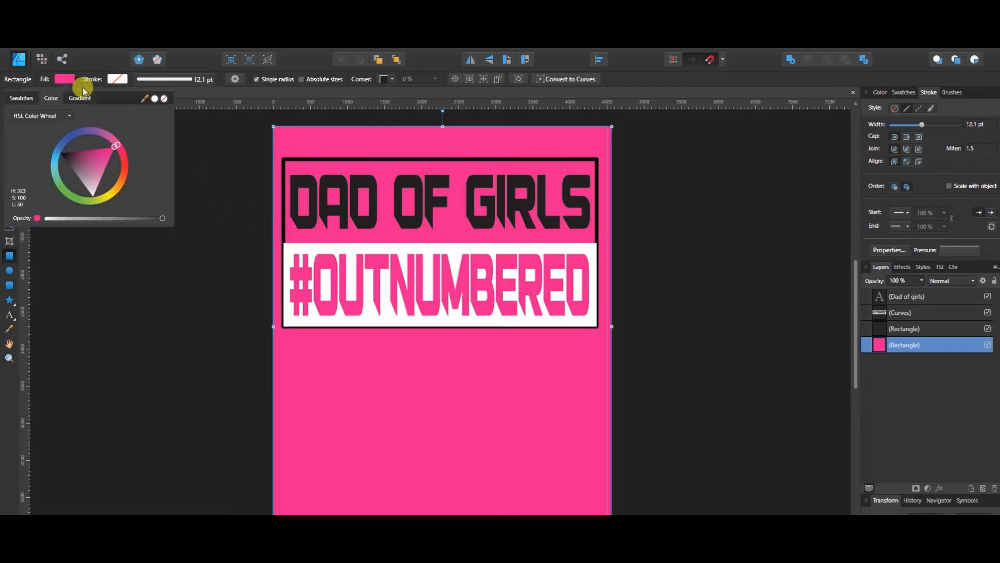
drag(117, 145, 91, 131)
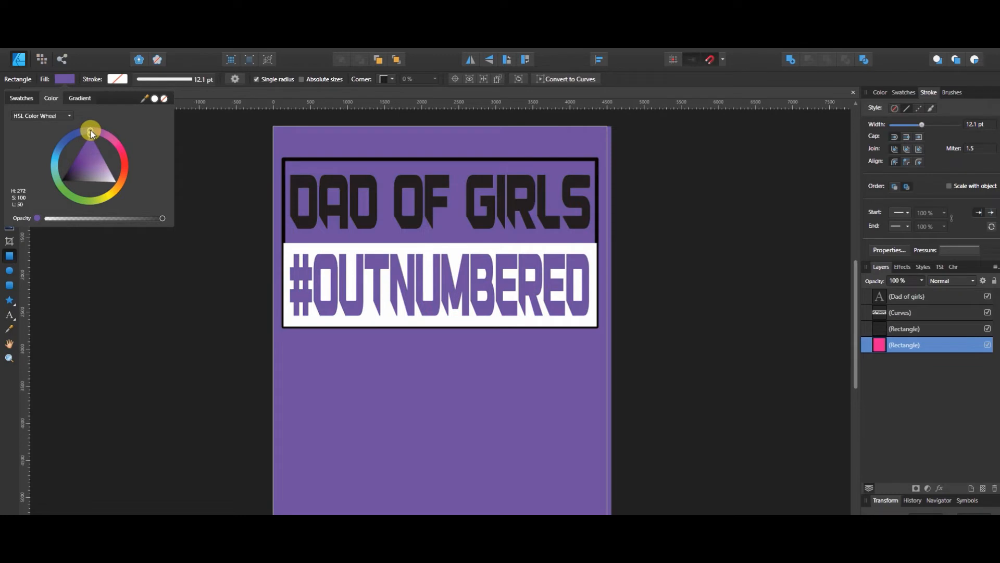
click(65, 79)
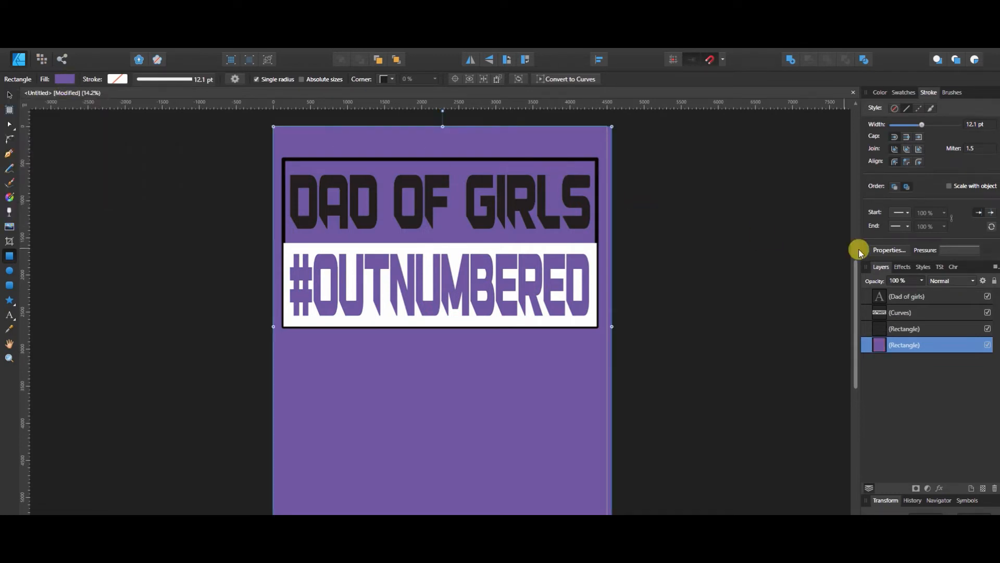
click(987, 345)
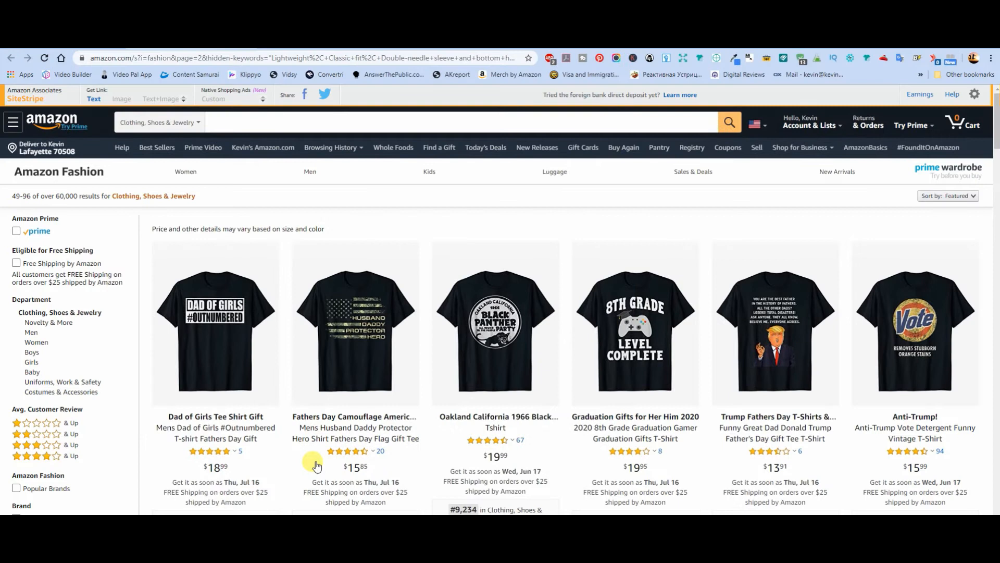
- Switch to the Amazon results and compare the finished artwork with the "Dad of Girls #Outnumbered" shirt
mouse_move(217, 296)
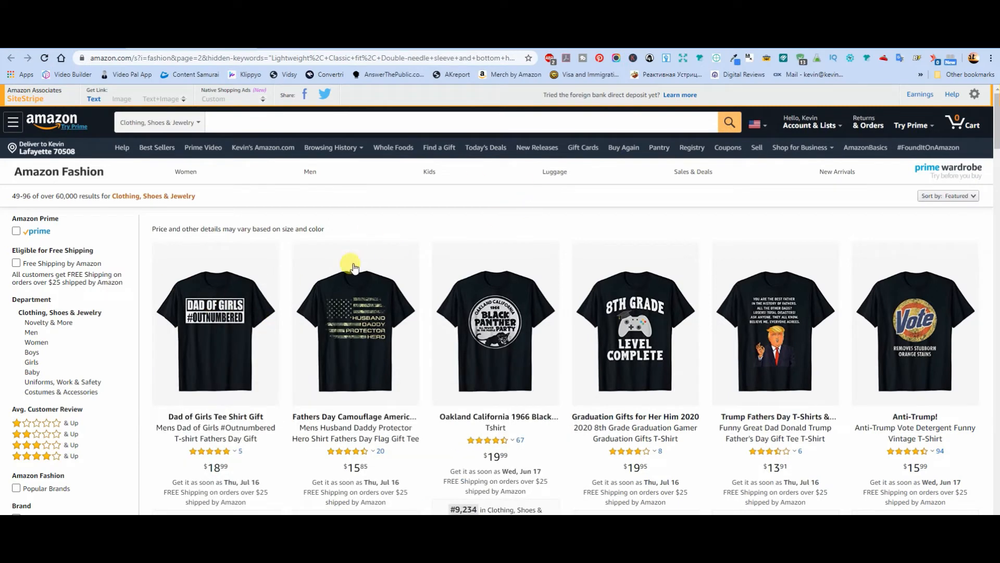
mouse_move(339, 333)
mouse_move(253, 297)
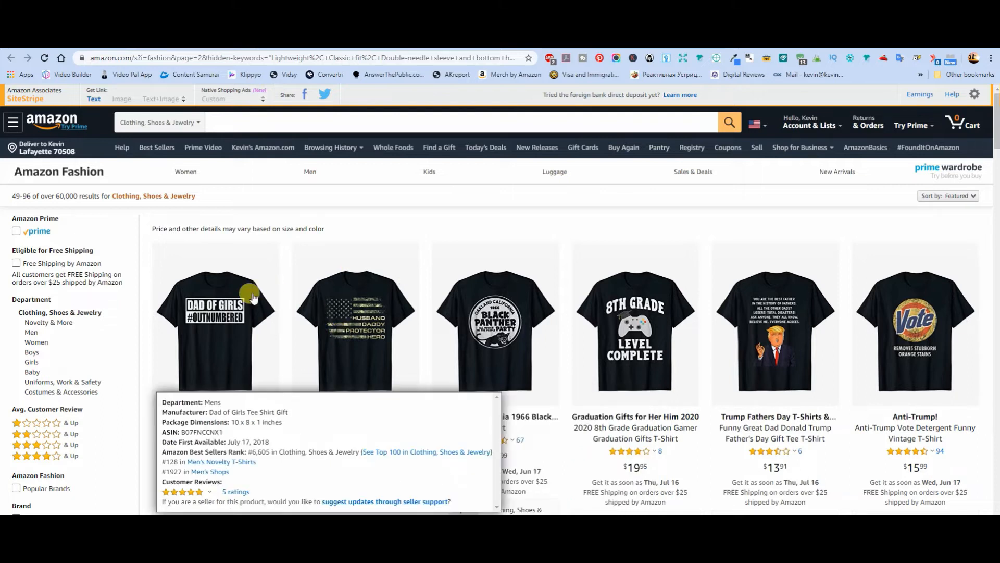
mouse_move(198, 322)
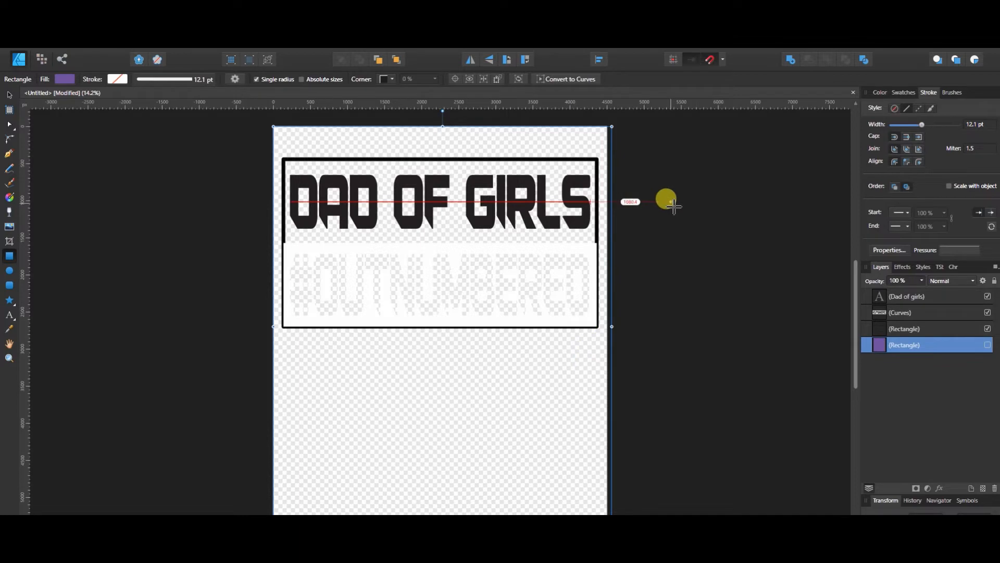
- Return to Affinity Designer and create a new 4500 × 5400 px Merch document at 300 DPI with a transparent background
key(ctrl+n)
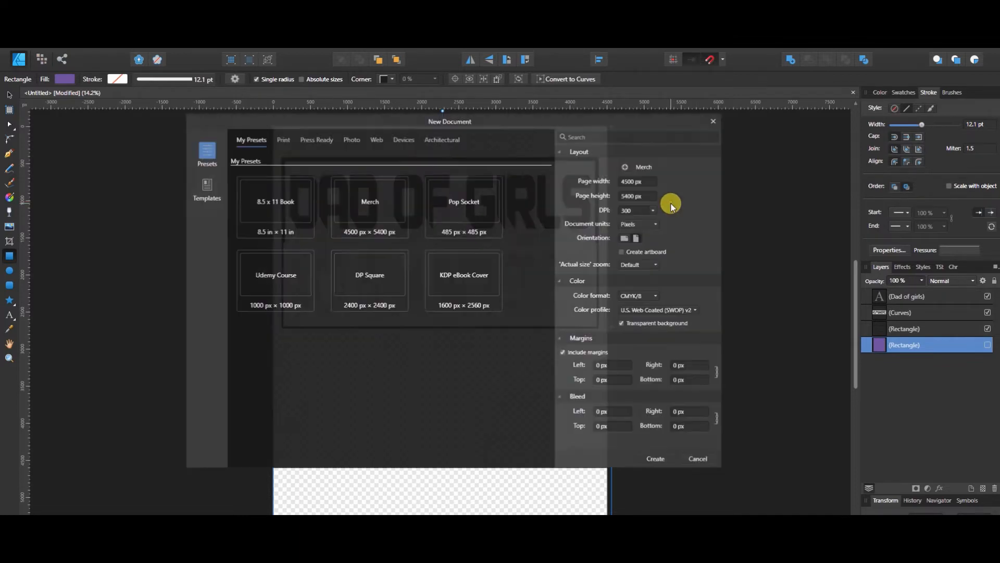
click(648, 458)
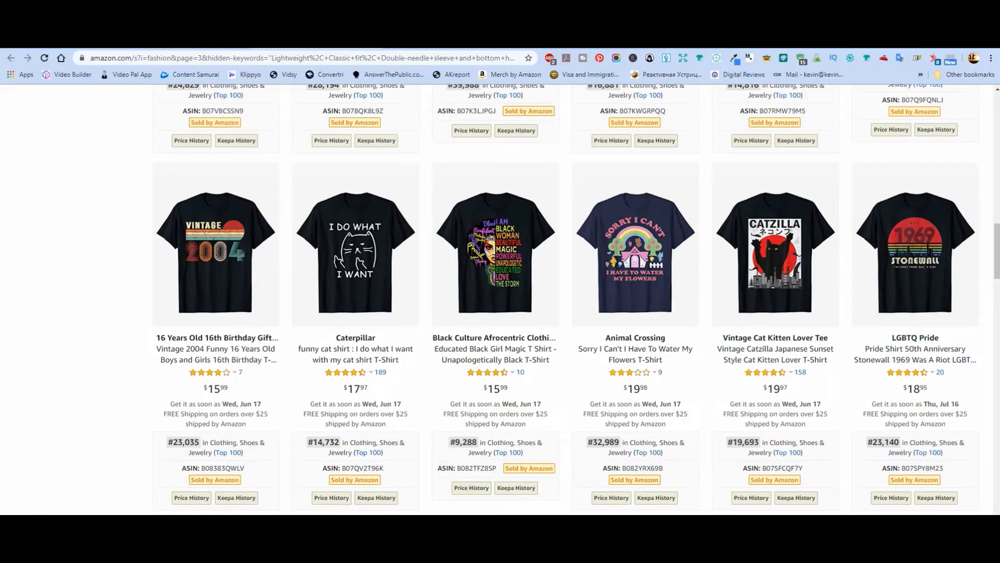
- Browse the Amazon T-shirt results for another design to recreate and examine the "Retired 2020" shirt
scroll(305, 276, down, 6)
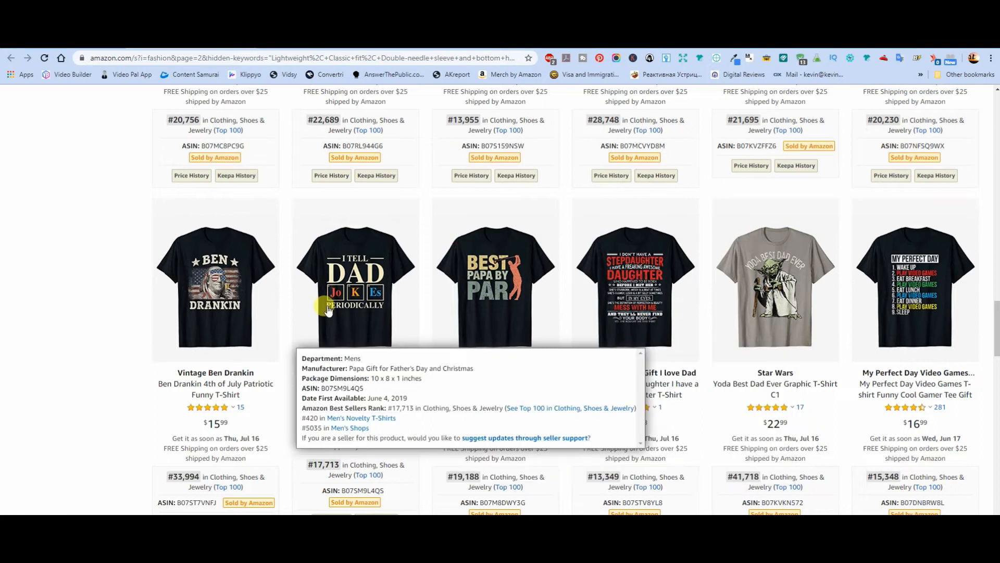
mouse_move(254, 313)
scroll(254, 314, down, 3)
scroll(123, 261, down, 3)
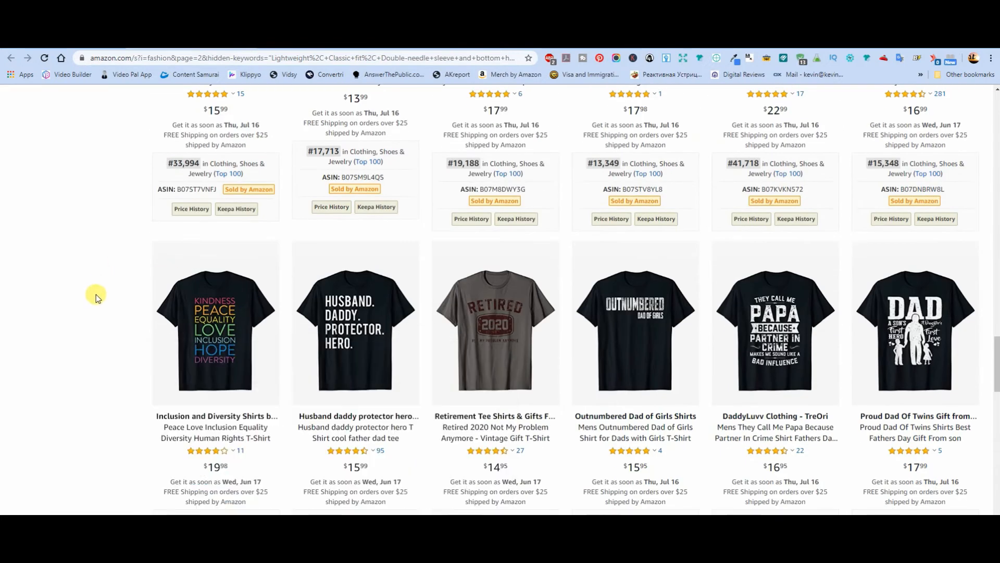
scroll(83, 300, down, 3)
mouse_move(443, 193)
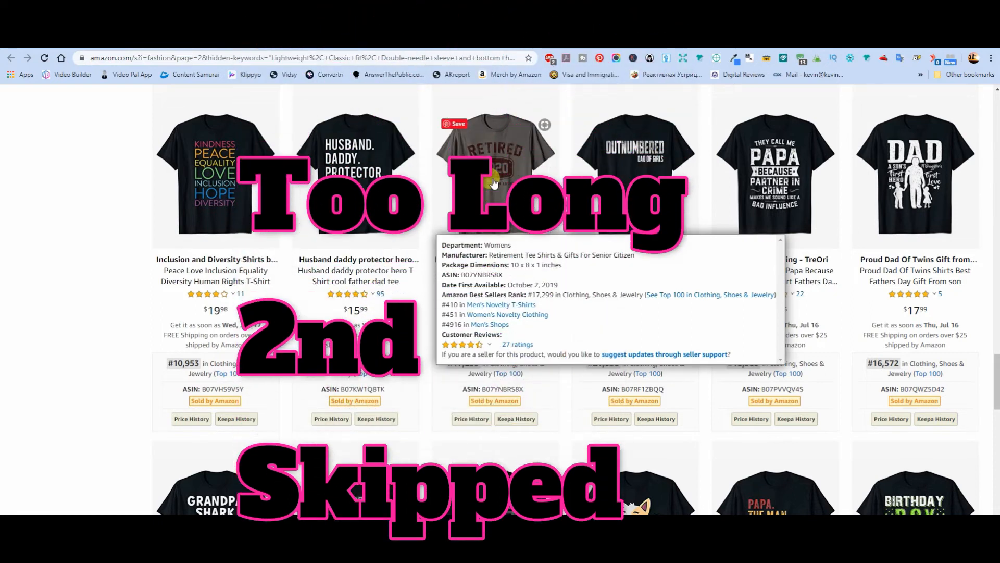
click(444, 333)
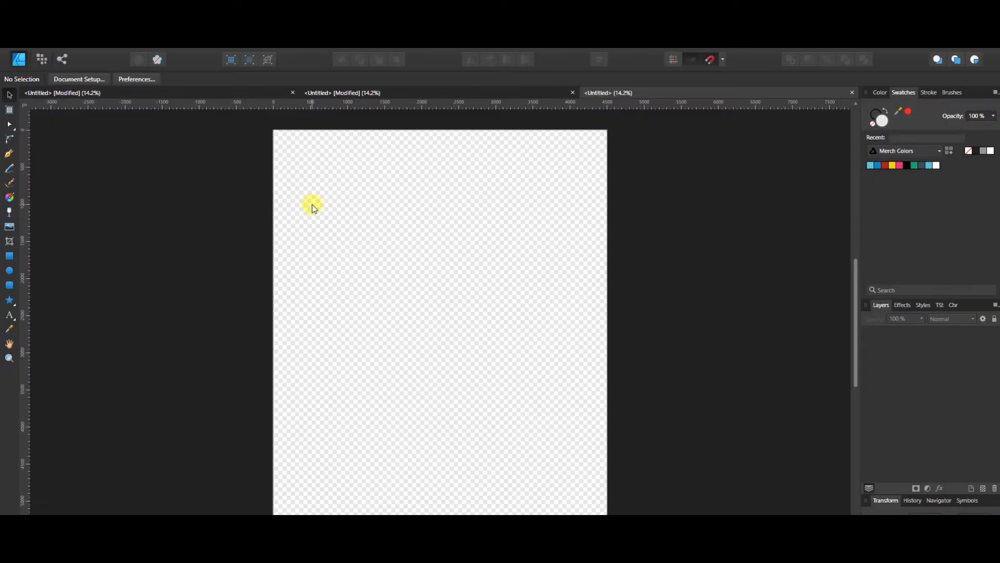
click(8, 270)
drag(339, 260, 580, 400)
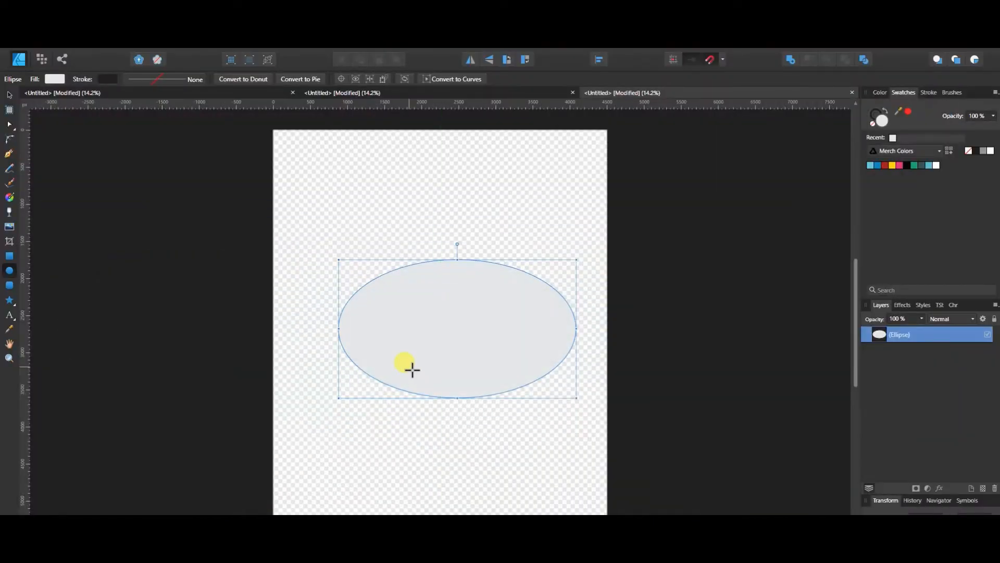
key(Delete)
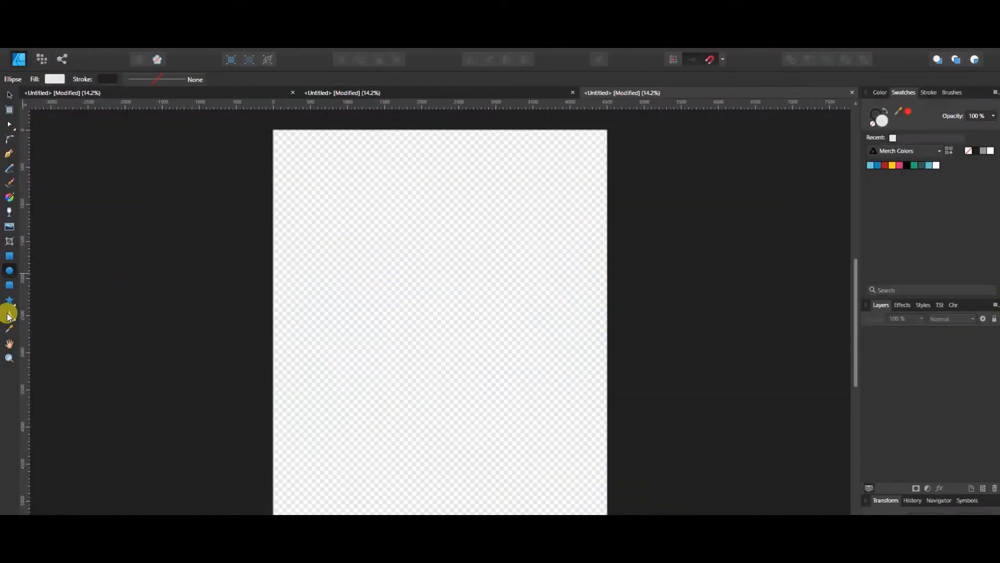
- Draw a rounded rectangle about 3850 × 1940 px with 25% corners across the page and convert it to curves
click(9, 285)
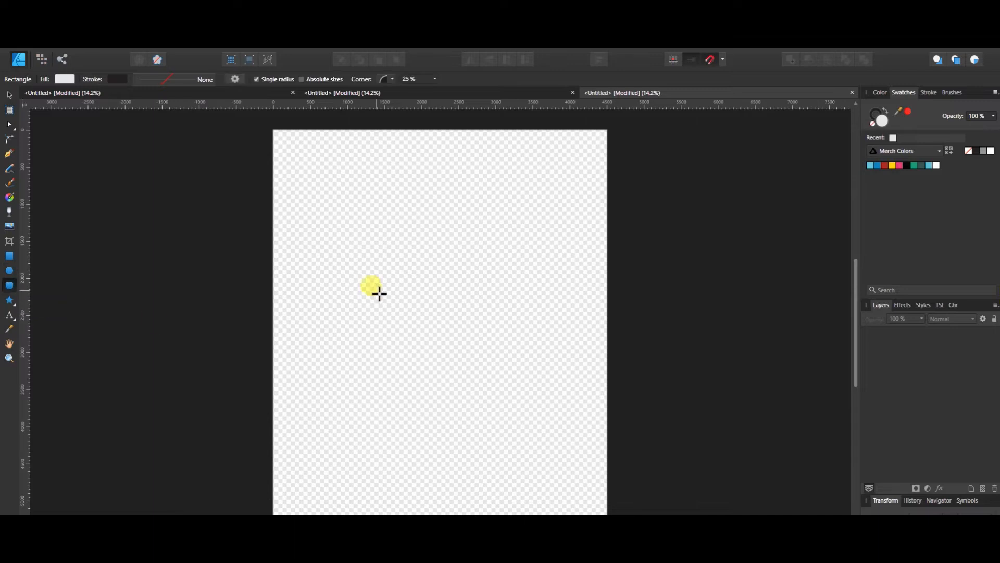
drag(301, 257, 588, 404)
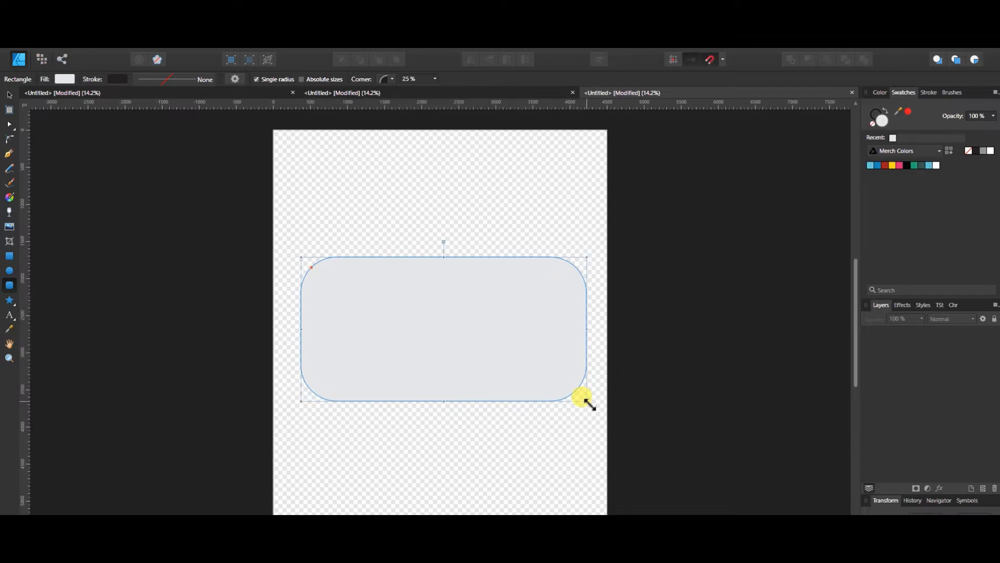
click(572, 79)
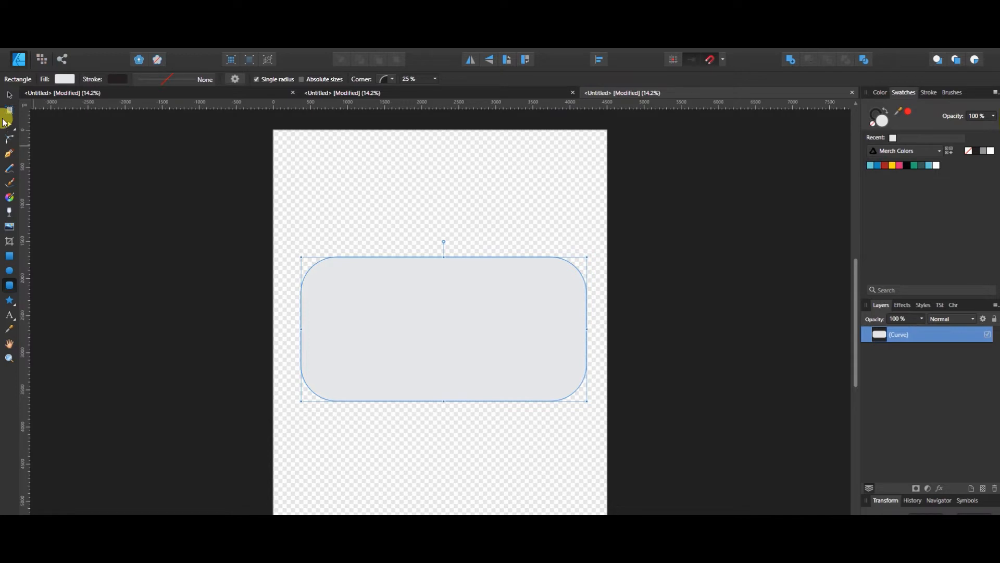
- Move the rounded shape slightly so that it is centred horizontally on the page
click(10, 124)
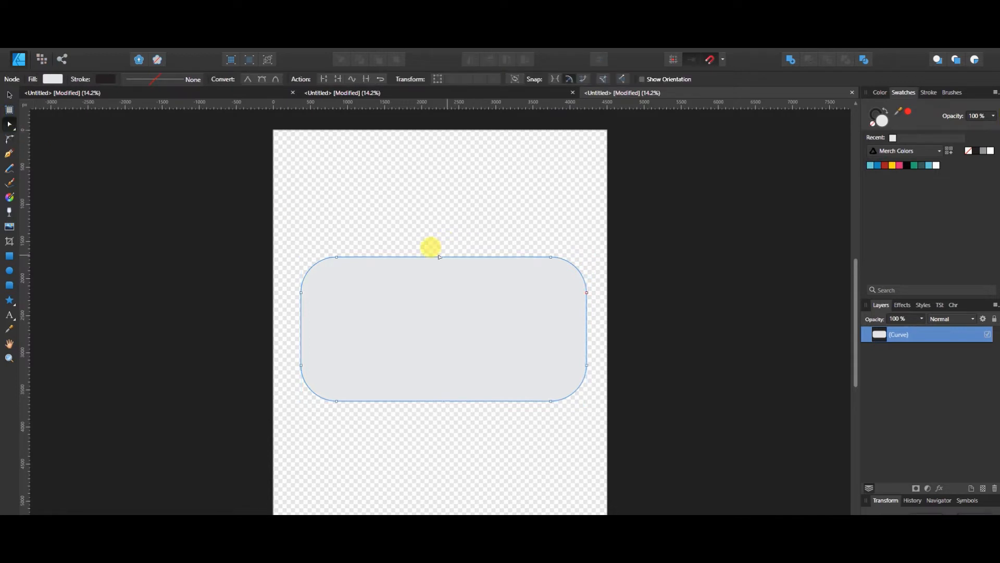
click(9, 95)
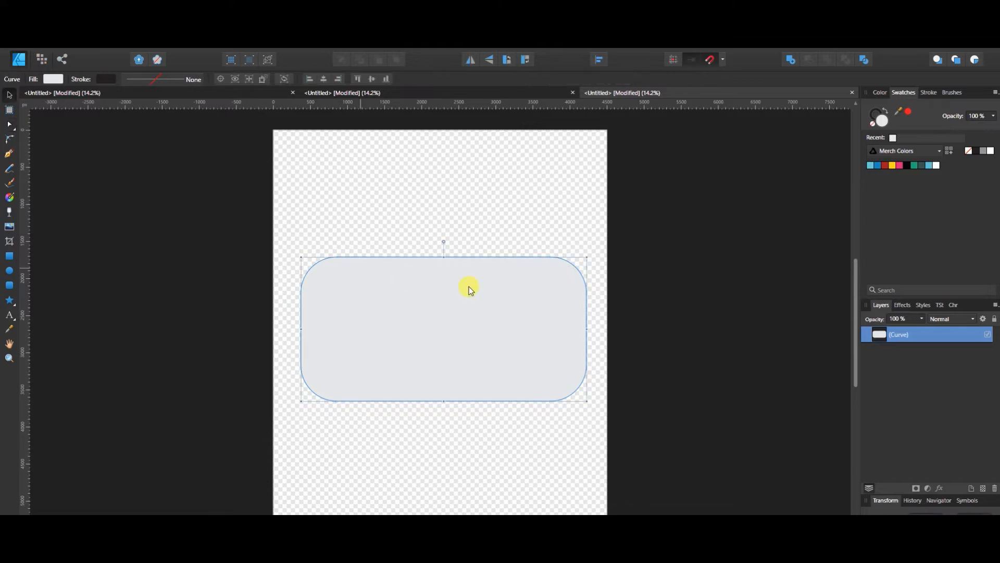
drag(497, 321, 488, 316)
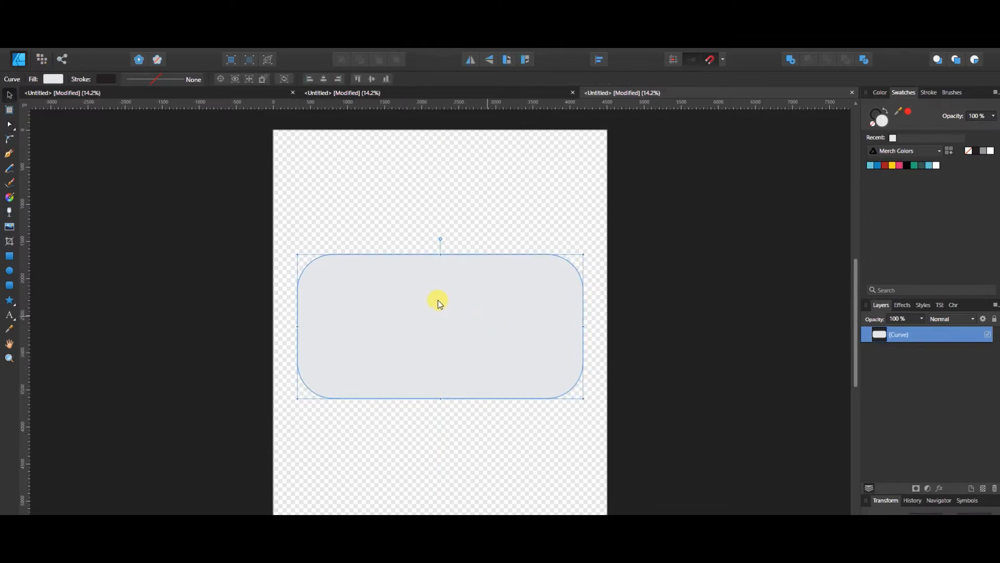
- Add nodes midway along the shape's top and bottom edges and pull them outward about 170 px and 140 px
click(9, 124)
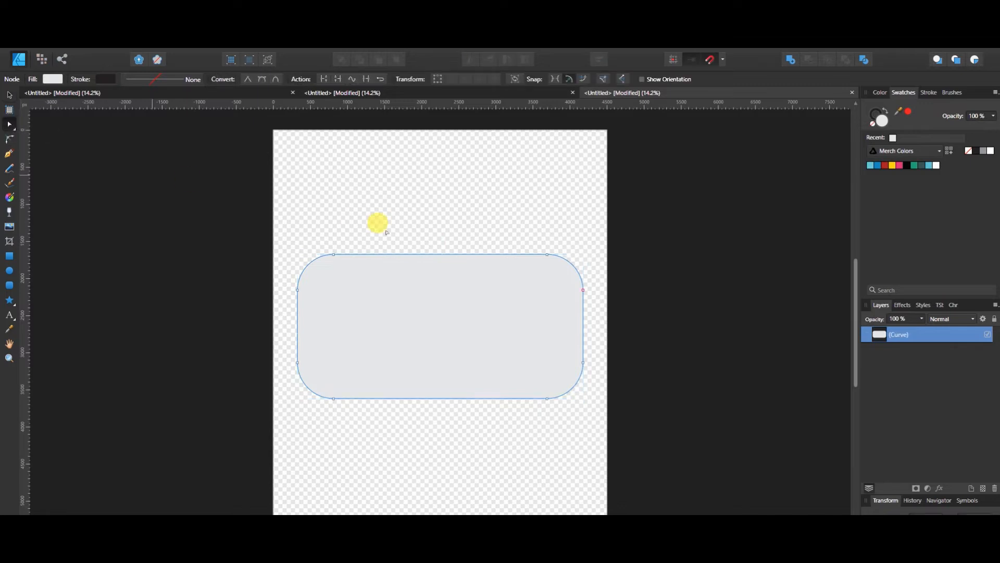
click(439, 254)
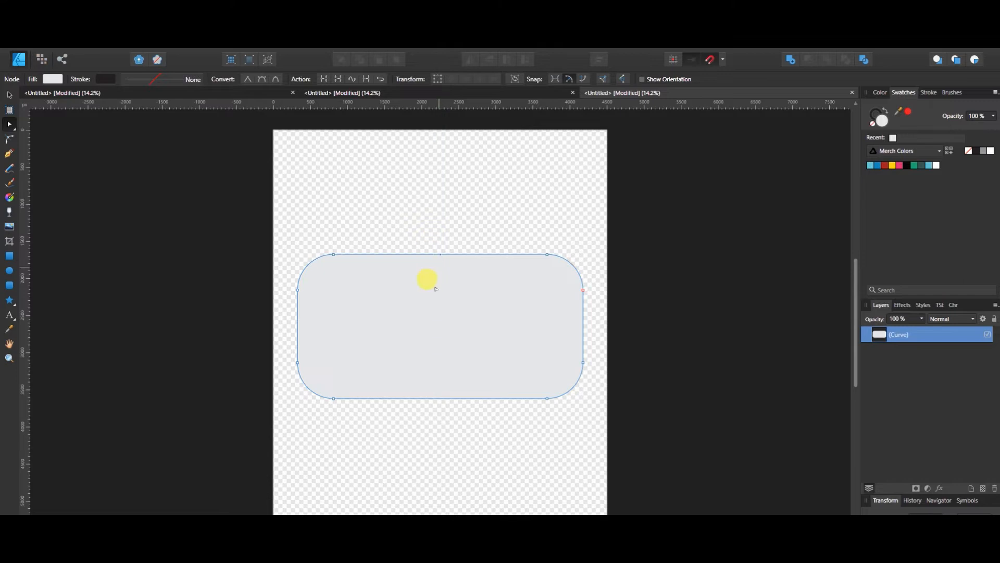
click(440, 398)
drag(441, 255, 441, 239)
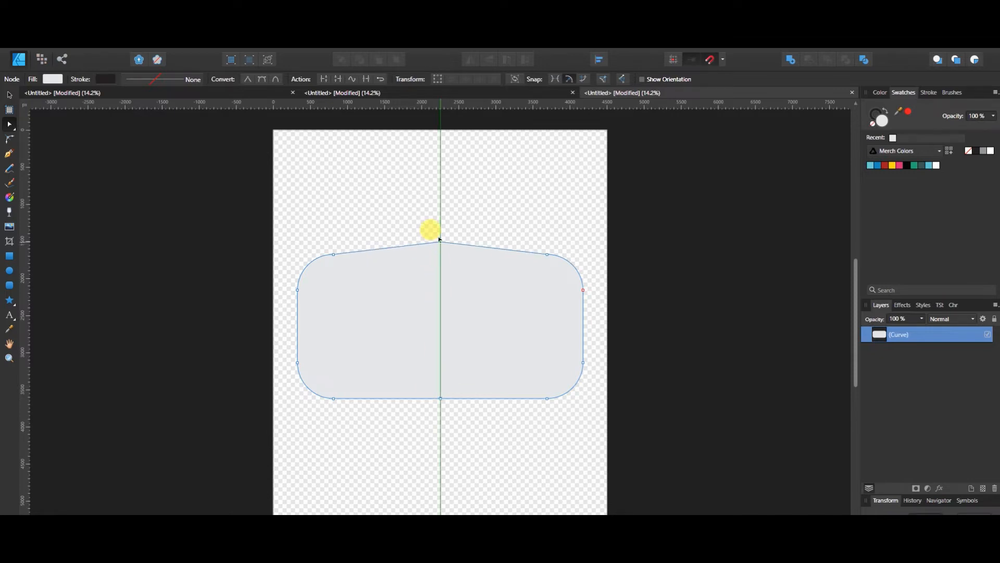
key(ctrl+plus)
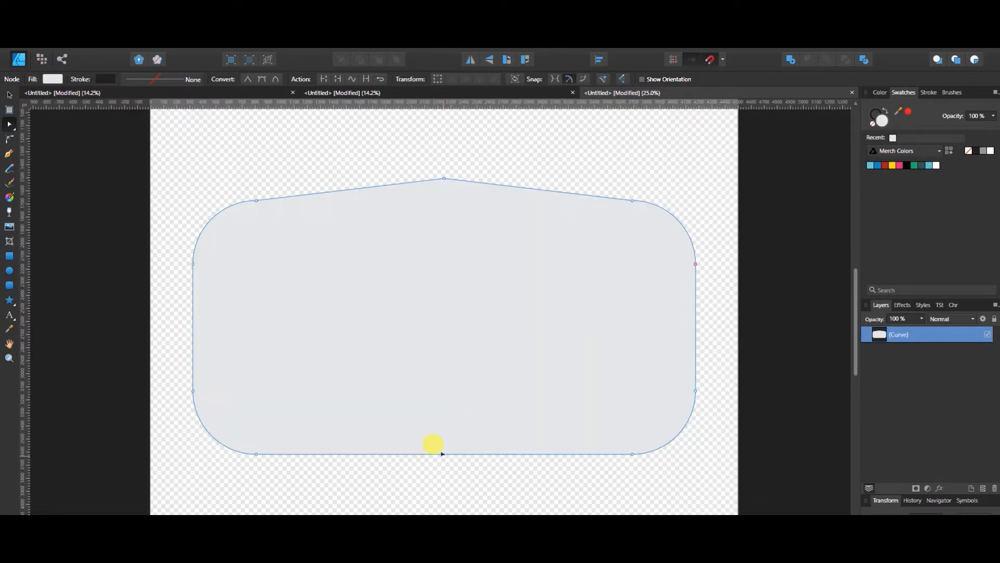
drag(443, 452, 441, 469)
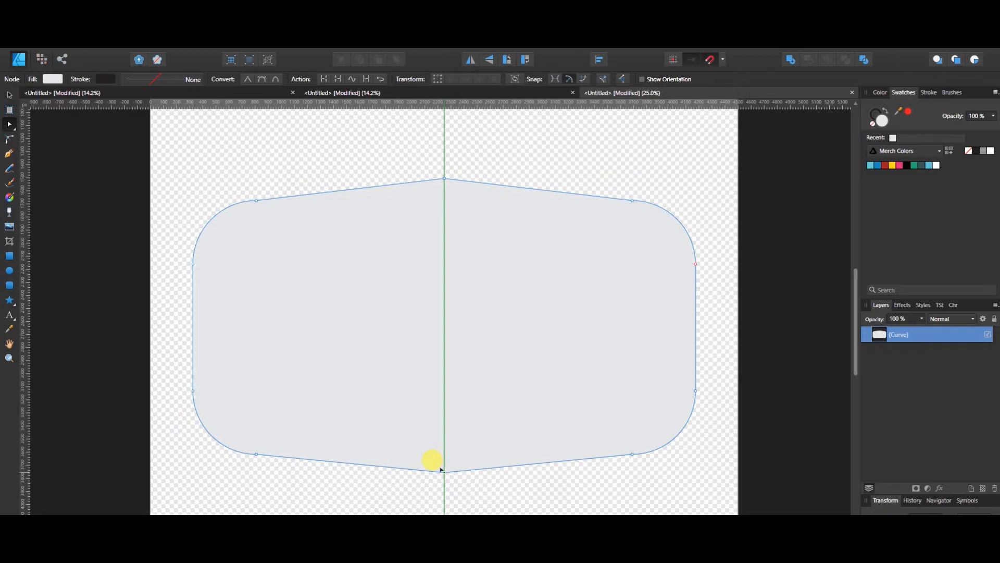
drag(441, 469, 441, 470)
- Round the shape's top centre point with the Corner tool at a radius of 600 px
click(255, 199)
drag(254, 197, 264, 222)
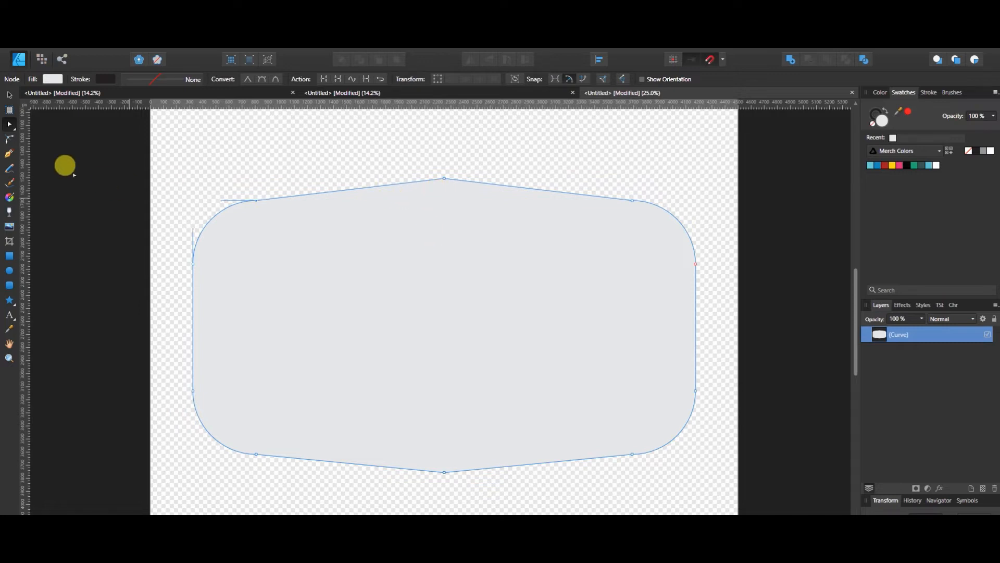
click(8, 138)
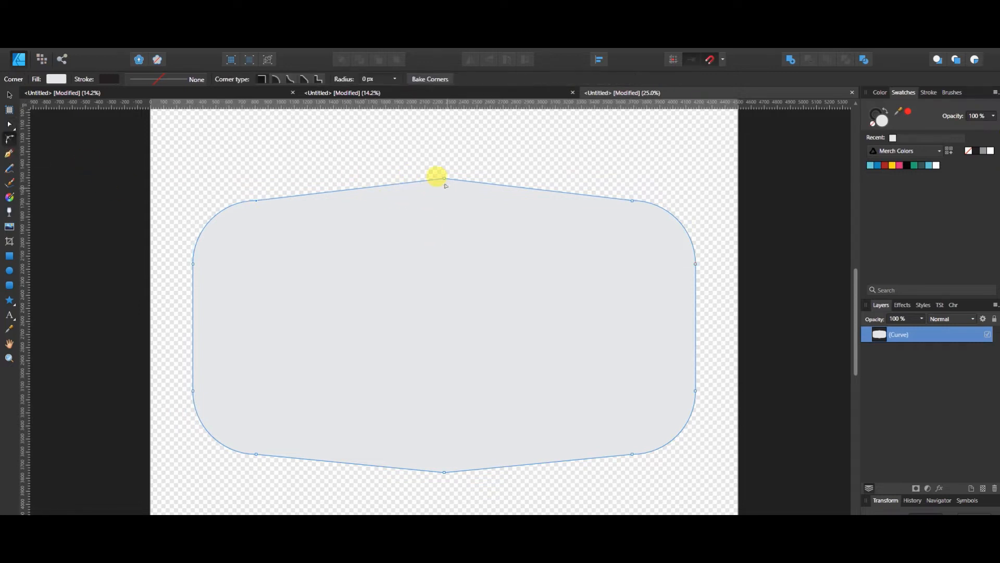
drag(444, 179, 436, 255)
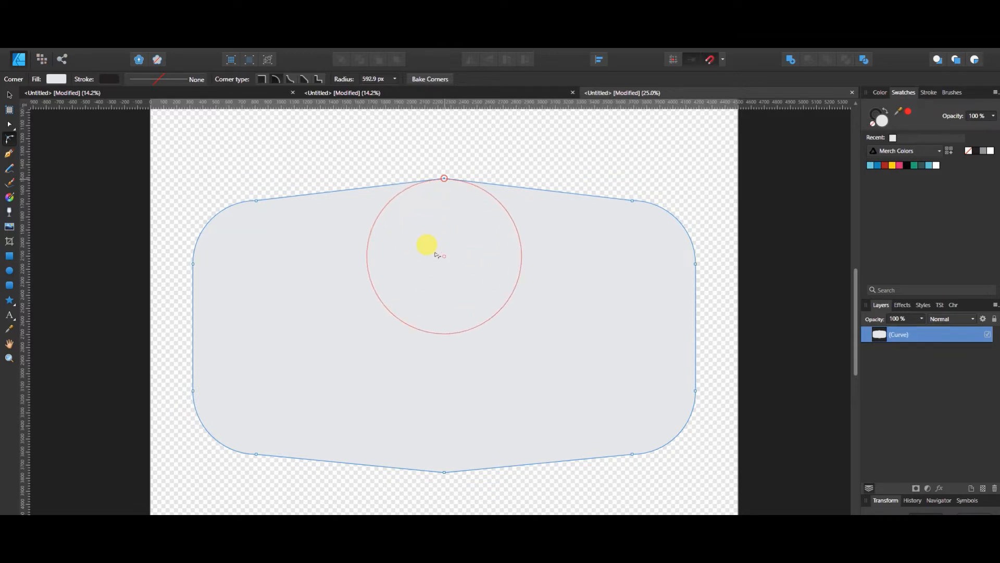
drag(436, 256, 437, 255)
click(372, 80)
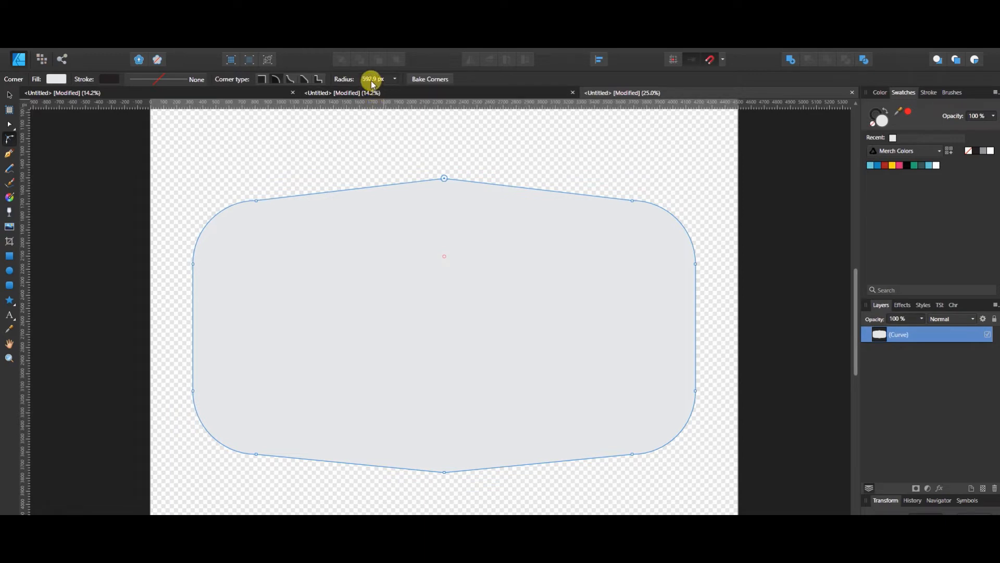
text(600)
key(Return)
- Apply a 600 px corner radius to the shape's bottom centre point
click(444, 472)
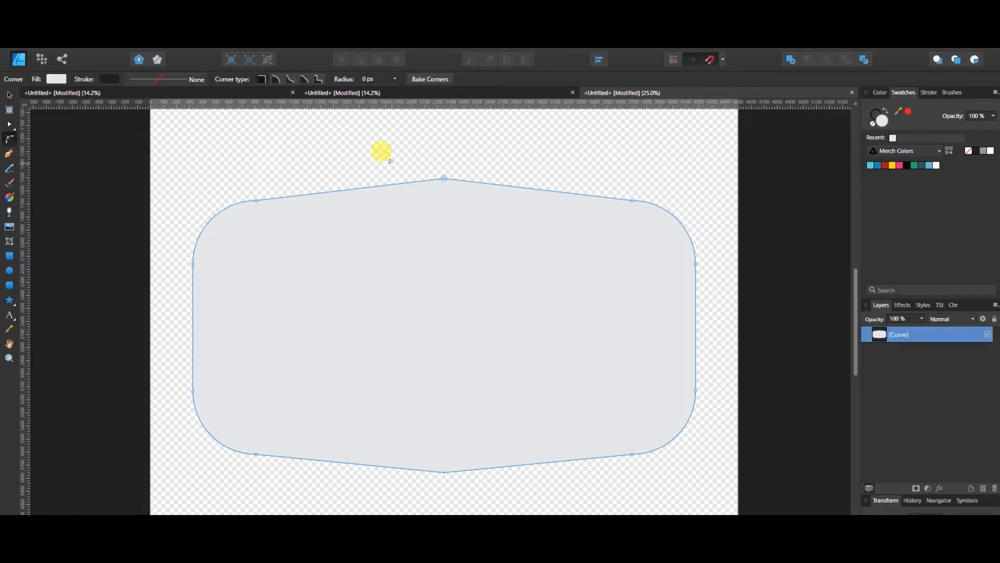
click(363, 81)
text(600)
key(Return)
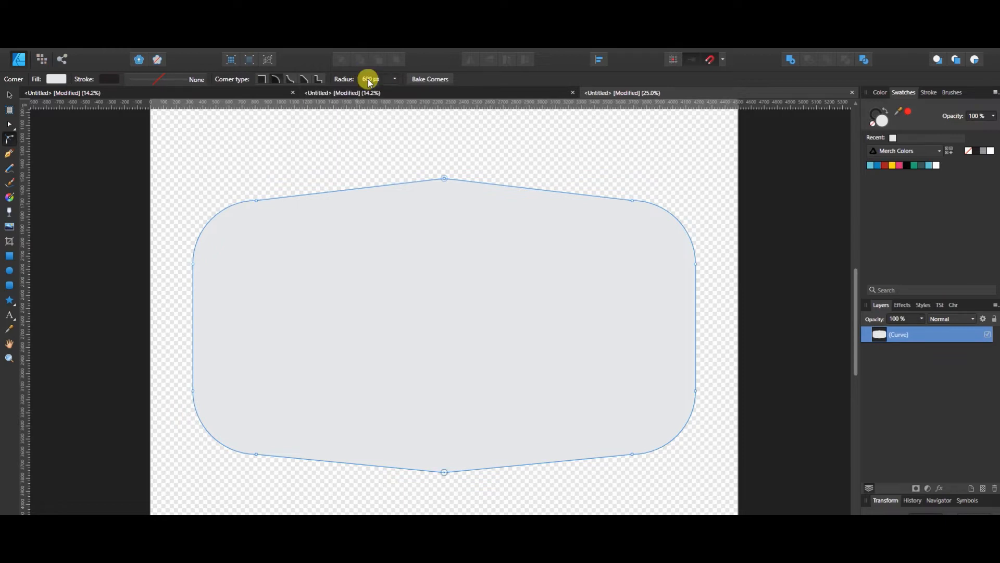
- Scale the badge shape down proportionally to about 3150 px wide and centre it horizontally, slightly above the middle of the page
click(9, 95)
click(235, 180)
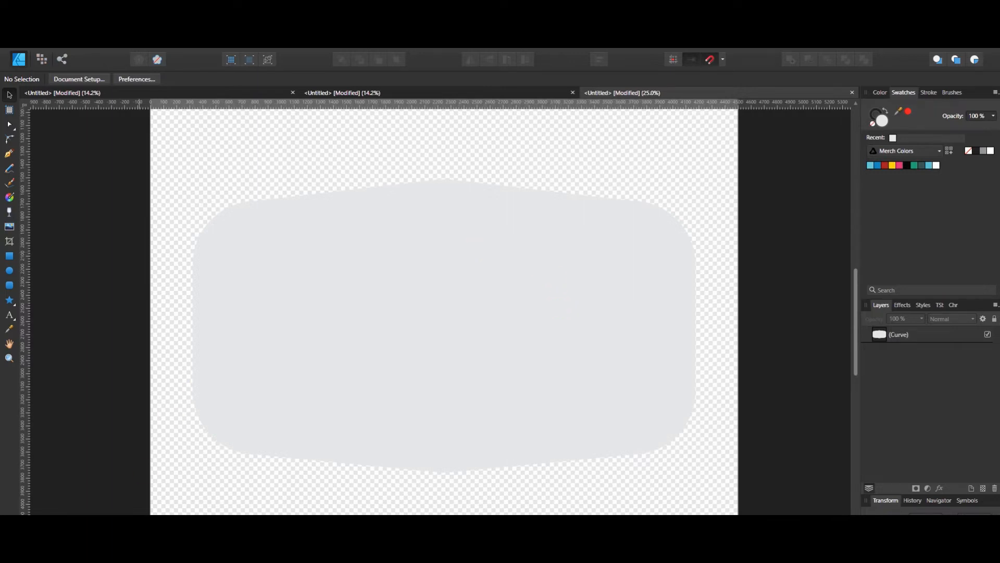
click(143, 508)
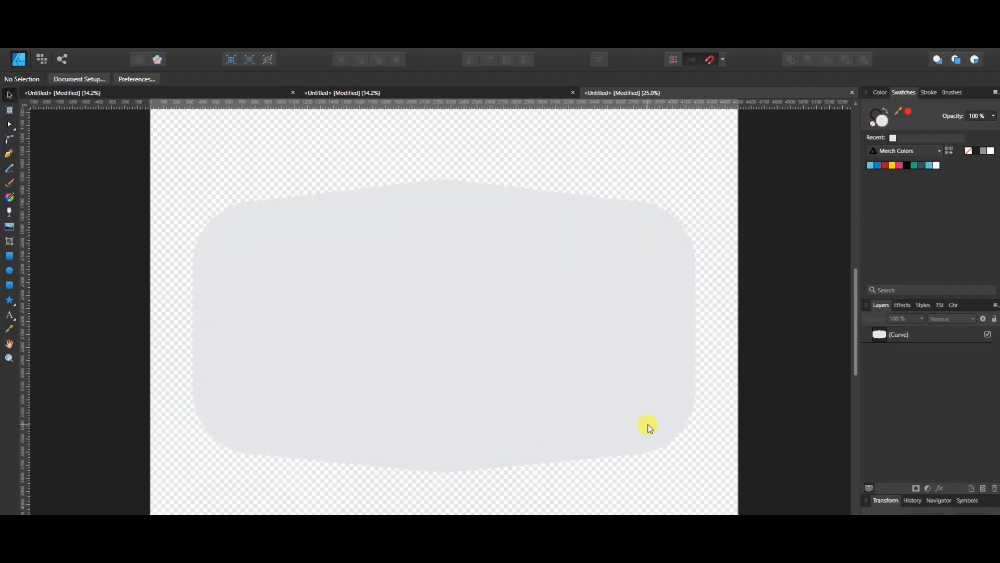
click(627, 427)
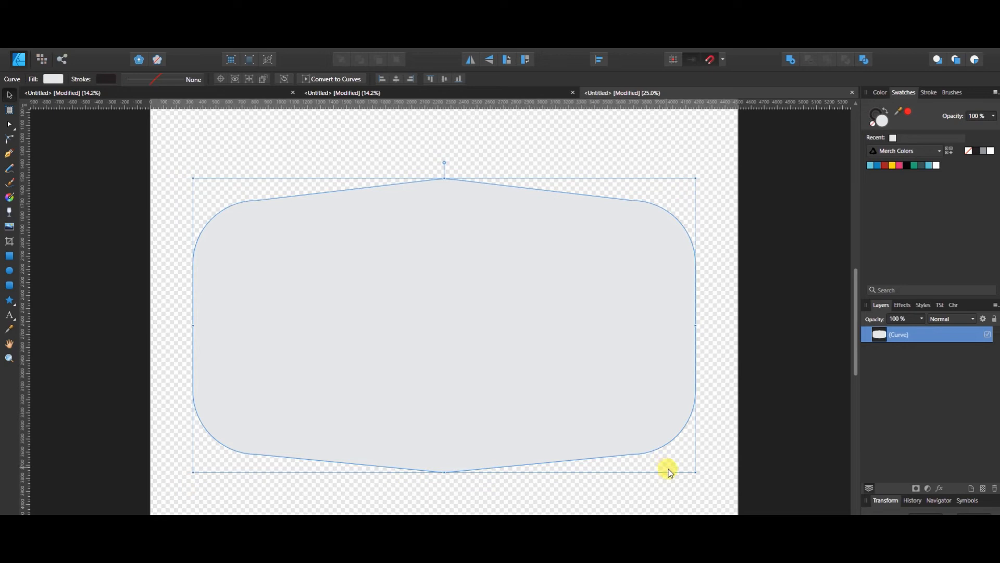
drag(696, 473, 633, 430)
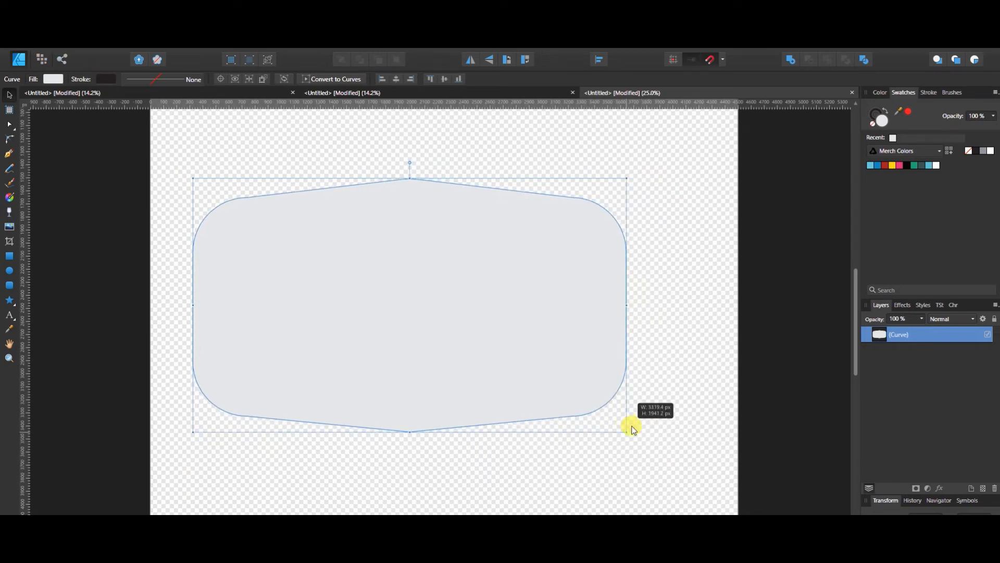
drag(445, 311, 487, 315)
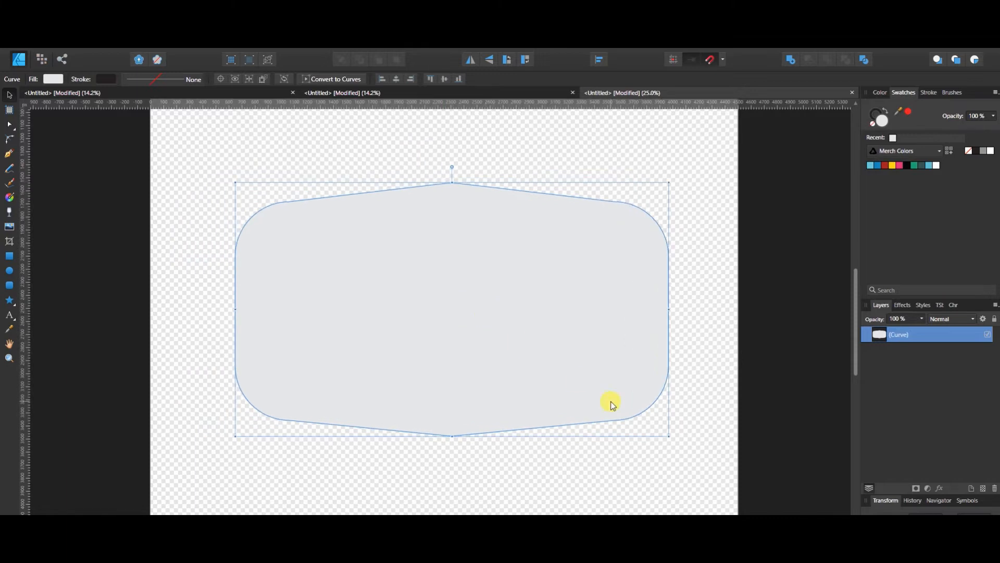
drag(669, 438, 647, 424)
drag(456, 341, 458, 408)
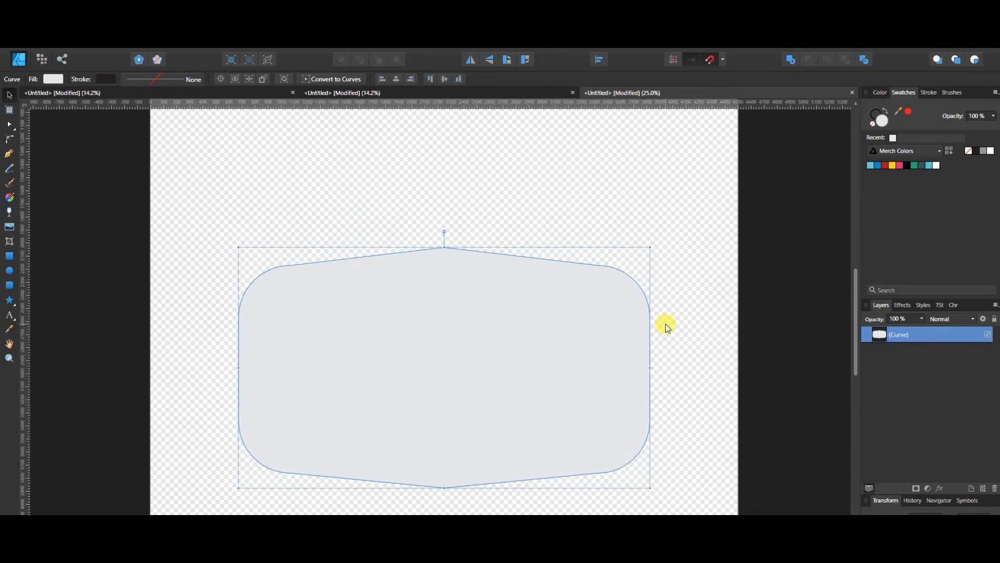
key(ctrl+0)
mouse_move(443, 361)
mouse_down()
mouse_move(443, 348)
mouse_move(444, 362)
mouse_up()
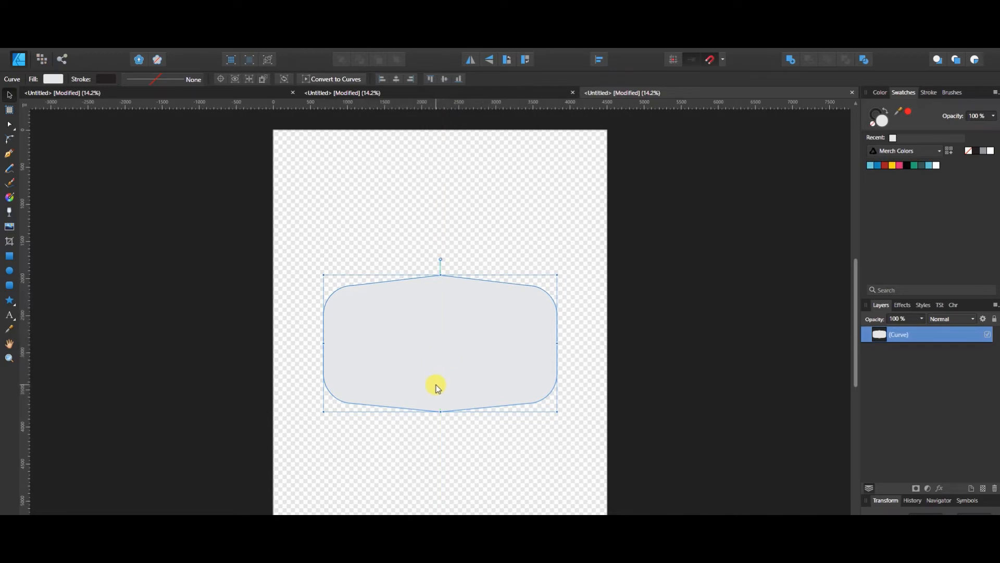
- Recolour the badge shape from the red Merch Colors swatch, adjusting the fill to hue 4, saturation 54, lightness 50
click(52, 79)
click(21, 98)
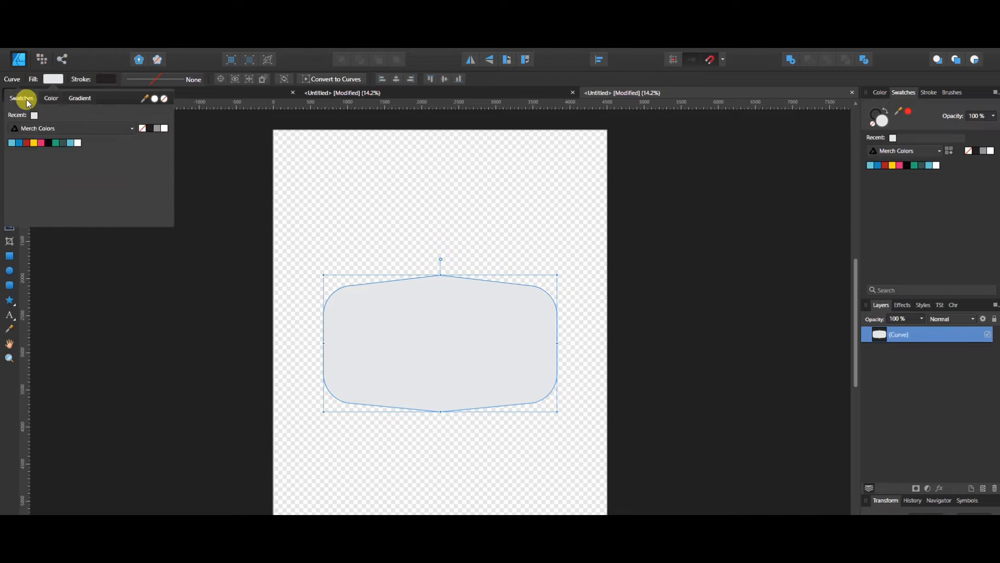
click(25, 142)
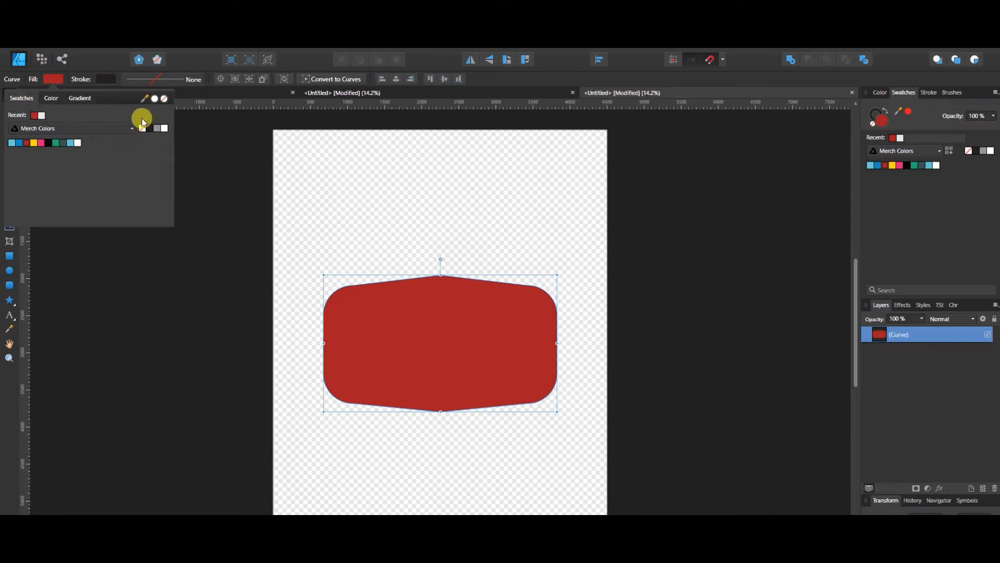
click(57, 103)
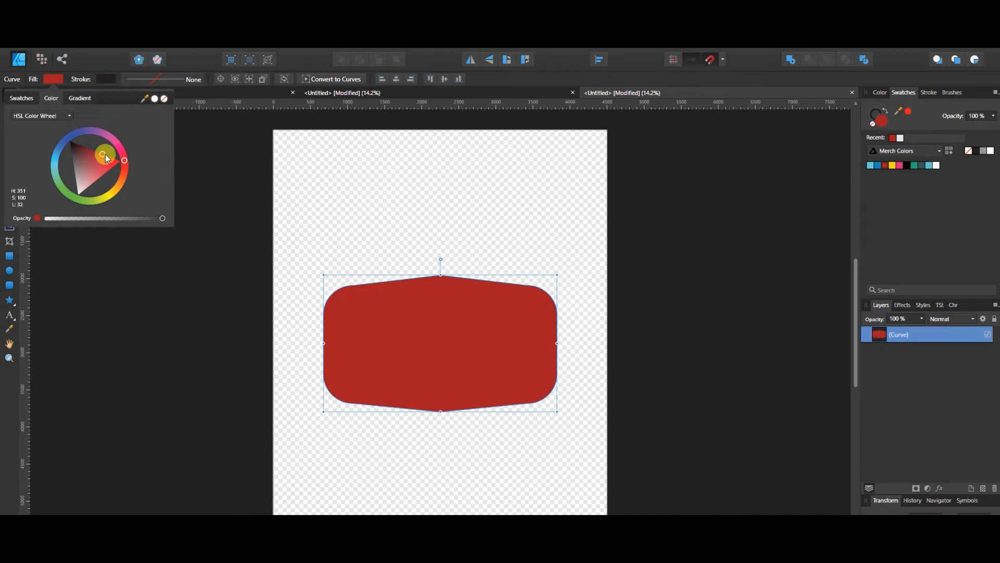
mouse_move(104, 154)
mouse_down()
mouse_move(99, 166)
mouse_move(90, 154)
mouse_move(105, 182)
mouse_move(96, 166)
mouse_move(124, 170)
mouse_move(95, 167)
mouse_up()
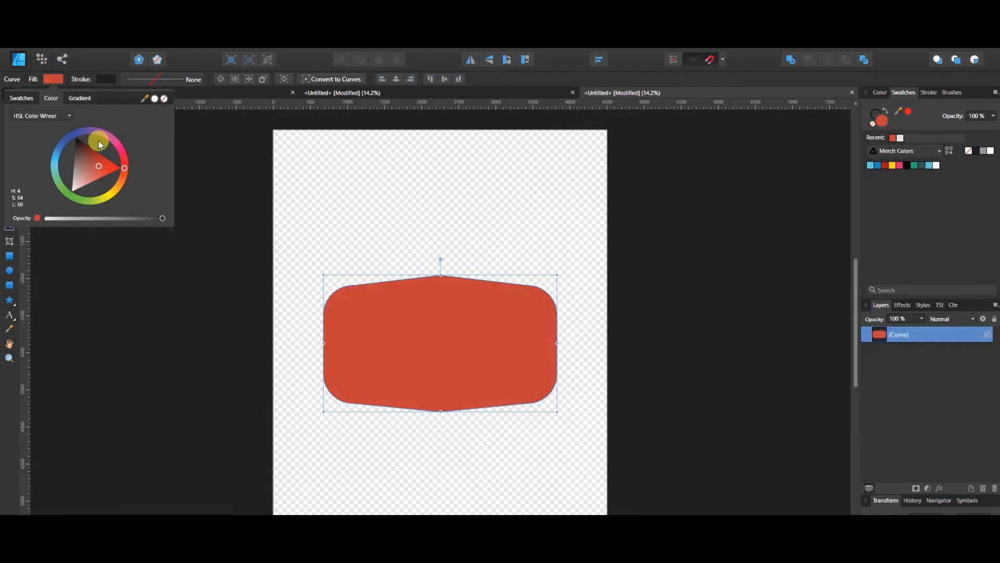
click(56, 80)
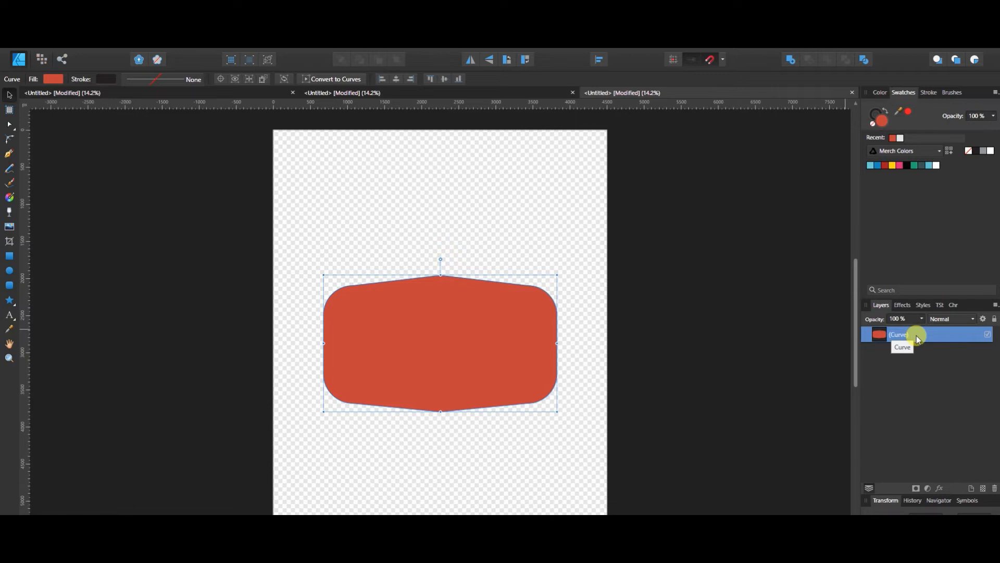
- Add a 27 pt solid stroke to the badge shape and draw it behind the fill
click(928, 92)
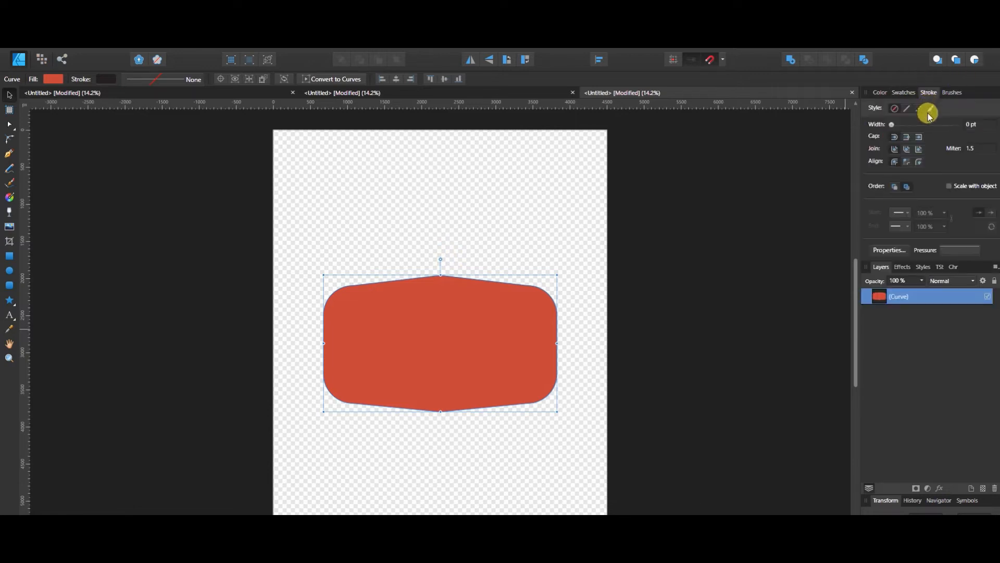
drag(892, 125, 916, 128)
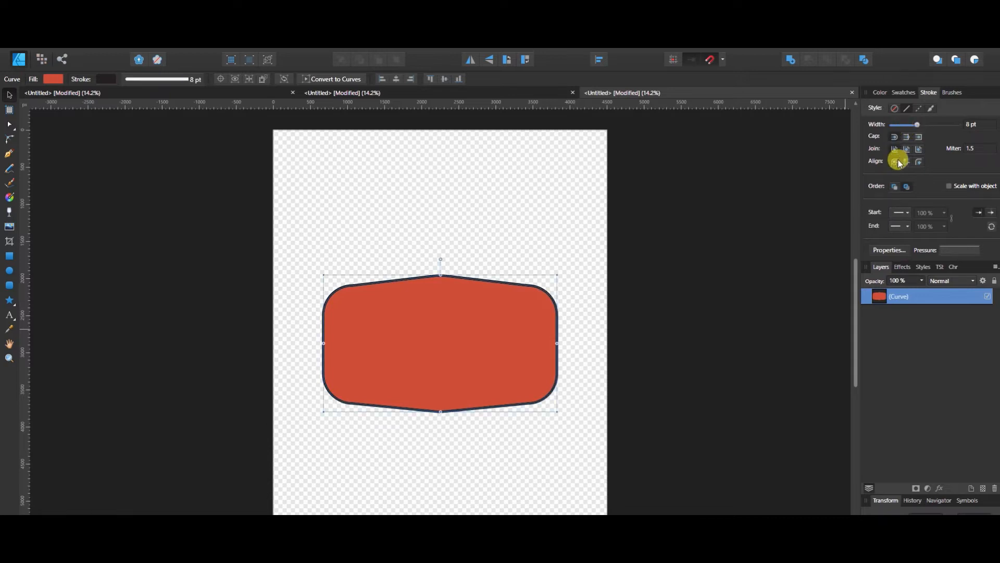
click(895, 187)
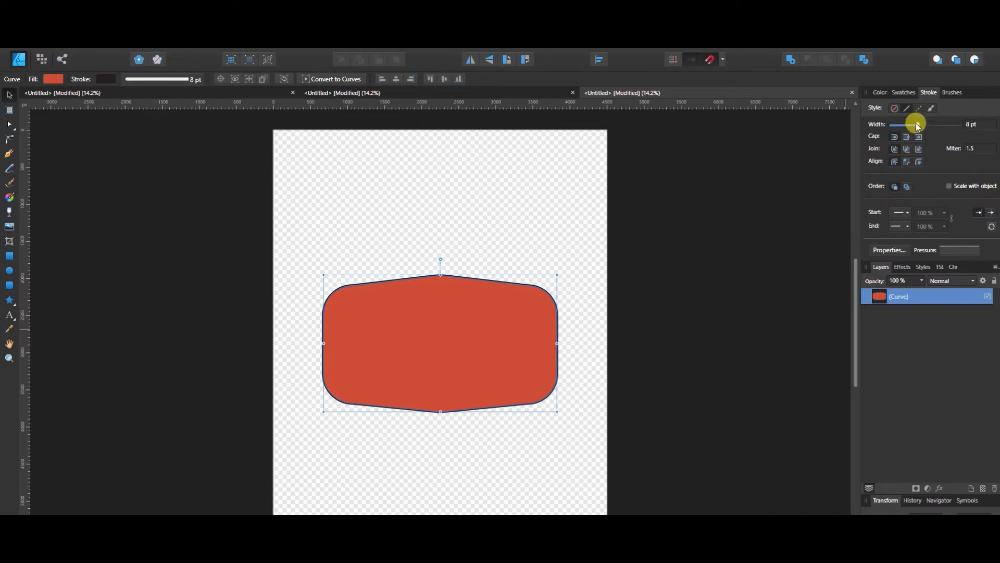
drag(917, 124, 933, 126)
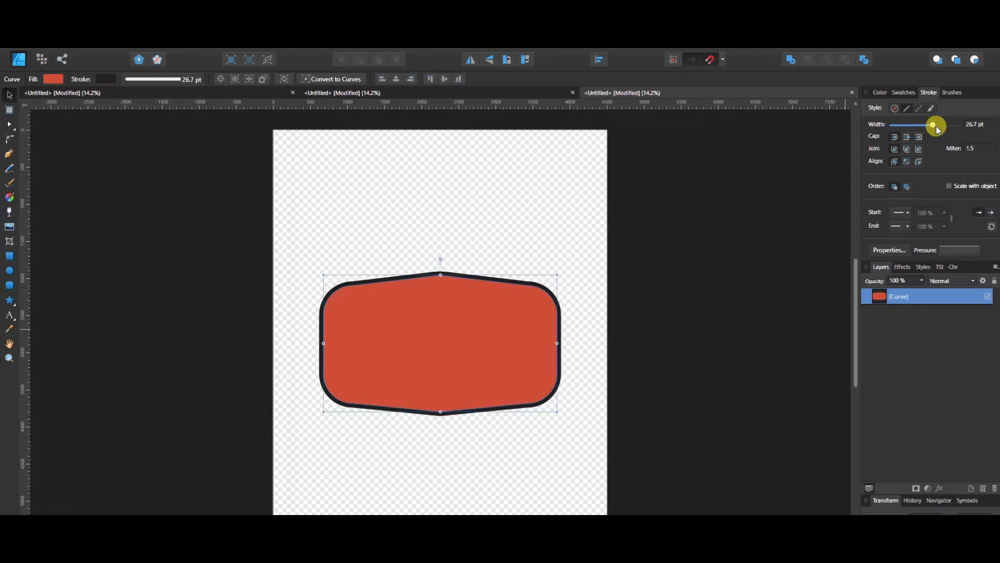
click(970, 125)
text(27)
key(Return)
- Expand the badge's stroke into its own outline shape, check it with the red shape hidden, and give the outline a 27 pt stroke
click(104, 42)
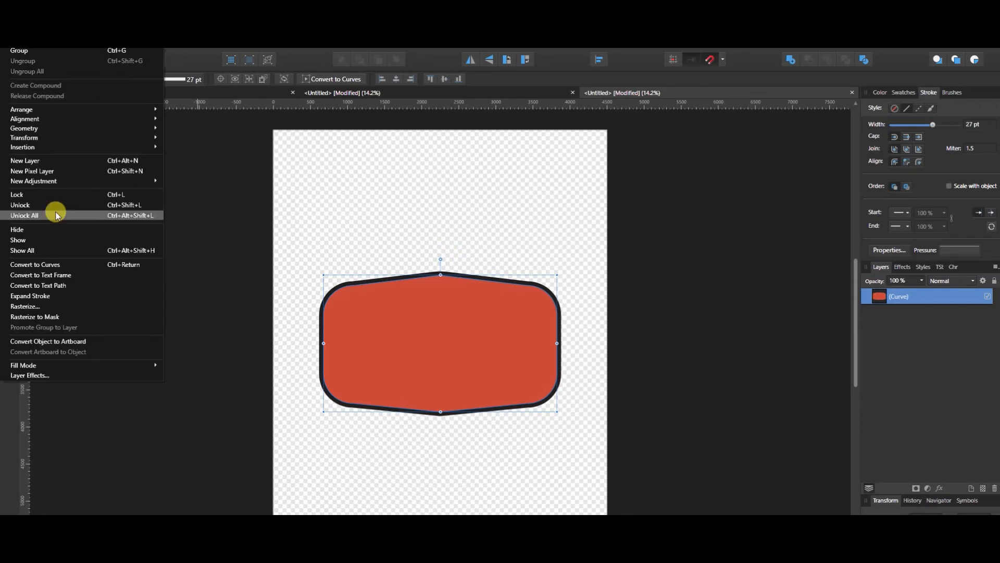
click(68, 295)
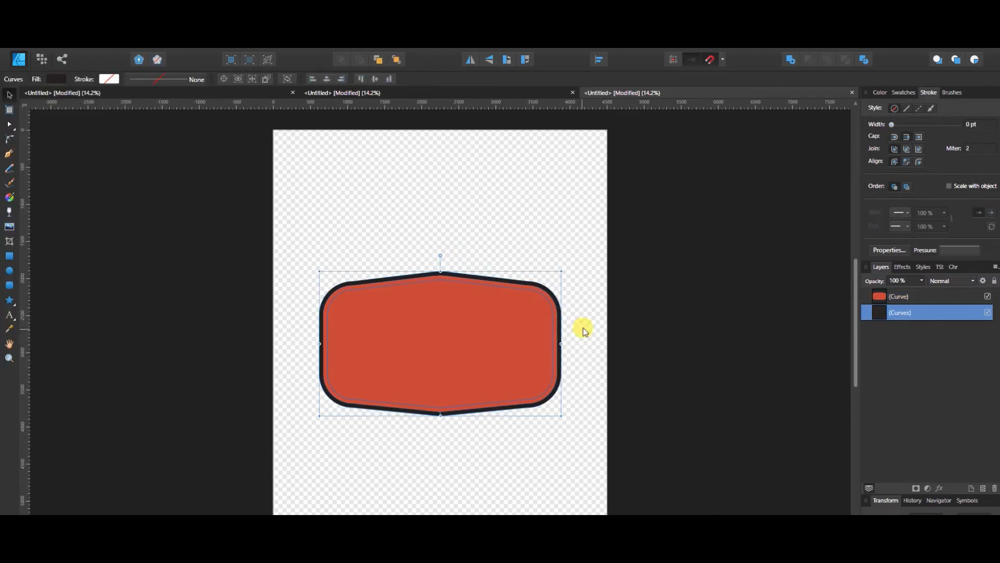
click(987, 297)
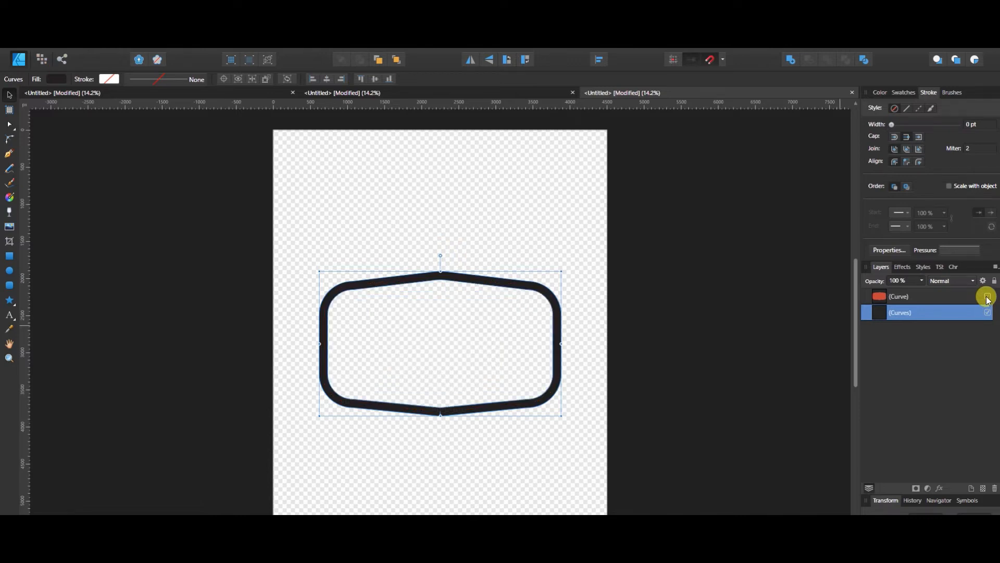
click(987, 297)
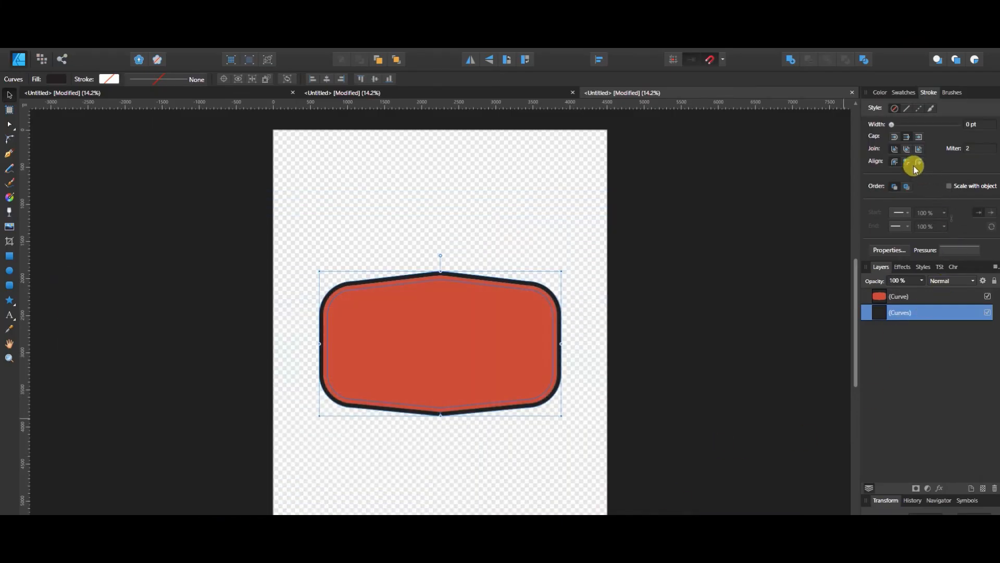
text(27)
click(972, 125)
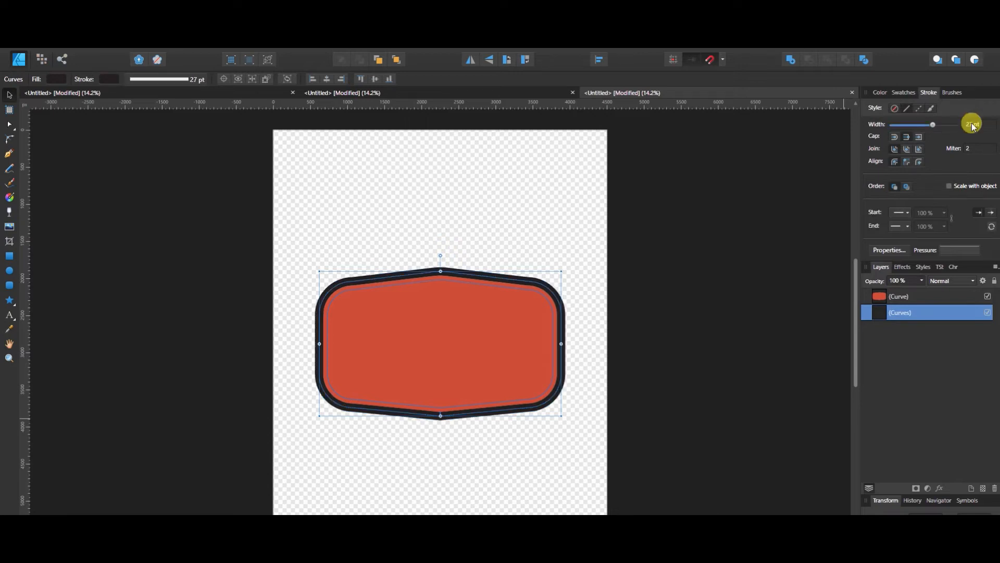
- Sample the badge's red with the colour picker, try it as the dark outline's fill, and undo that fill
click(881, 92)
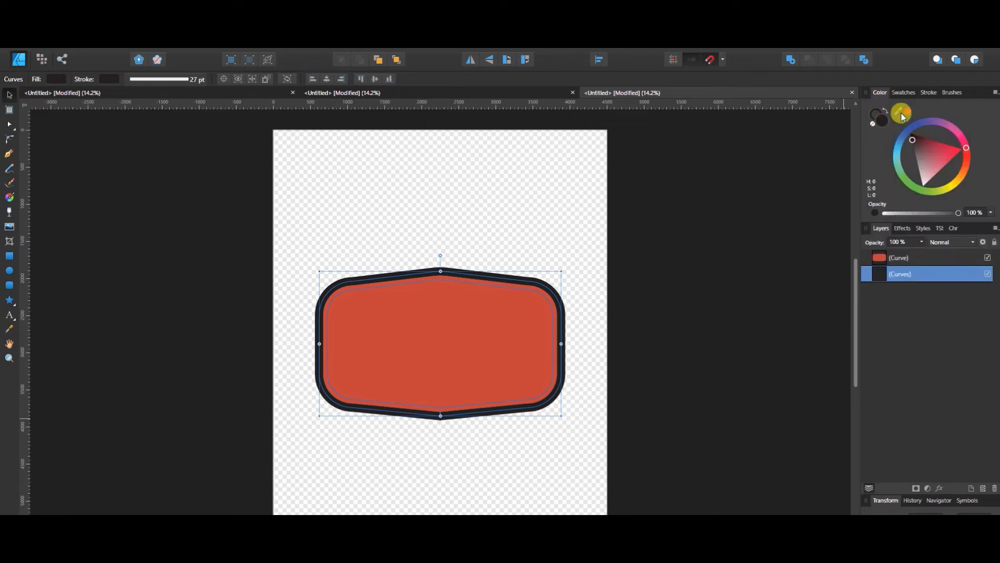
drag(897, 112, 441, 334)
click(911, 113)
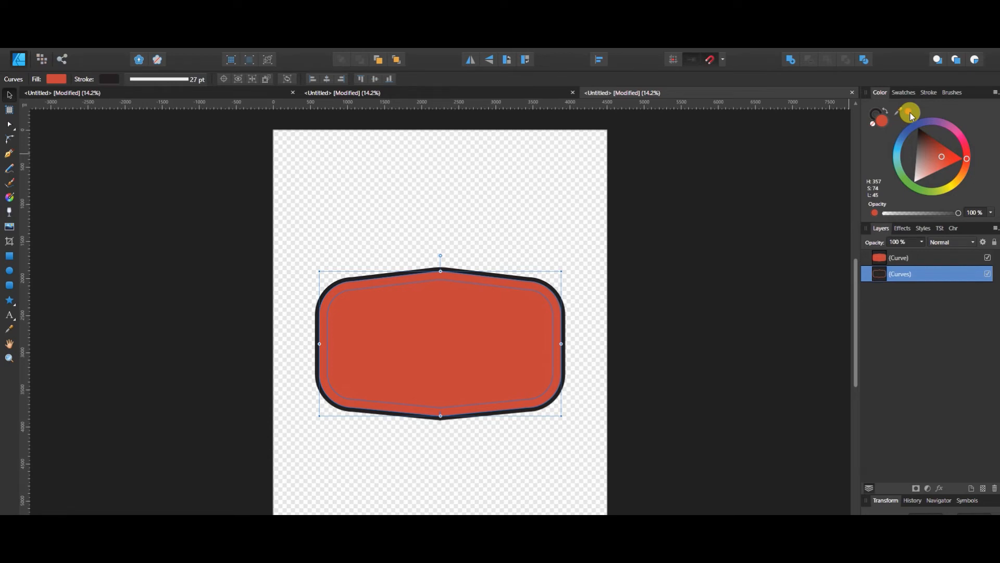
key(ctrl+z)
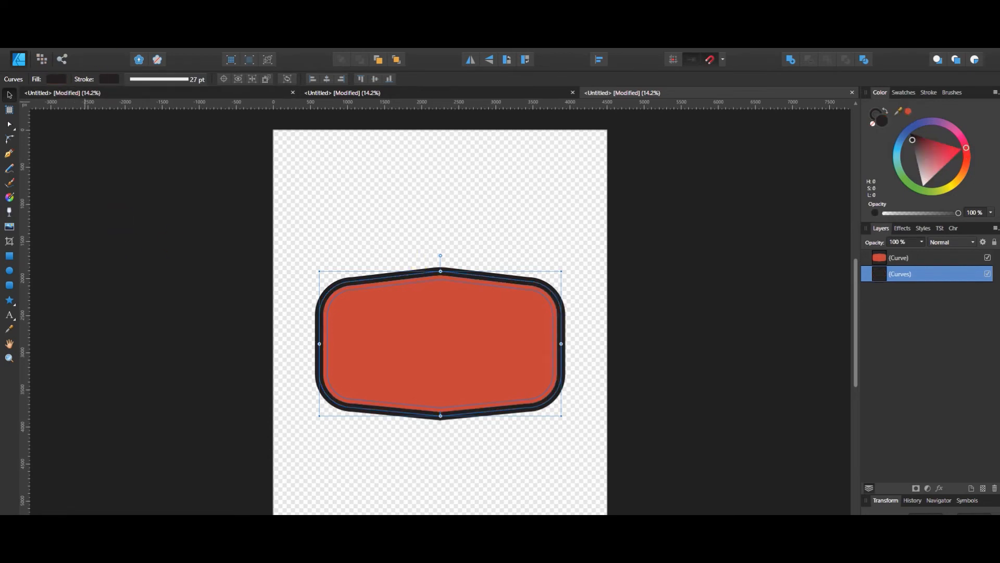
- Expand the outline's 27 pt stroke into a separate shape and fill that outermost shape with the sampled red
click(110, 43)
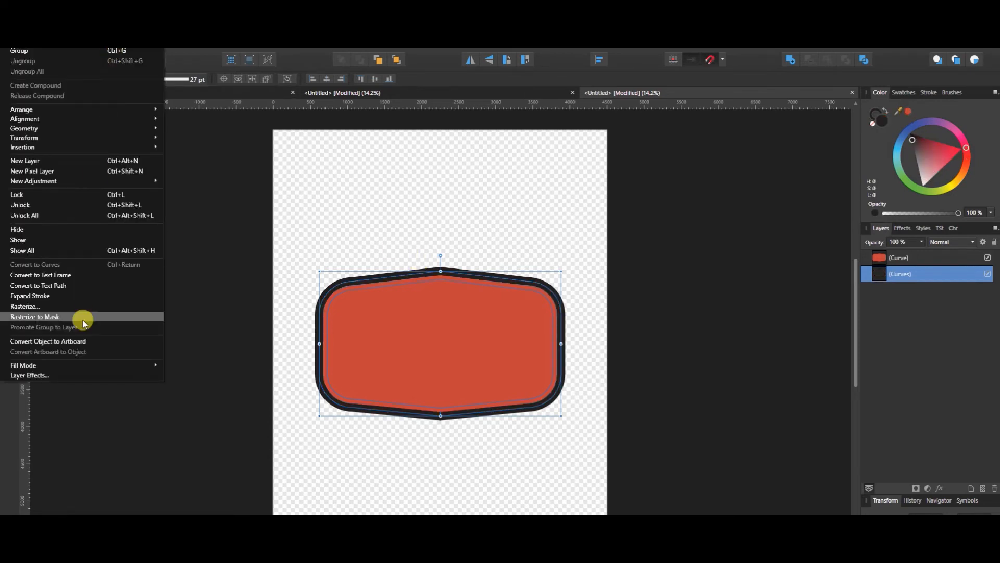
click(85, 298)
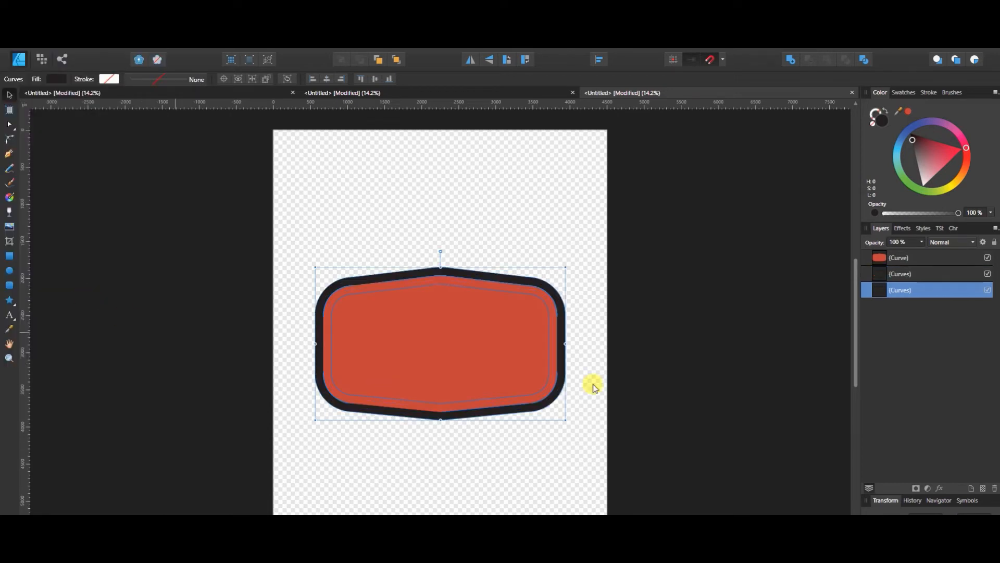
click(907, 279)
click(906, 291)
click(911, 111)
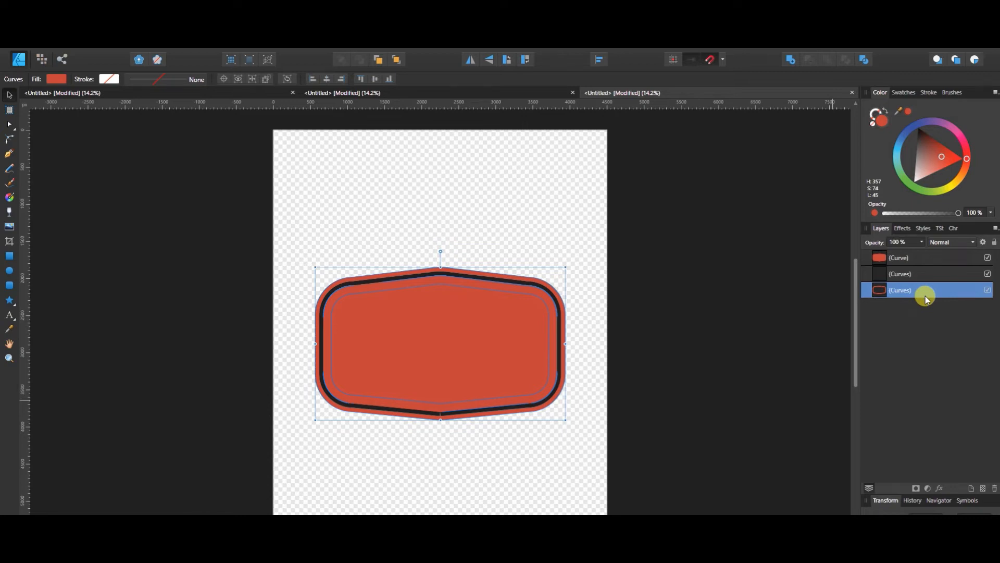
- Subtract the dark outline from the red outer shape to leave a transparent gap around the badge
click(921, 274)
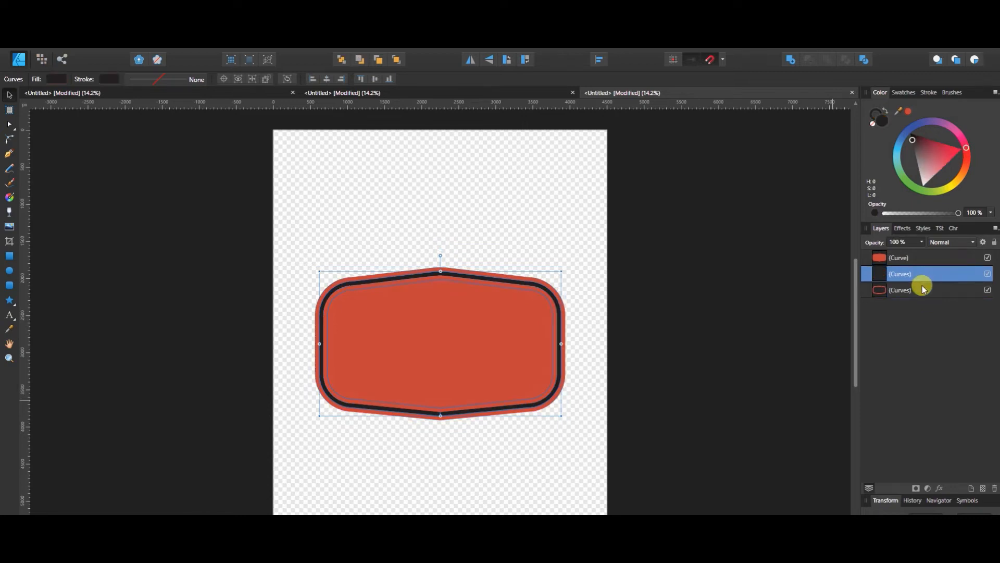
shift+click(922, 288)
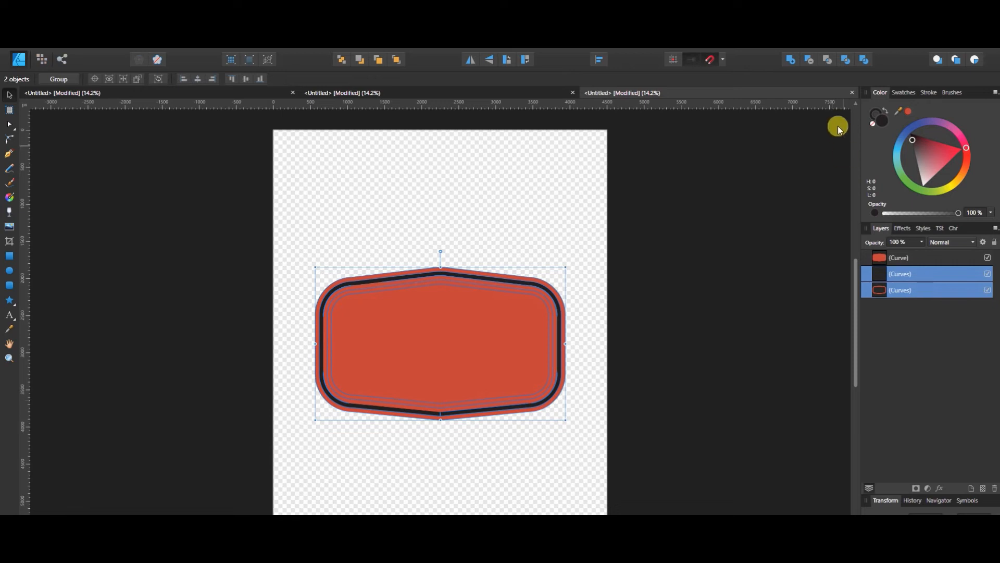
click(810, 59)
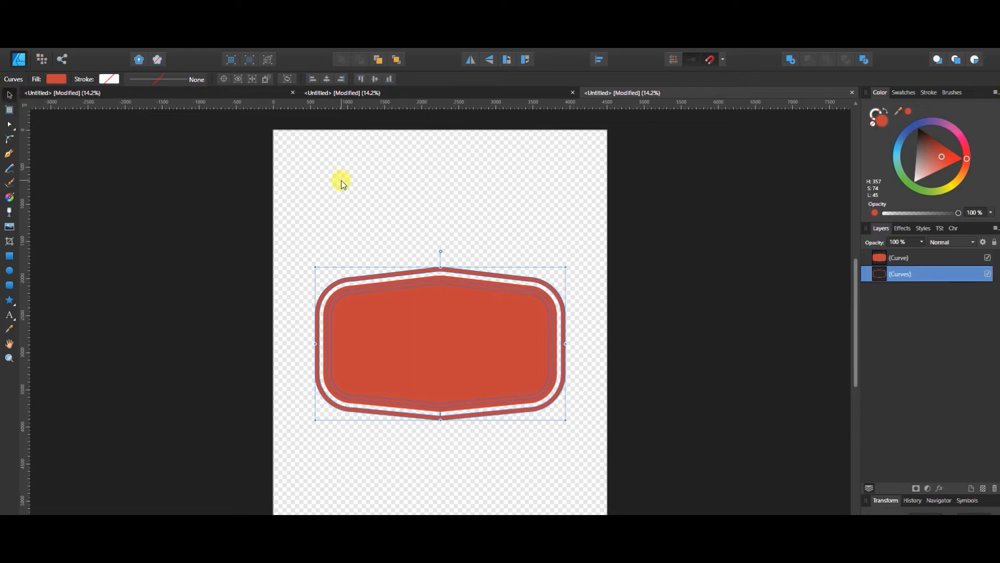
click(412, 205)
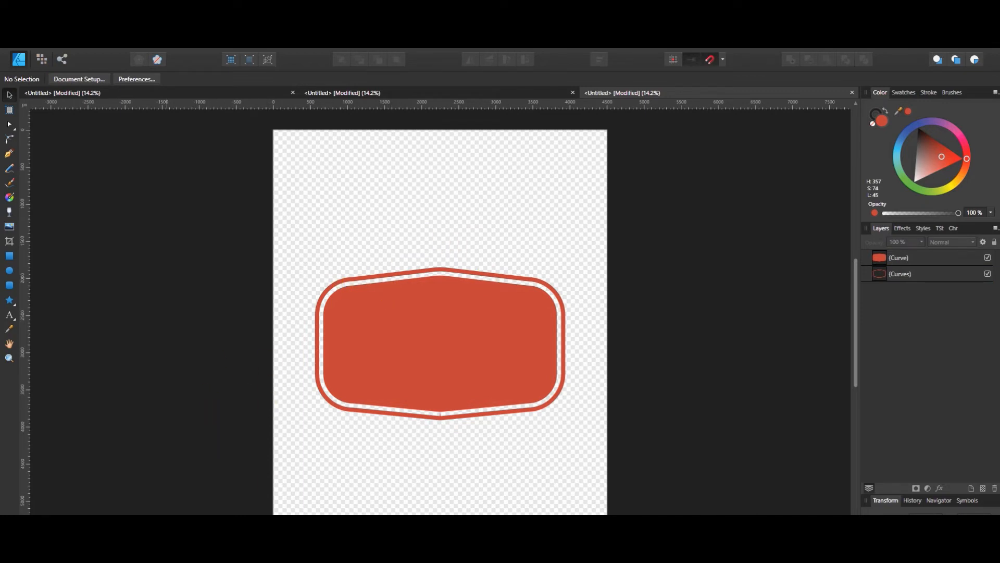
- Group the red badge curve with its outer outline and name the group Shape
click(929, 257)
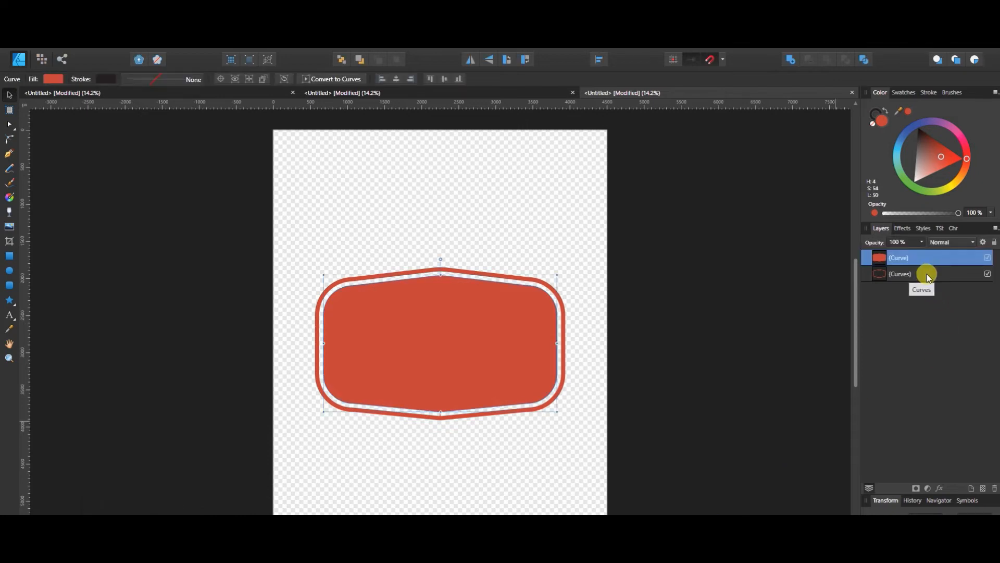
shift+click(928, 275)
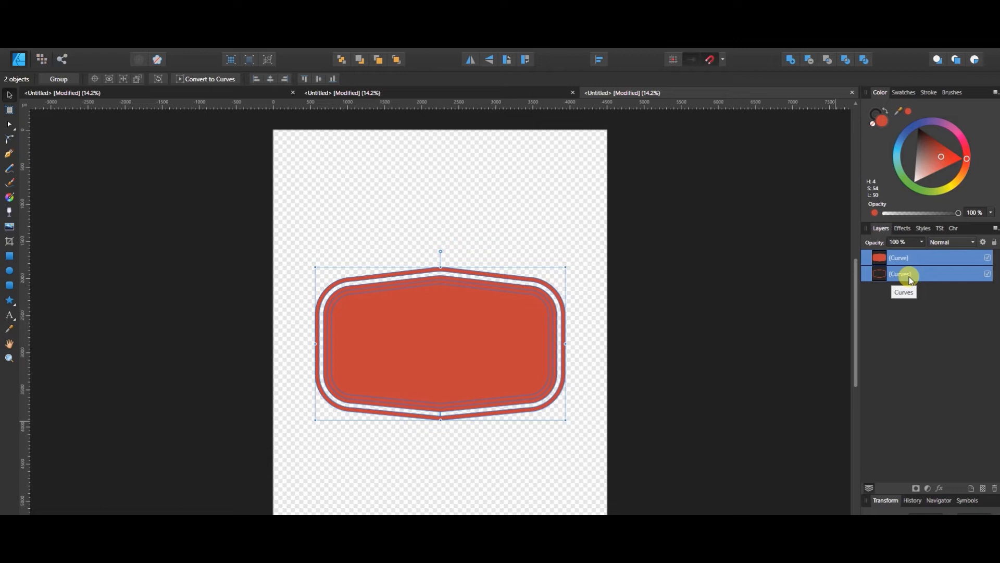
key(ctrl+g)
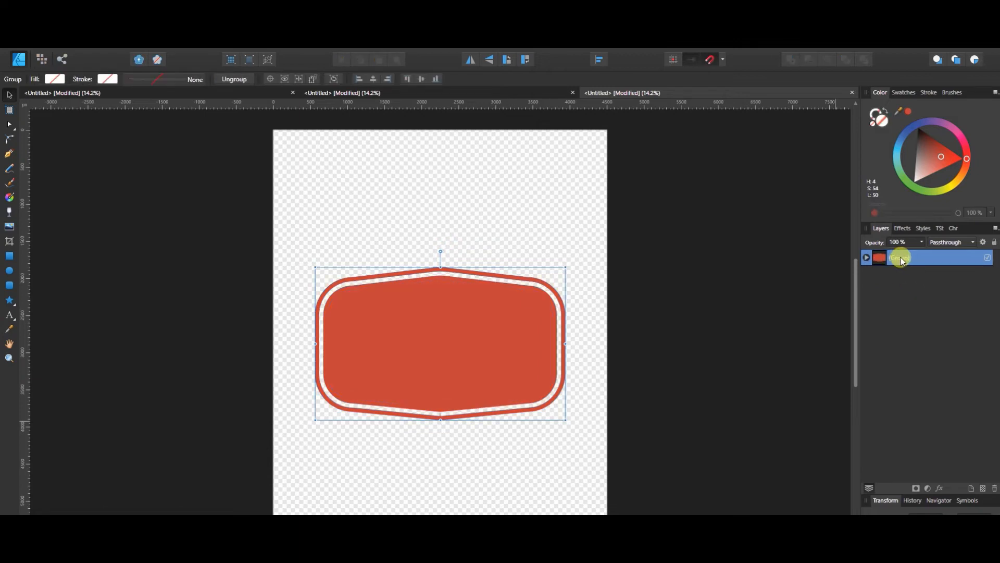
double_click(899, 257)
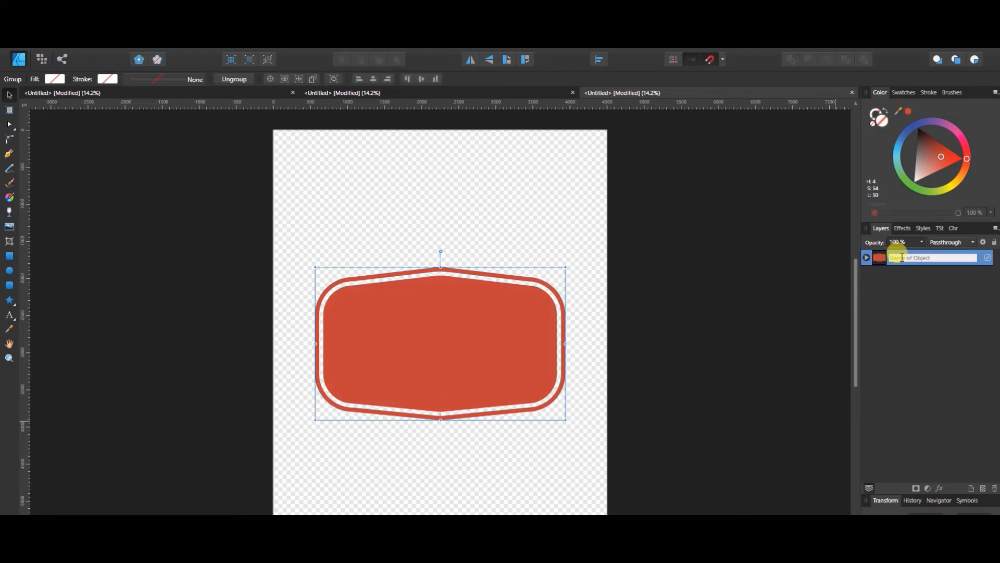
text(Shape)
key(Return)
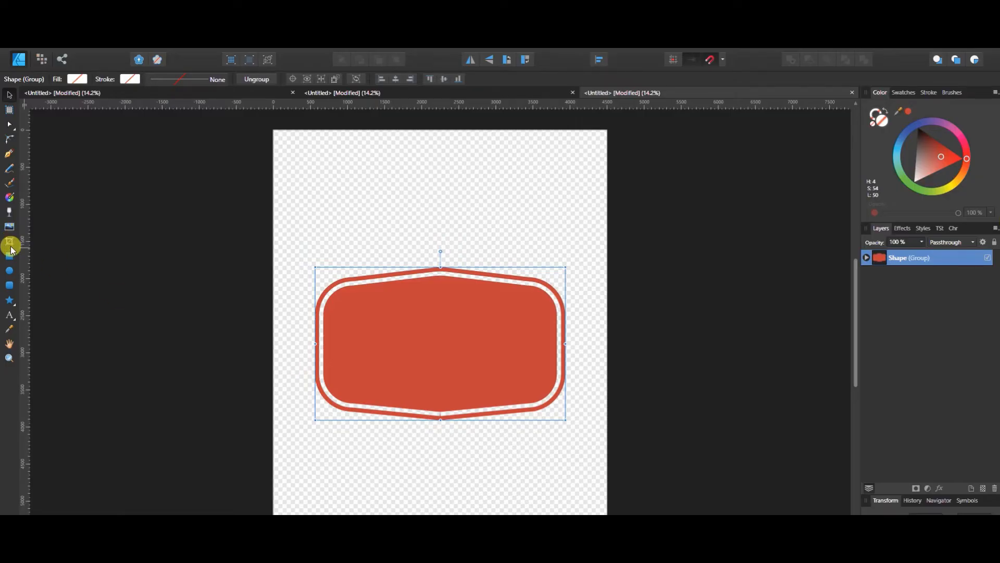
- Draw a wide ellipse without a stroke over the badge, and move it up so it is centred horizontally on the canvas
click(9, 270)
drag(296, 232, 617, 380)
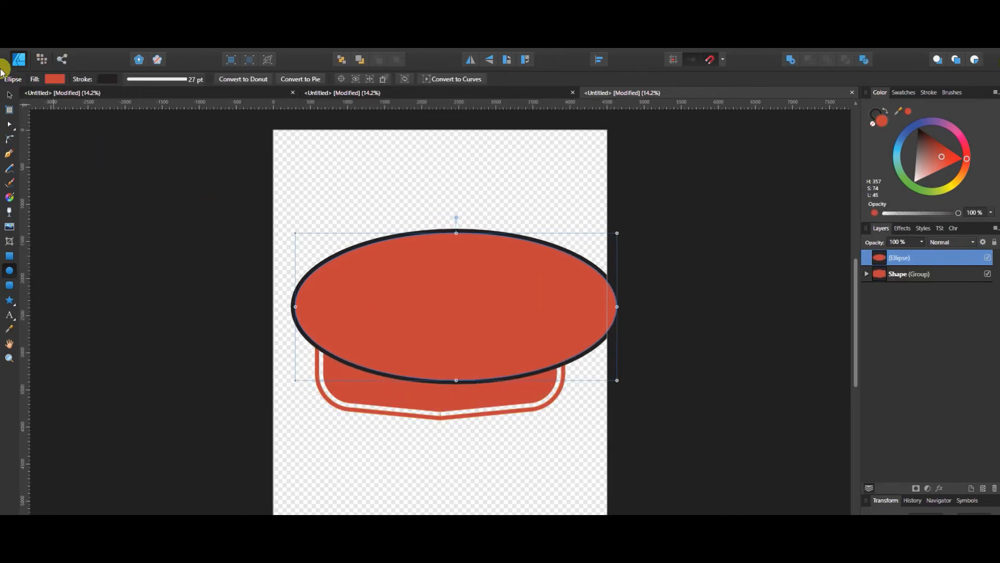
click(114, 78)
click(182, 98)
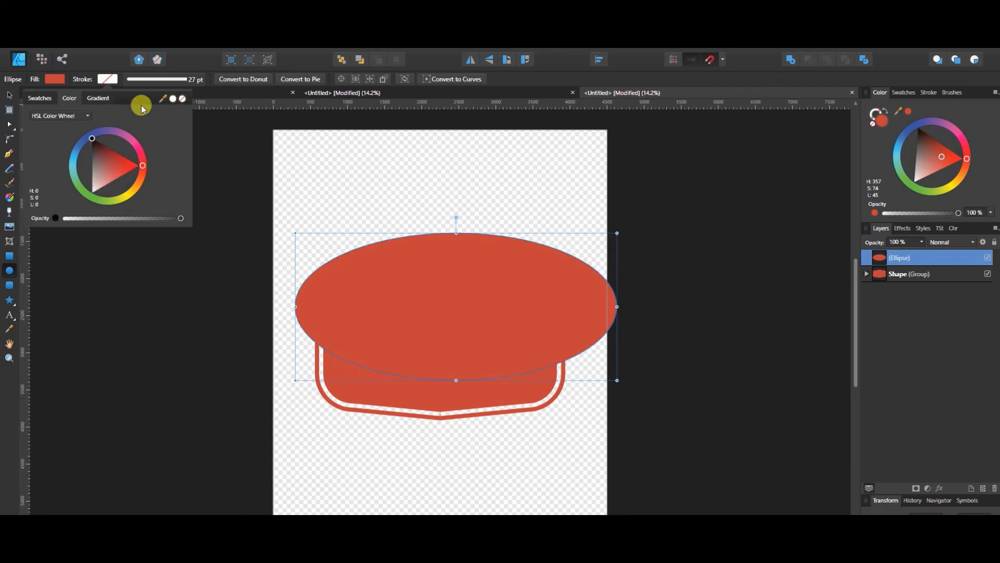
click(109, 79)
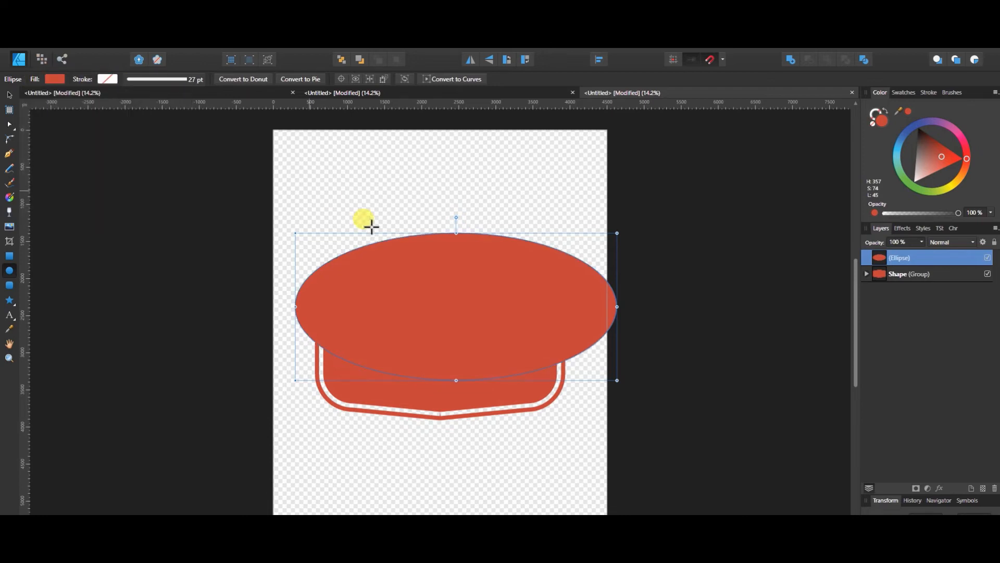
click(9, 94)
drag(476, 297, 462, 266)
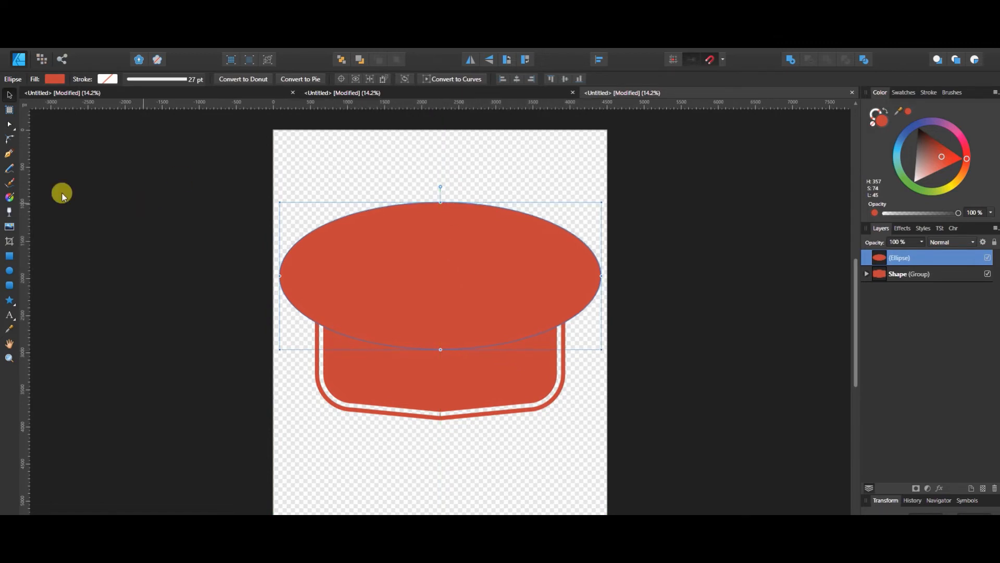
- Start path text on the upper-left edge of the ellipse, using the Deadhead font at 96 pt
click(10, 315)
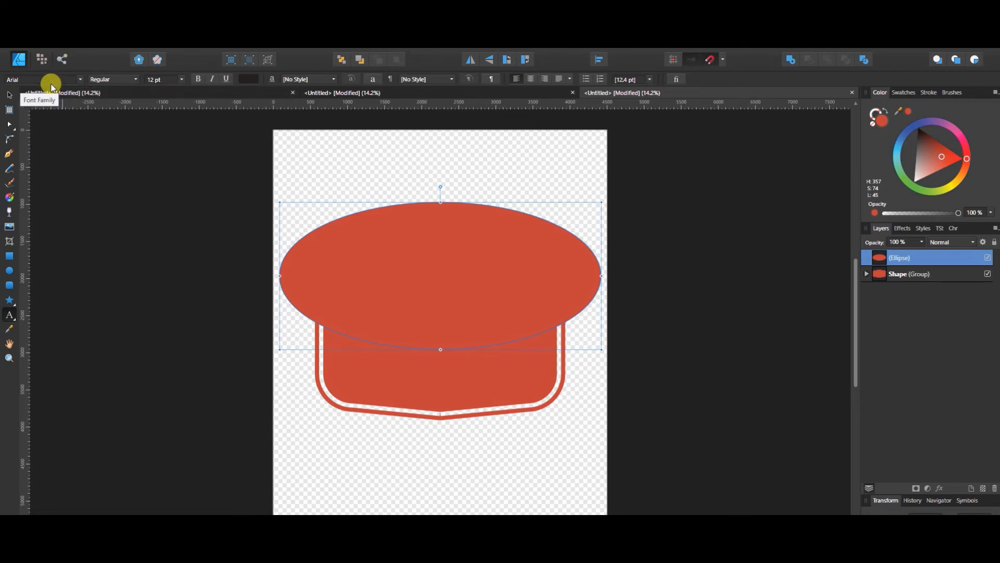
click(52, 80)
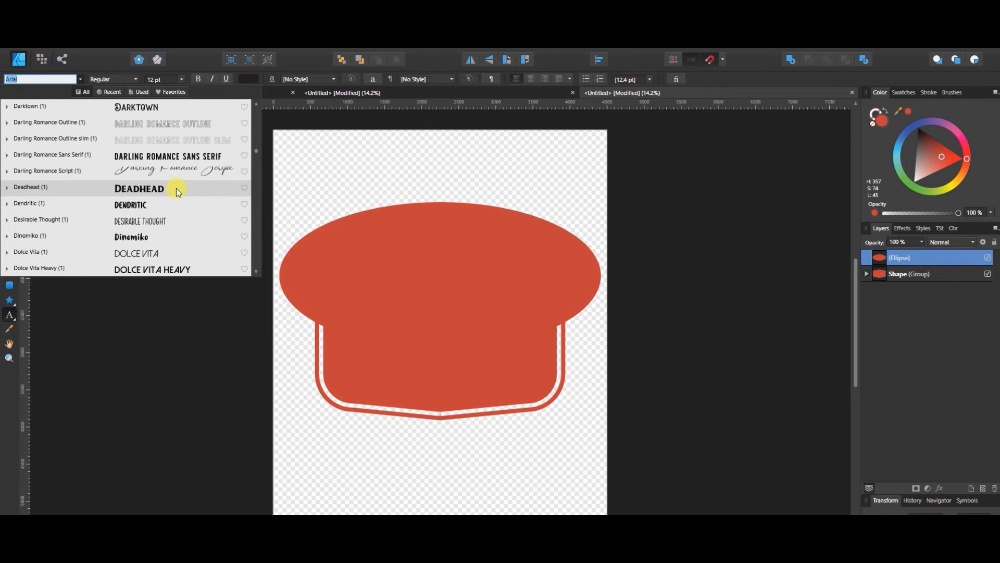
click(177, 191)
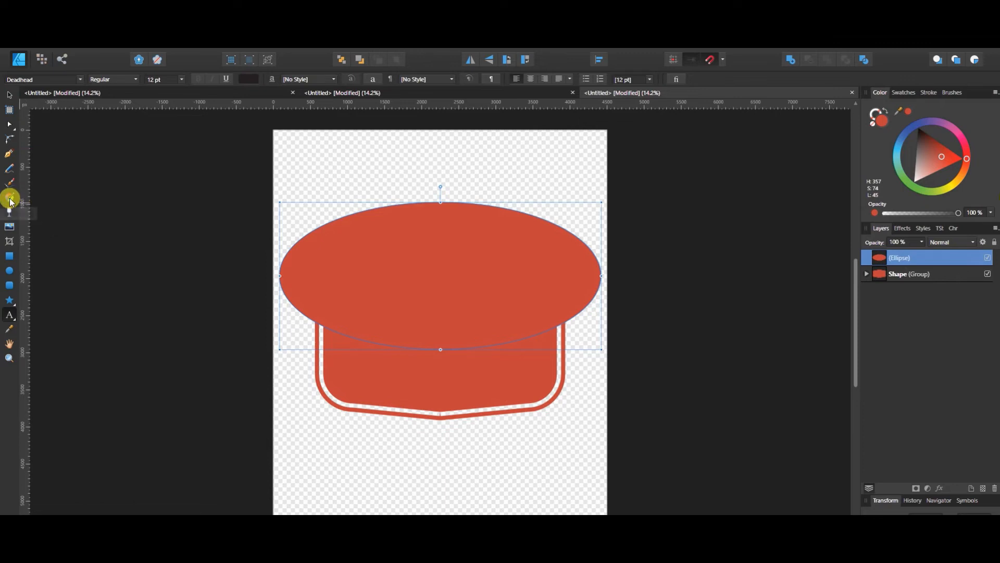
click(181, 79)
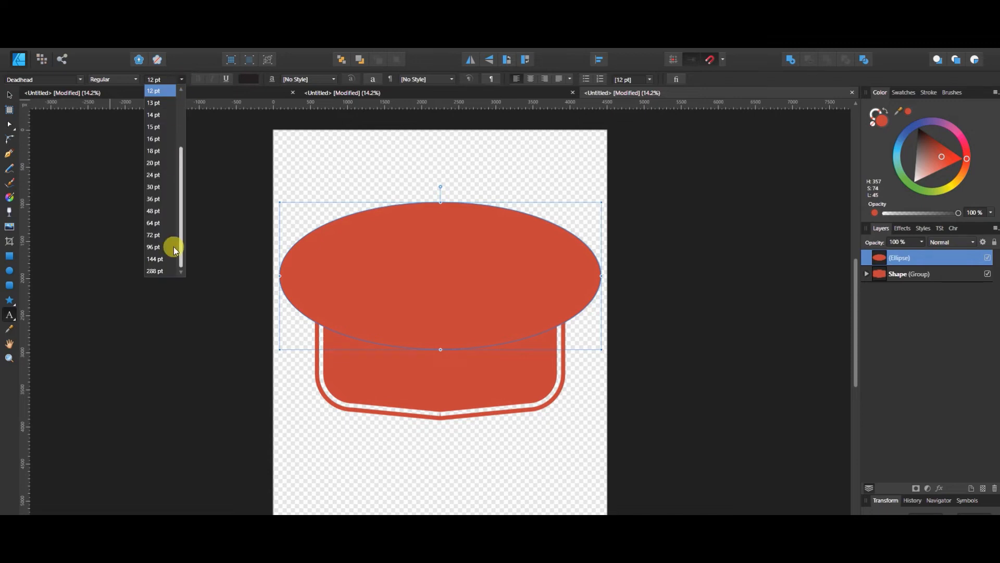
click(156, 246)
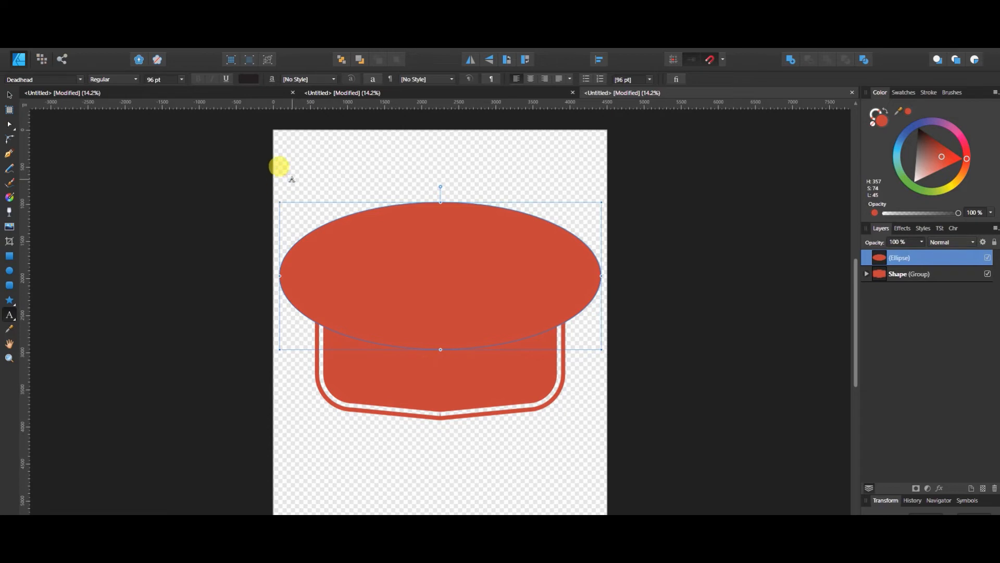
click(293, 241)
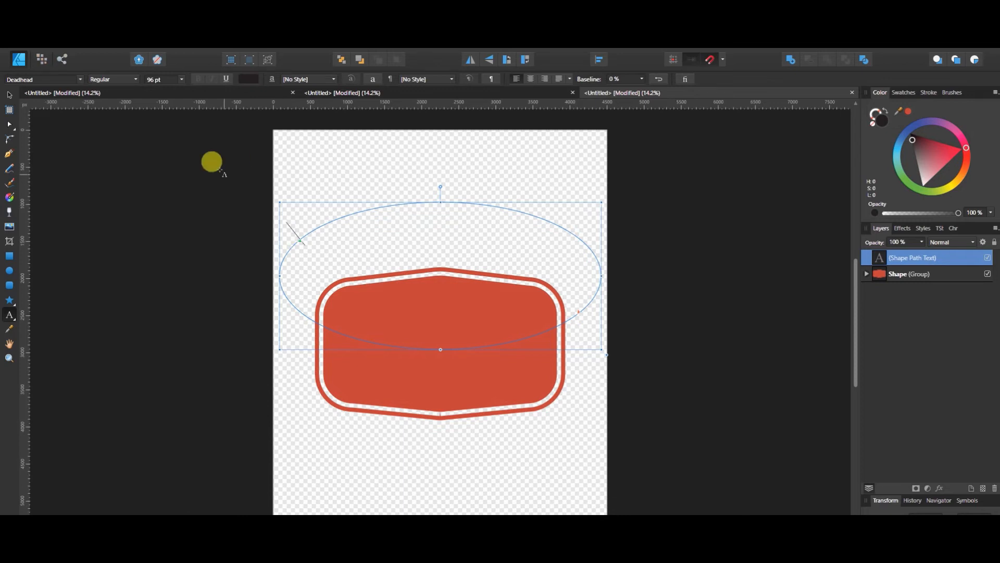
- Enter RETIRED on the ellipse path at 175 pt and slide its start point along the curve to centre the word above the badge
click(182, 81)
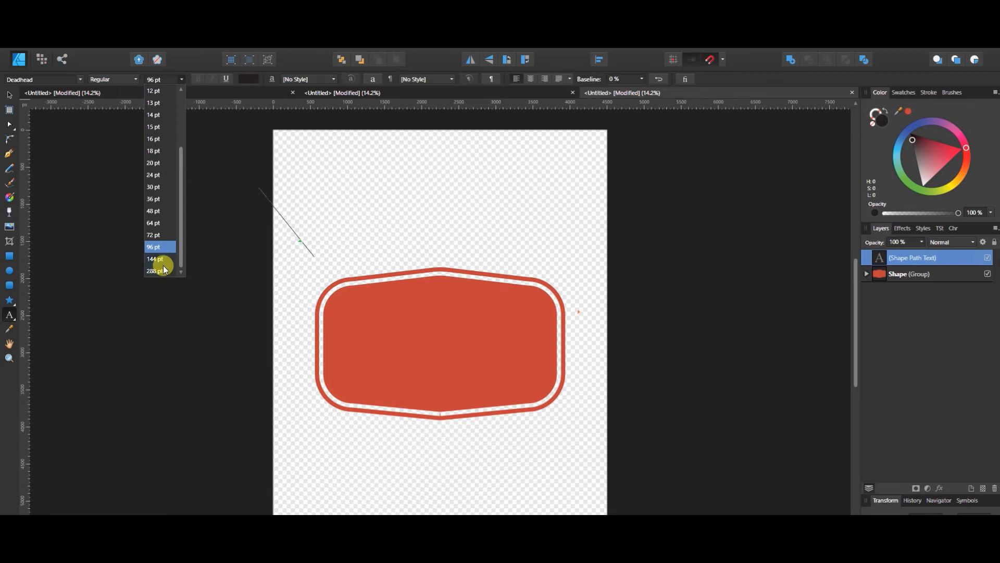
click(163, 263)
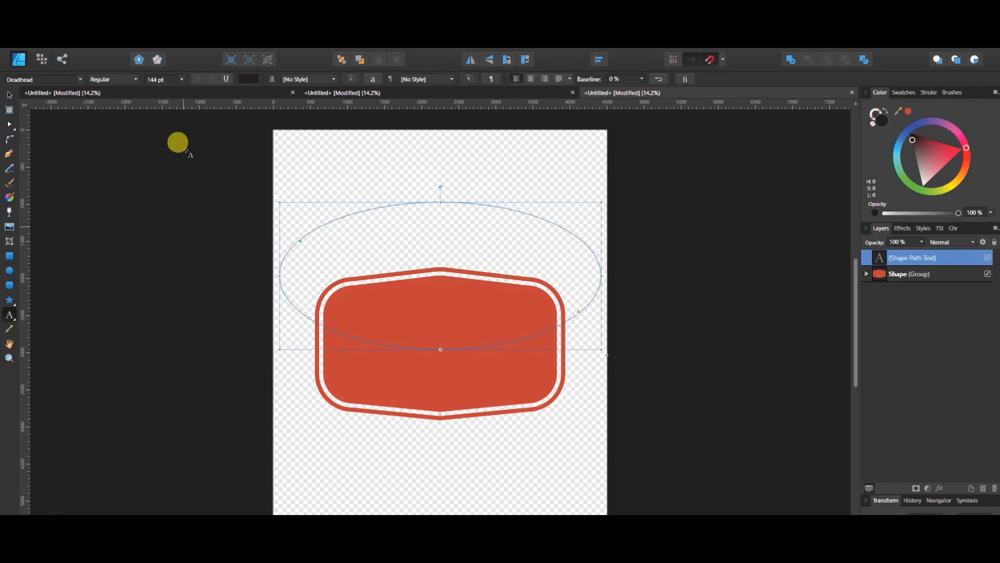
click(155, 79)
text(175)
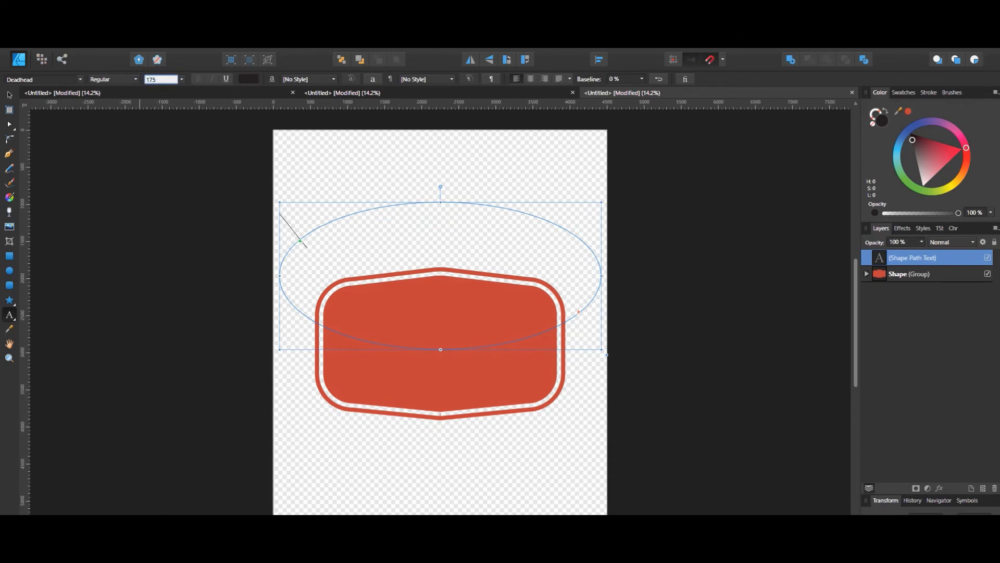
click(155, 81)
text(RETIRED)
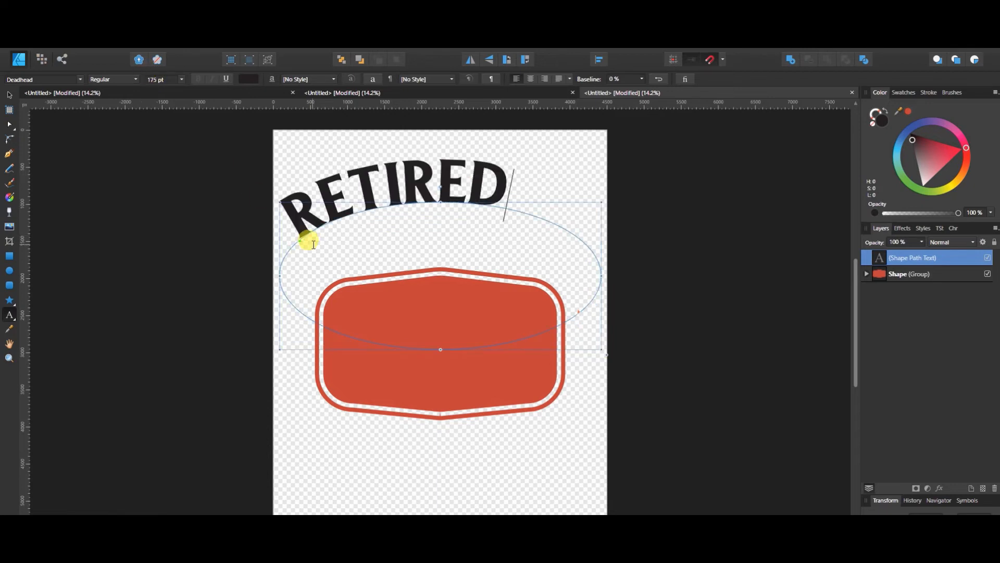
drag(300, 242, 335, 218)
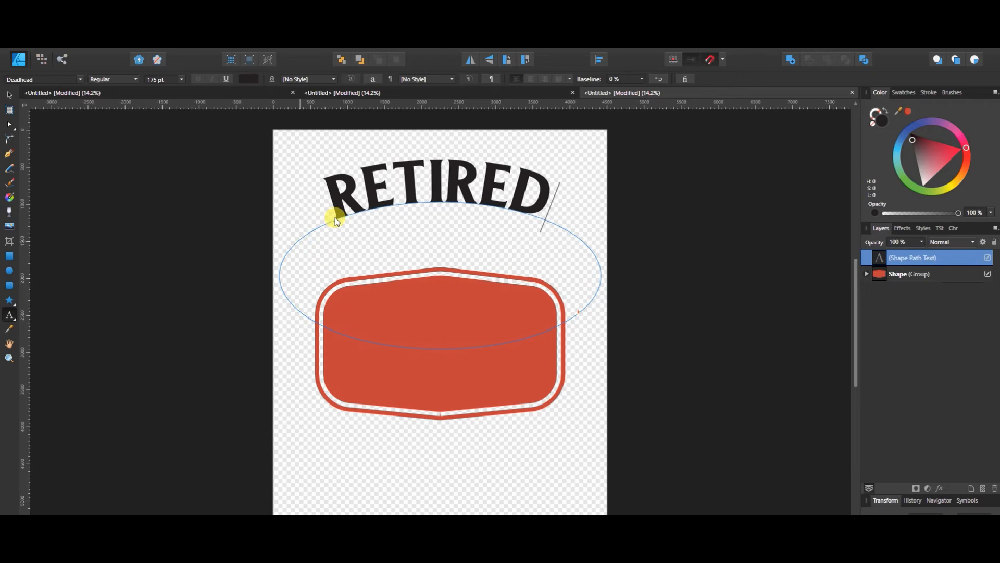
drag(335, 217, 335, 217)
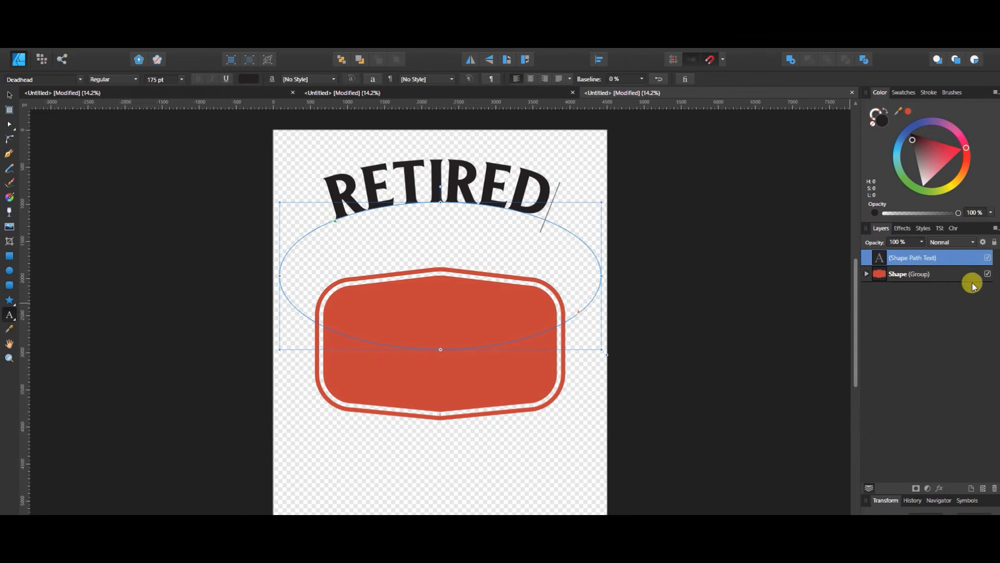
- Try a tracking value of 20 ‰ for RETIRED with only the text cursor placed after the word
click(954, 228)
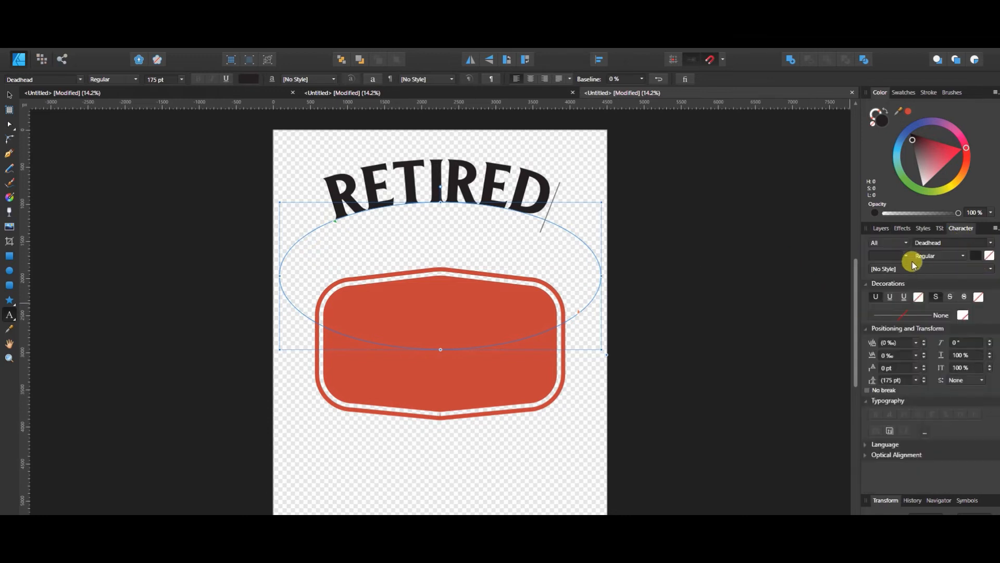
click(916, 356)
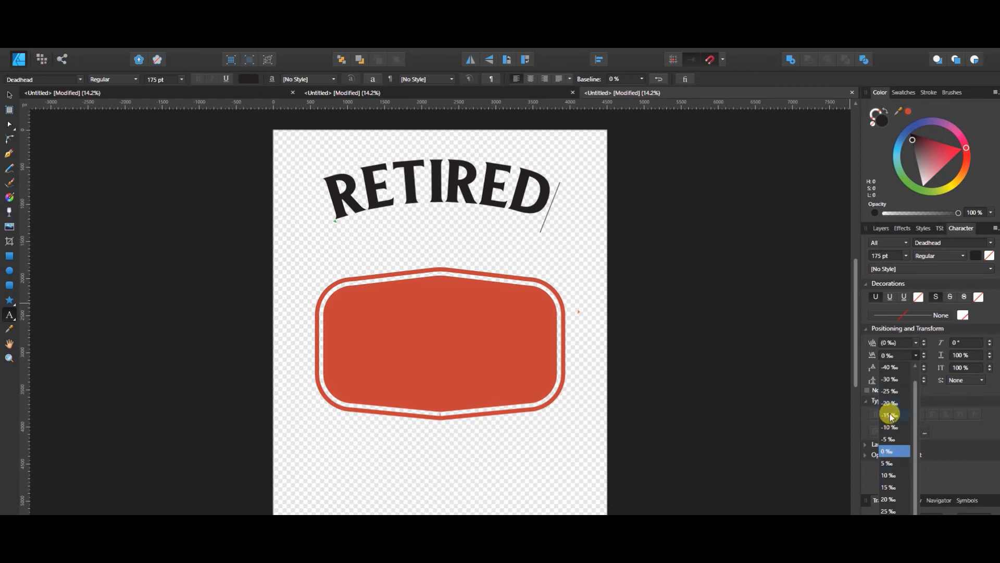
scroll(892, 417, up, 1)
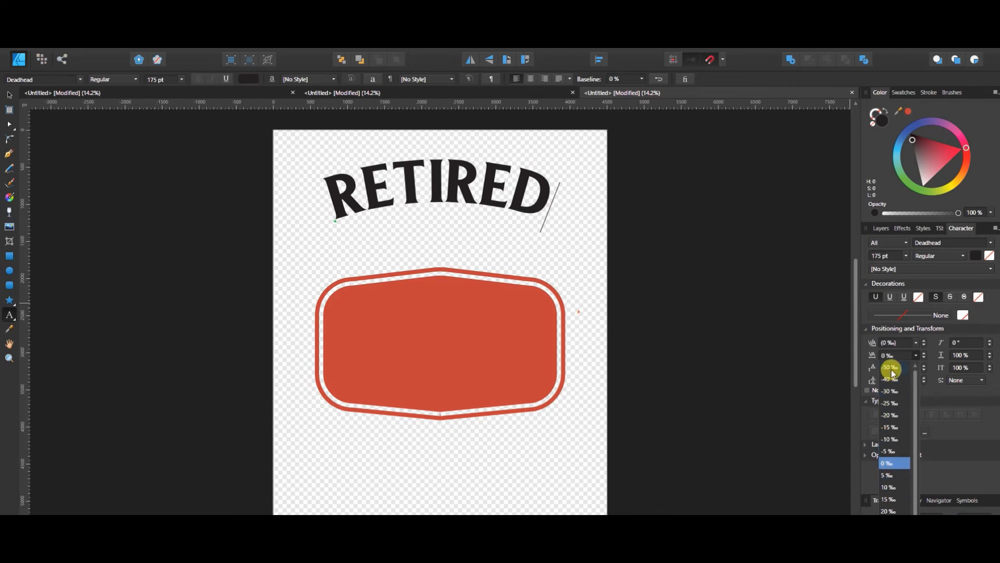
scroll(891, 482, down, 1)
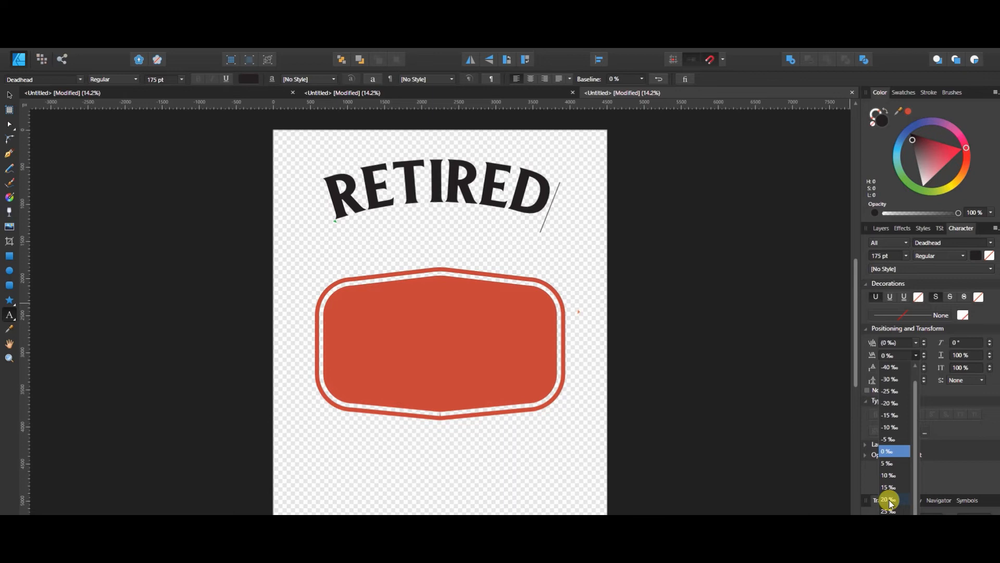
click(888, 499)
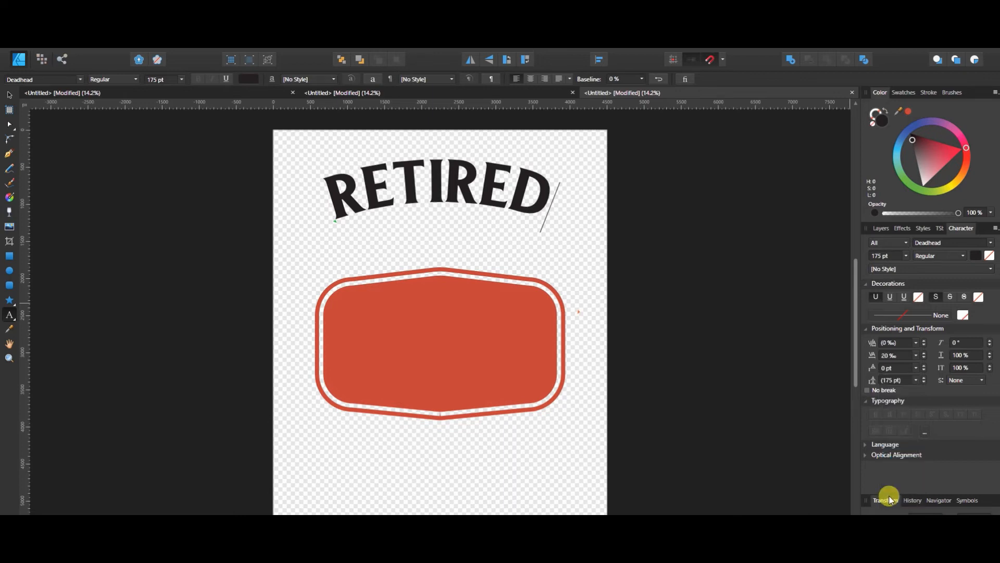
- Select the whole word RETIRED and set its tracking to 50 ‰, and increase it to 80 ‰
double_click(444, 163)
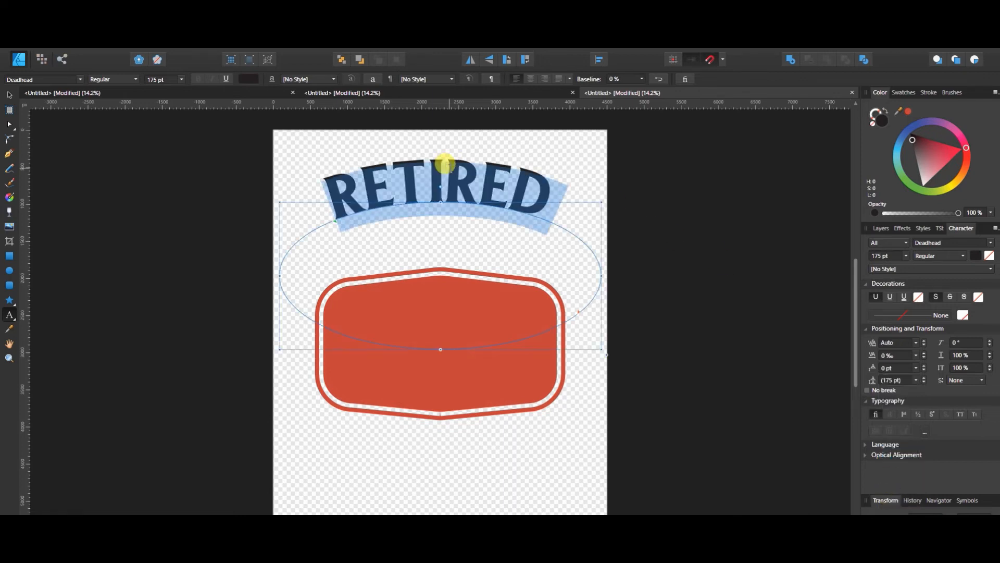
click(917, 359)
click(917, 358)
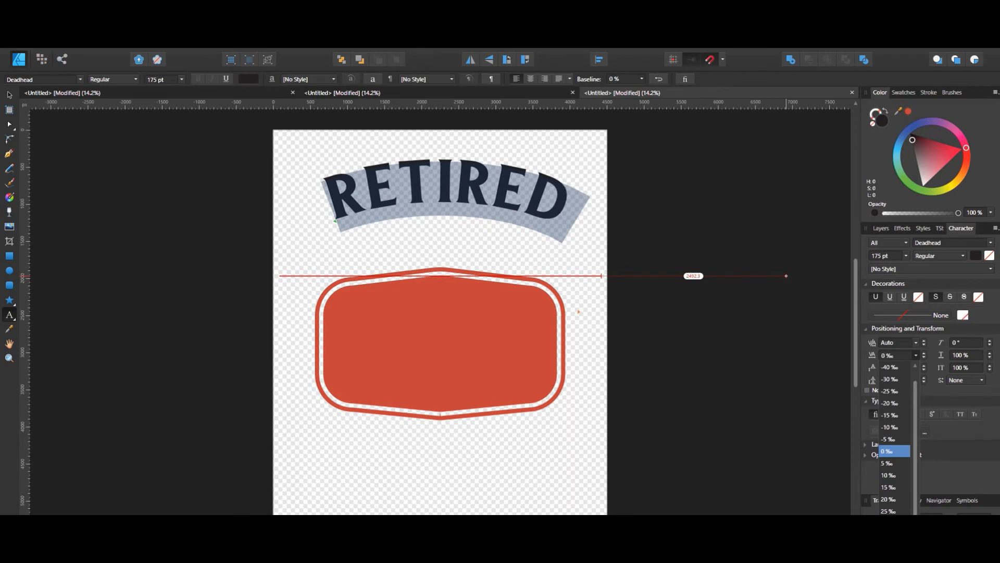
click(890, 547)
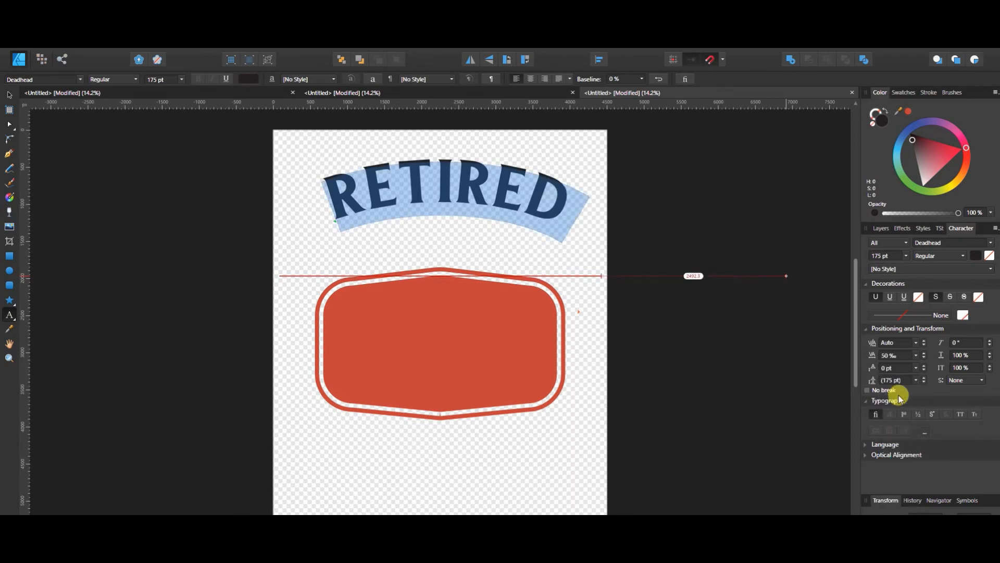
click(892, 355)
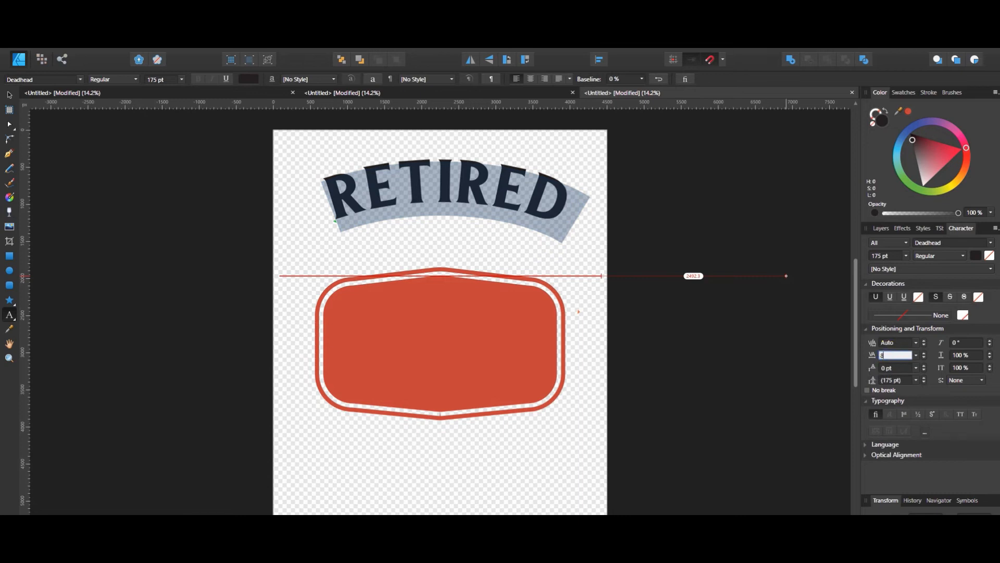
text(80)
key(Return)
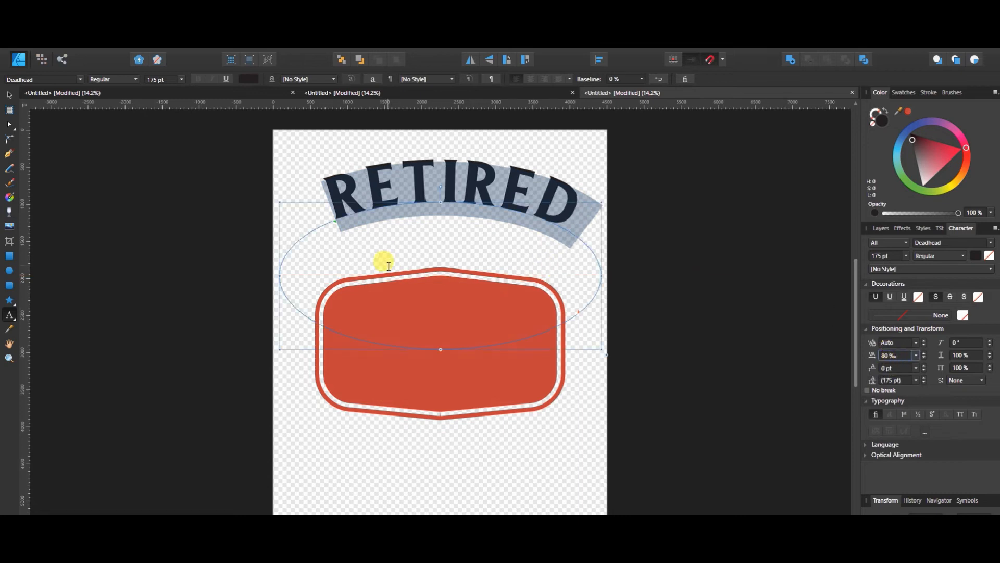
- Slide the start of RETIRED back along the curve to recentre it, and set the word's font size to 200 pt
click(329, 201)
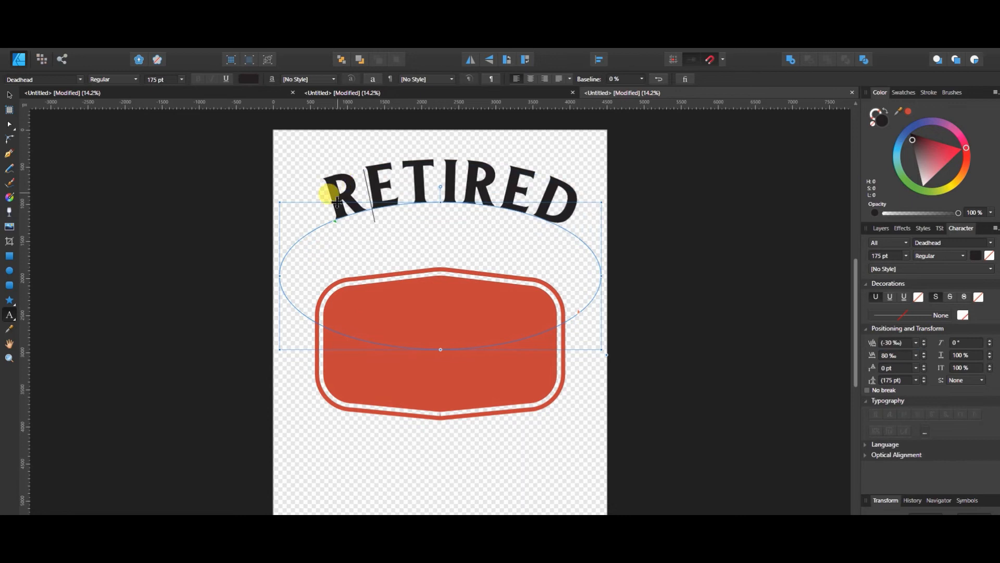
drag(335, 219, 325, 225)
triple_click(335, 186)
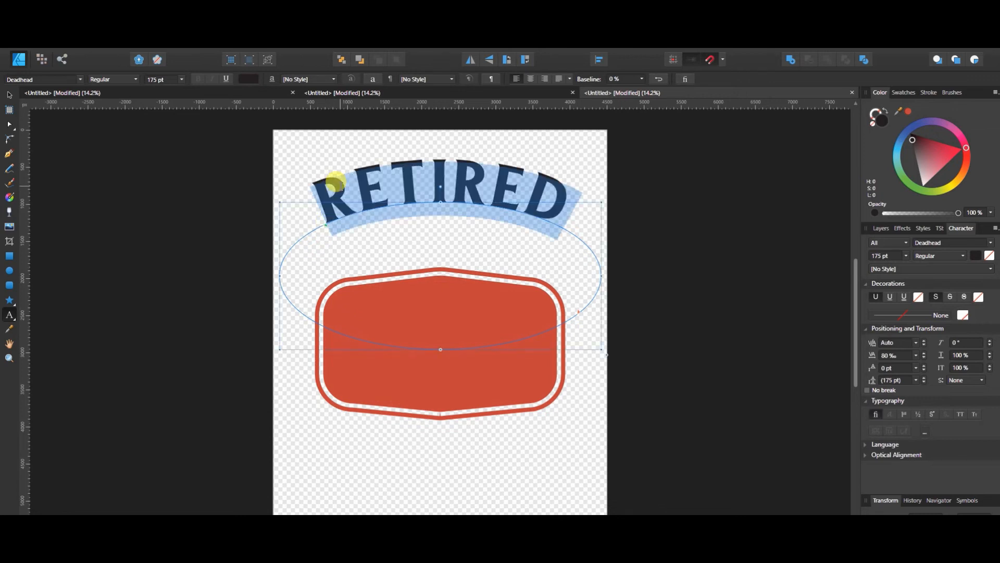
click(164, 78)
text(200)
key(Return)
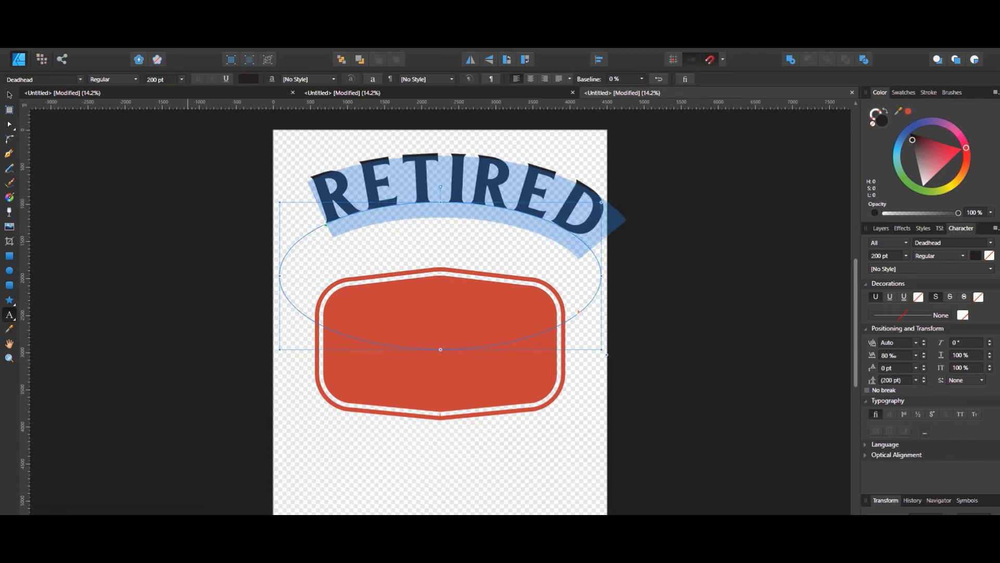
click(10, 94)
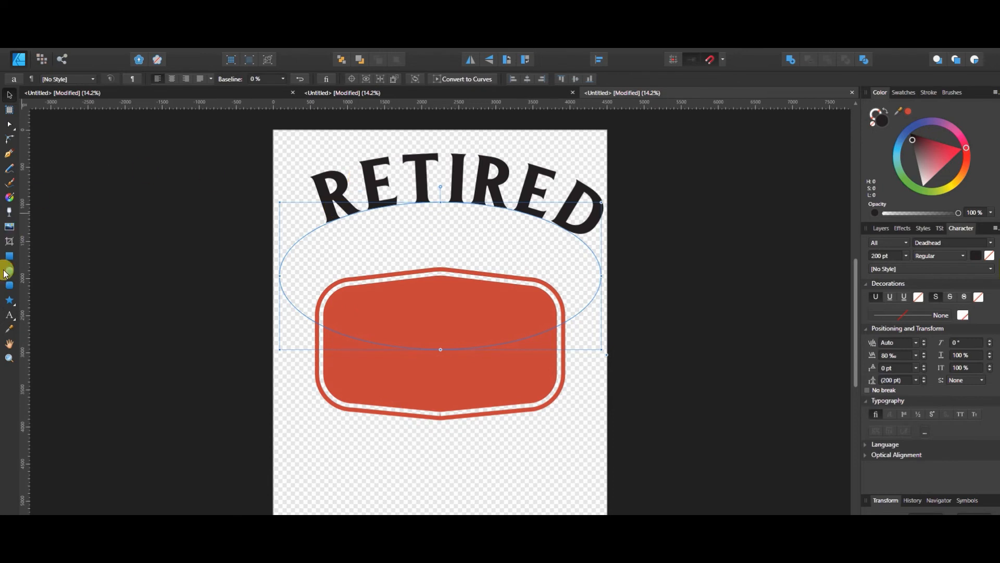
- Slide the start of RETIRED back along the curve to recentre it, and change its font to Leprosy
click(9, 315)
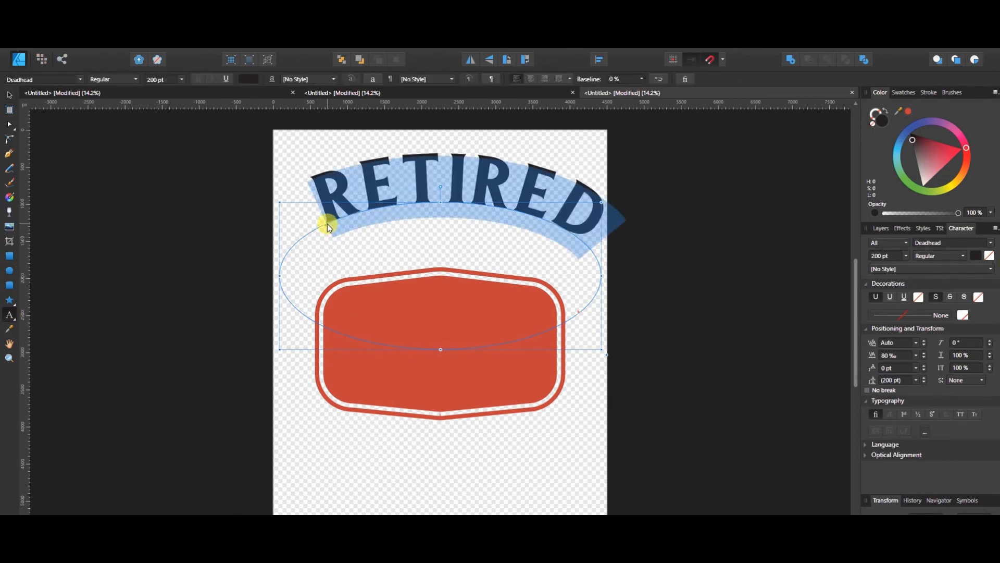
drag(326, 223, 314, 236)
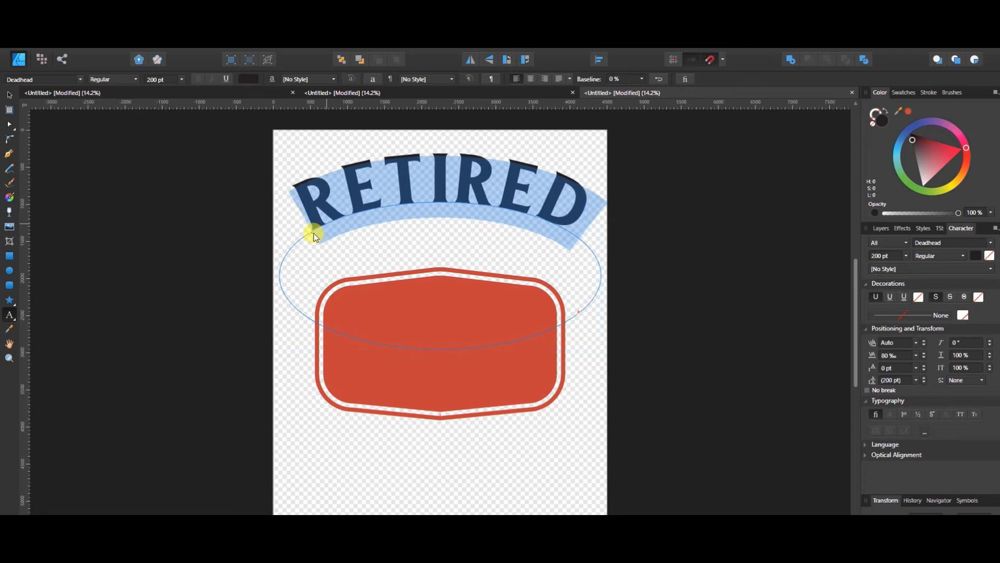
drag(314, 234, 316, 232)
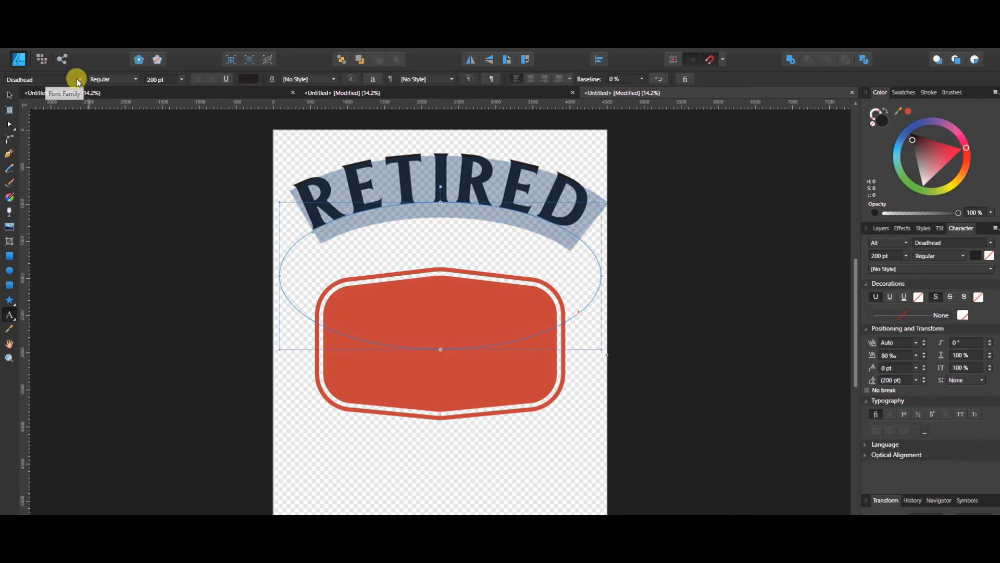
click(71, 78)
scroll(104, 224, down, 10)
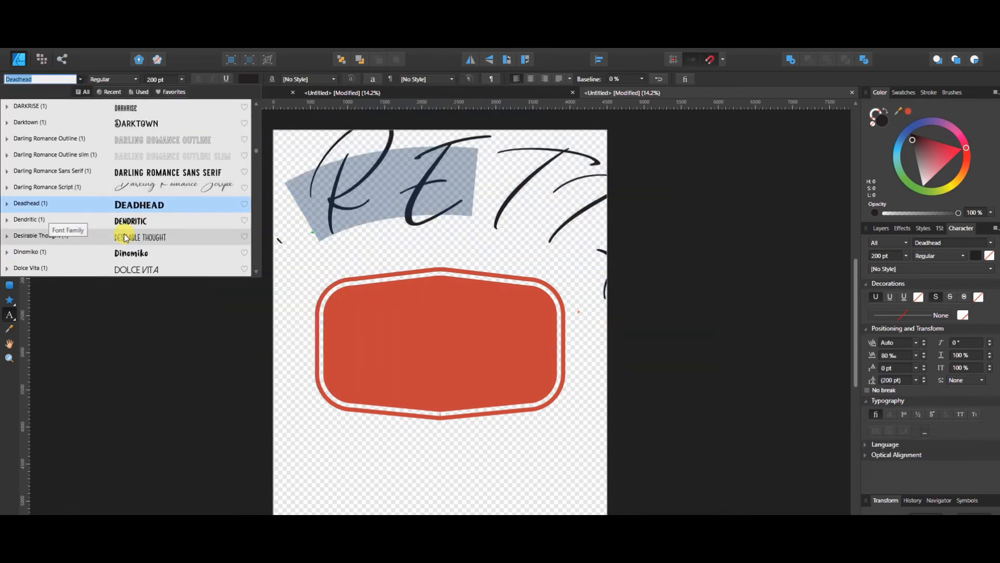
click(155, 191)
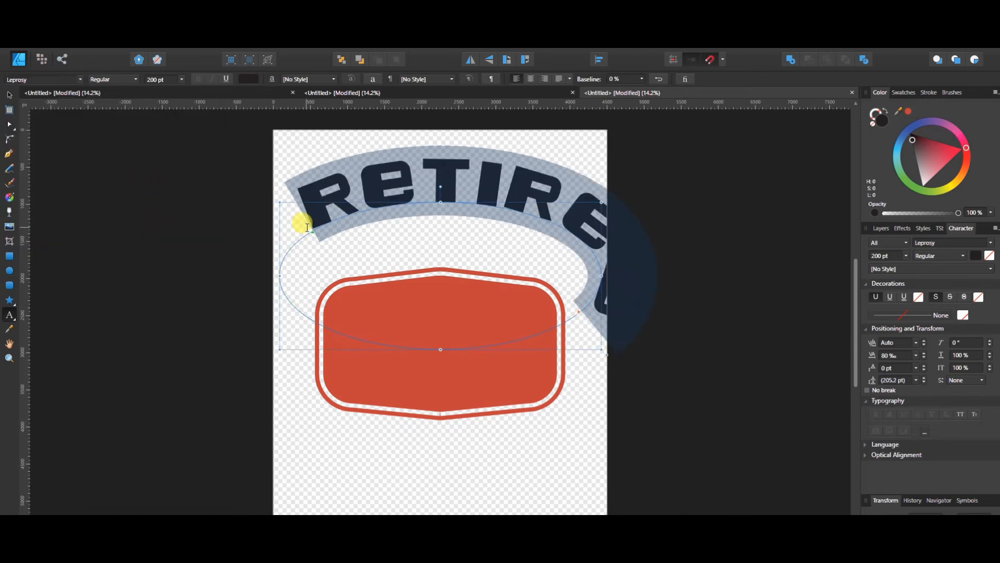
- Slide the start of RETIRED further back along the curve and try font sizes of 175 pt and 150 pt
drag(312, 234, 294, 263)
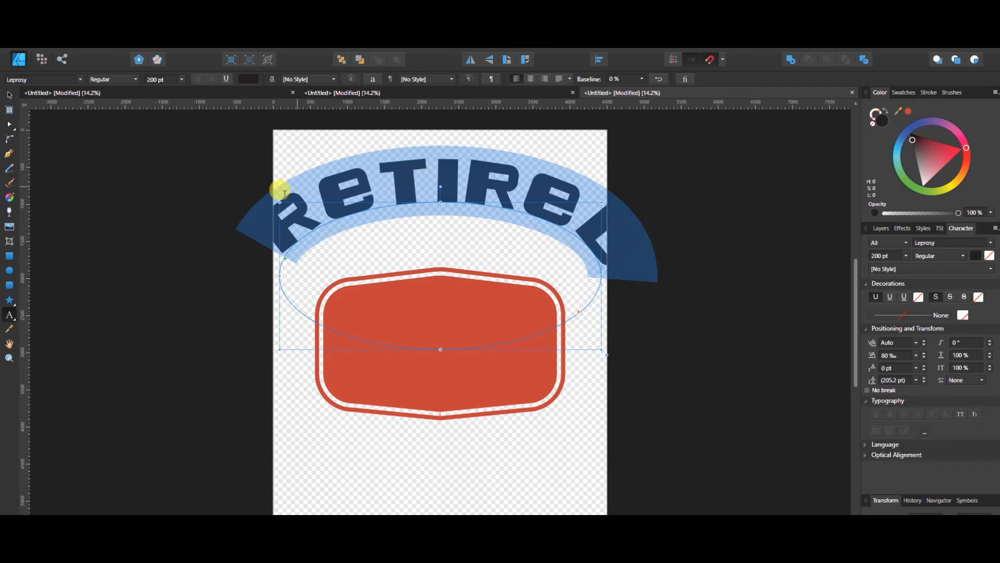
click(159, 80)
text(175)
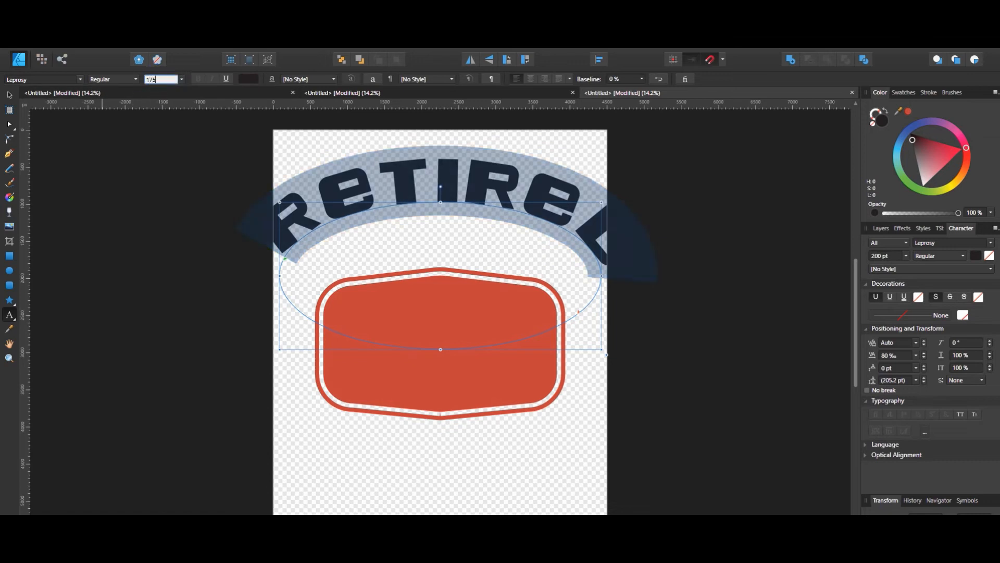
key(Return)
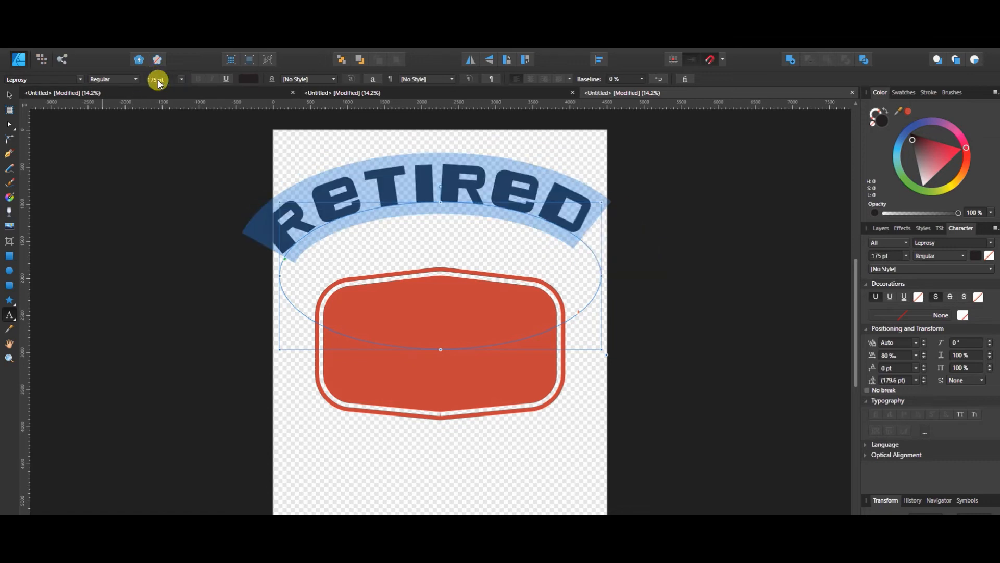
click(157, 80)
text(150)
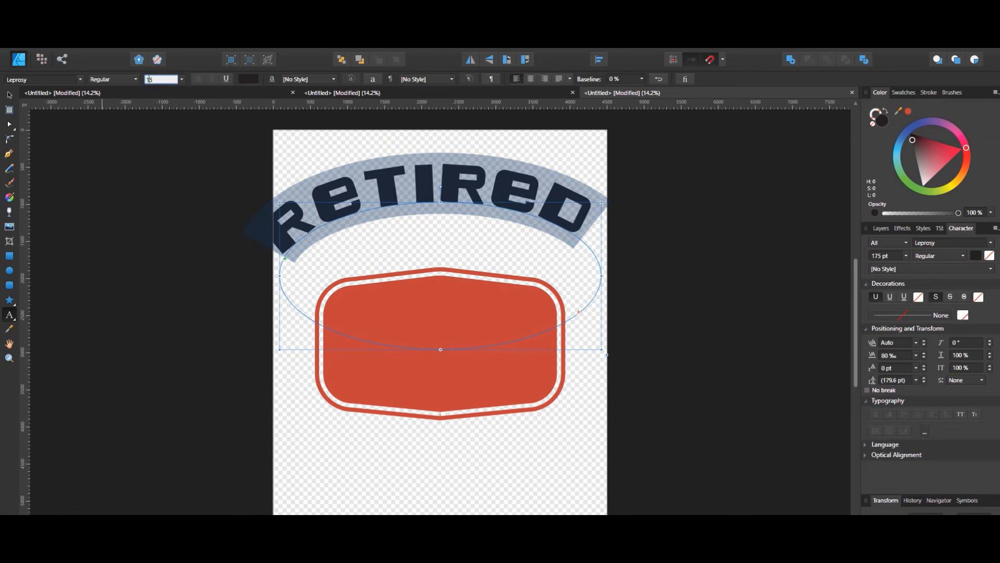
key(Return)
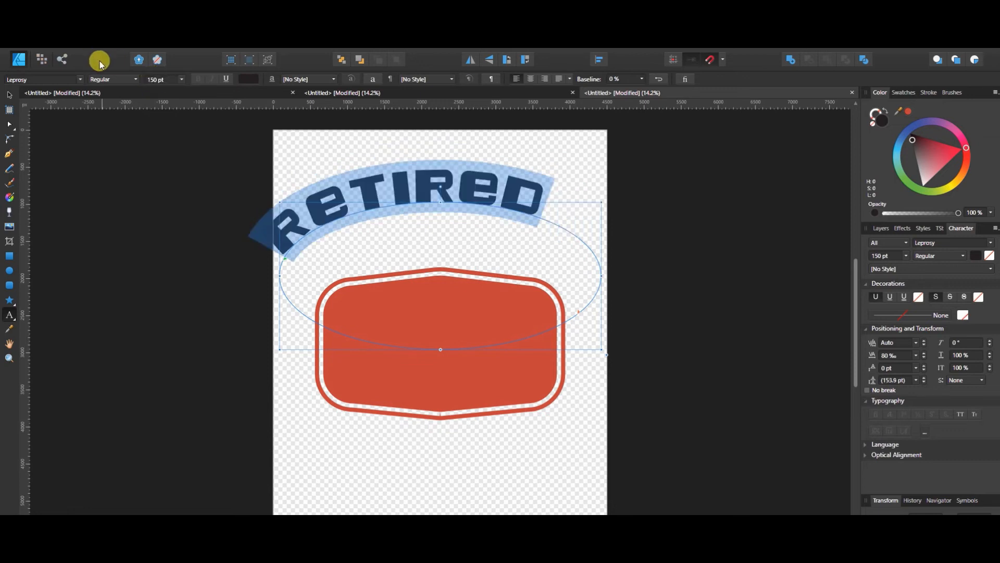
- Set RETIRED to 160 pt and slide its start point along the curve to centre the word above the badge
click(151, 80)
text(160)
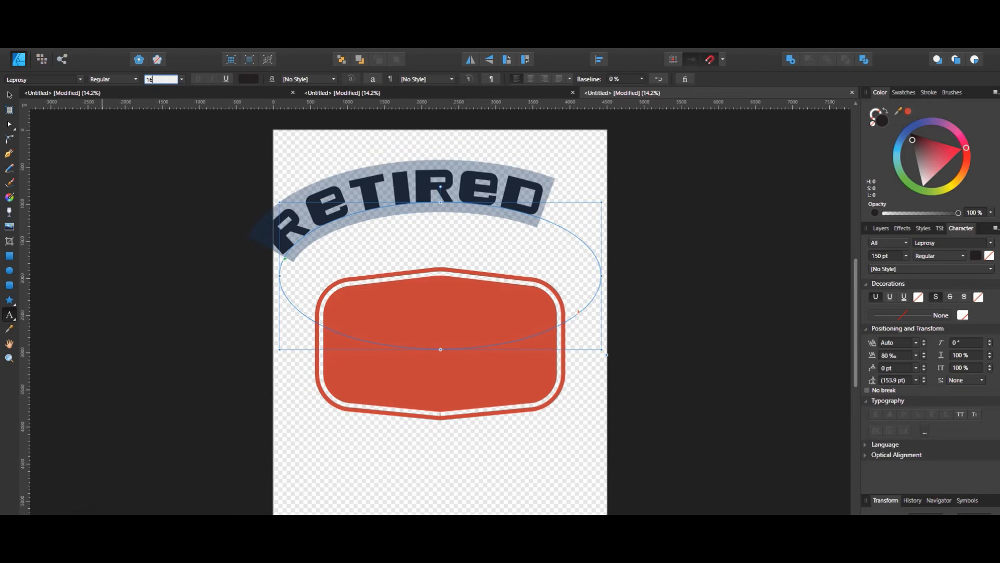
key(Return)
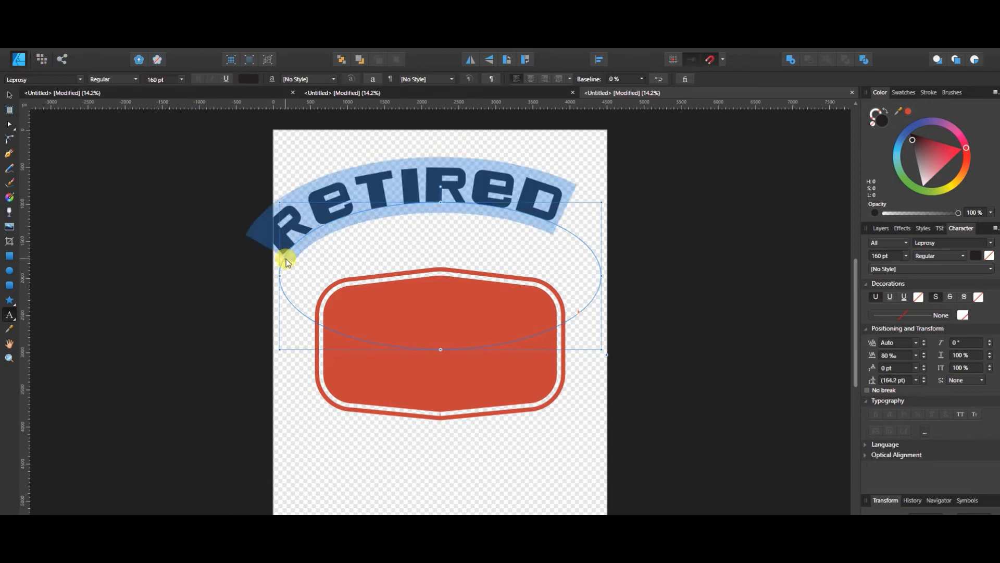
drag(287, 262, 305, 242)
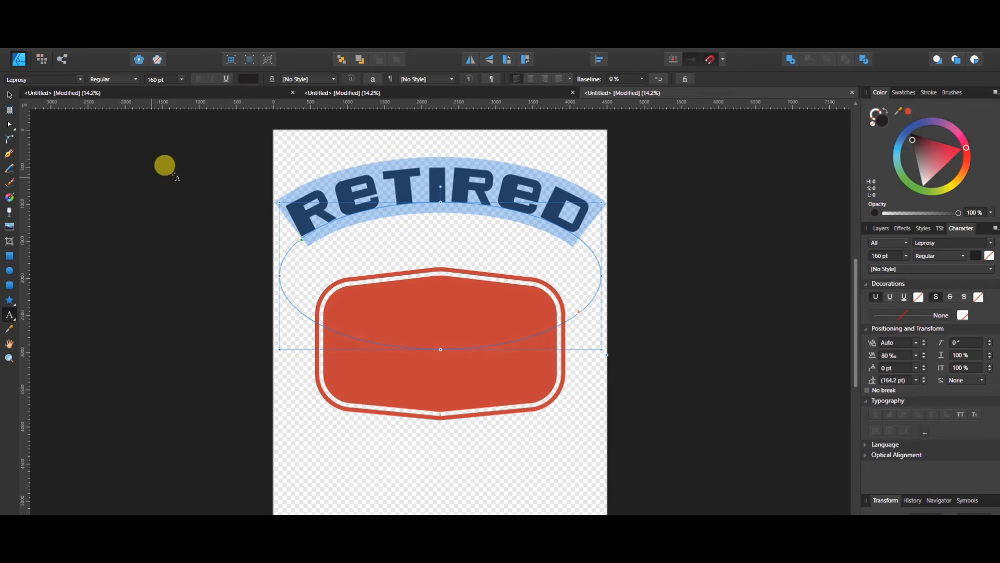
- Move the curved RETIRED text up near the canvas's upper edge, and raise the red badge group closer beneath it
click(10, 97)
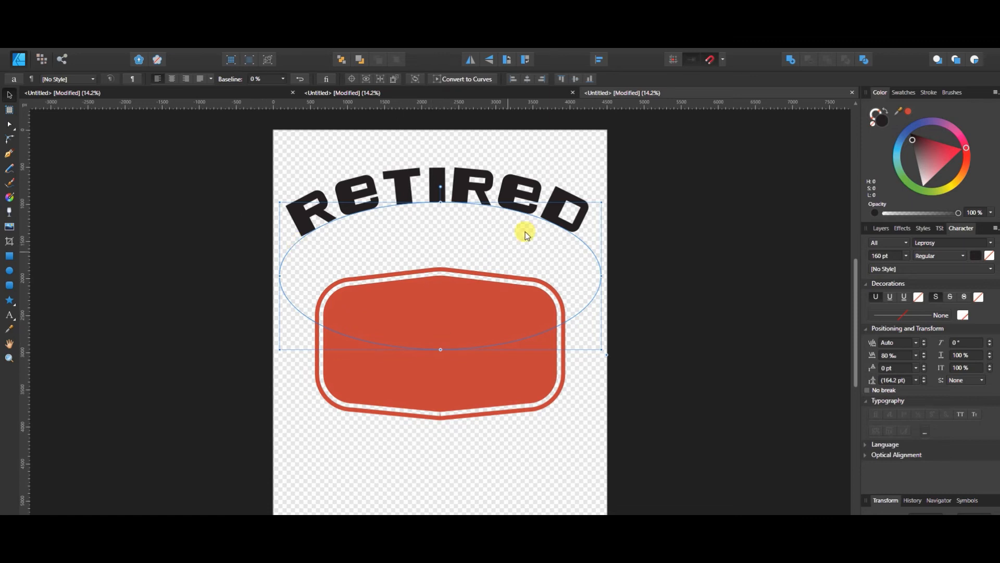
drag(480, 196, 479, 168)
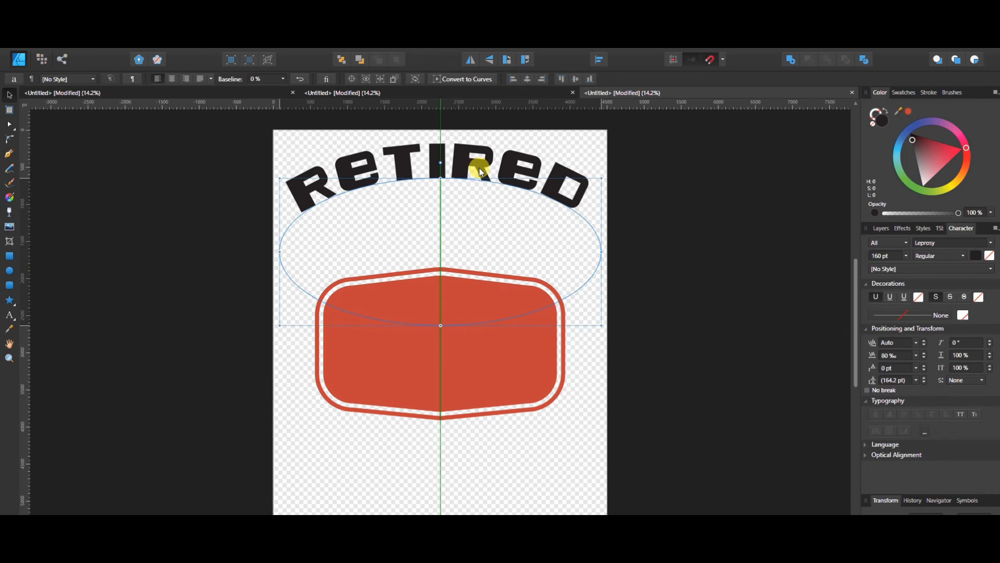
click(467, 353)
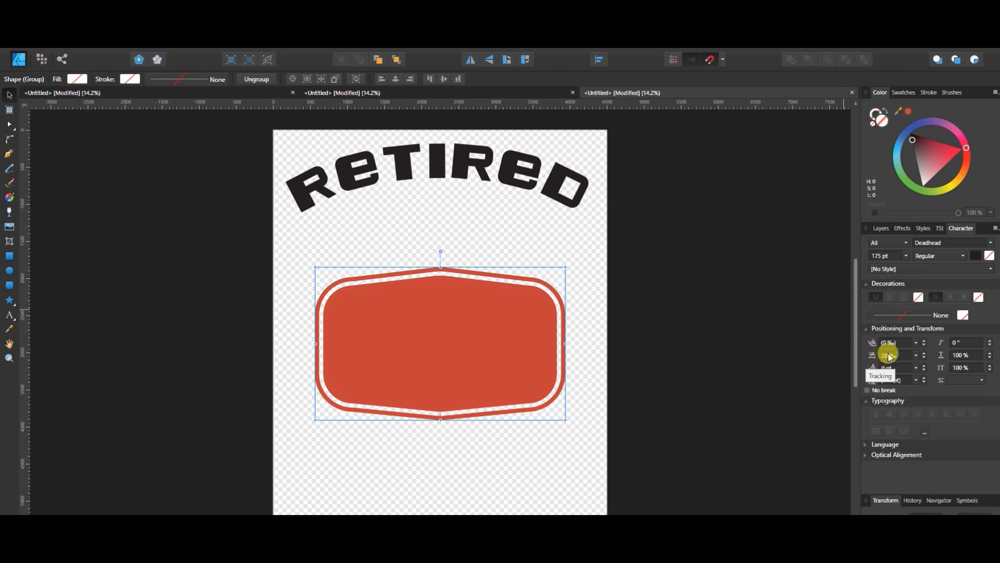
click(881, 228)
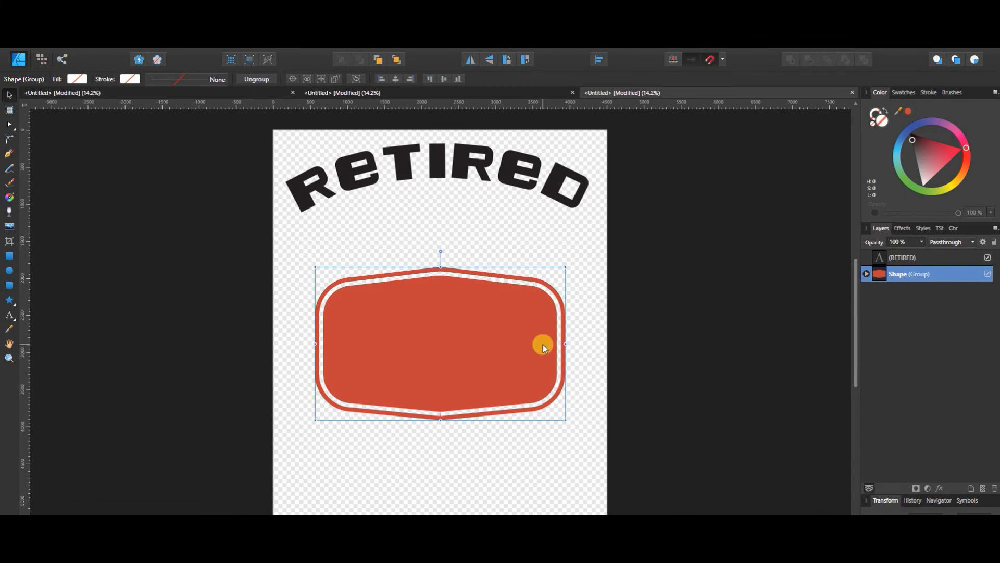
drag(436, 332, 433, 306)
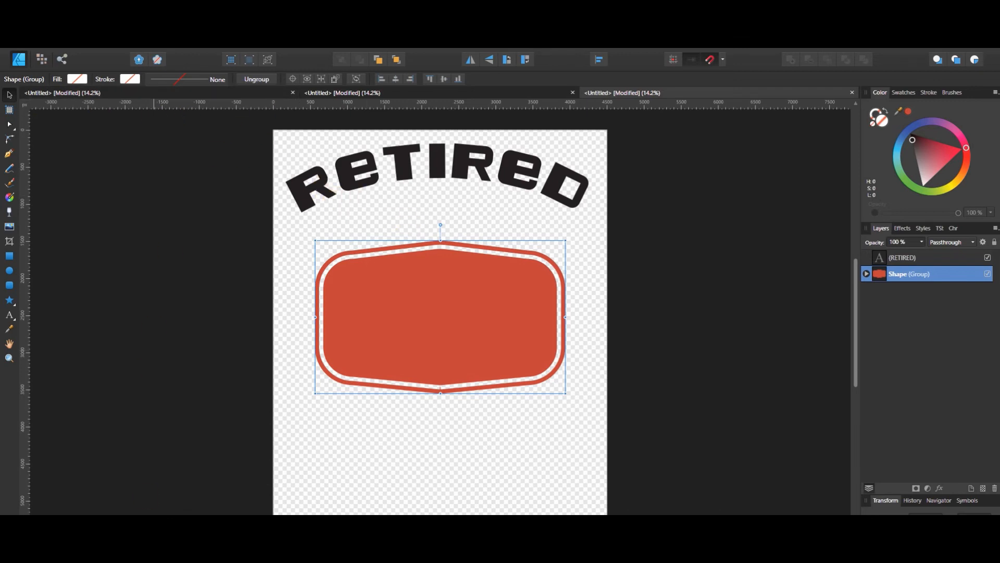
- Add the art text 2020 inside the red badge in the Leprosy font at 175 pt
click(141, 508)
click(9, 314)
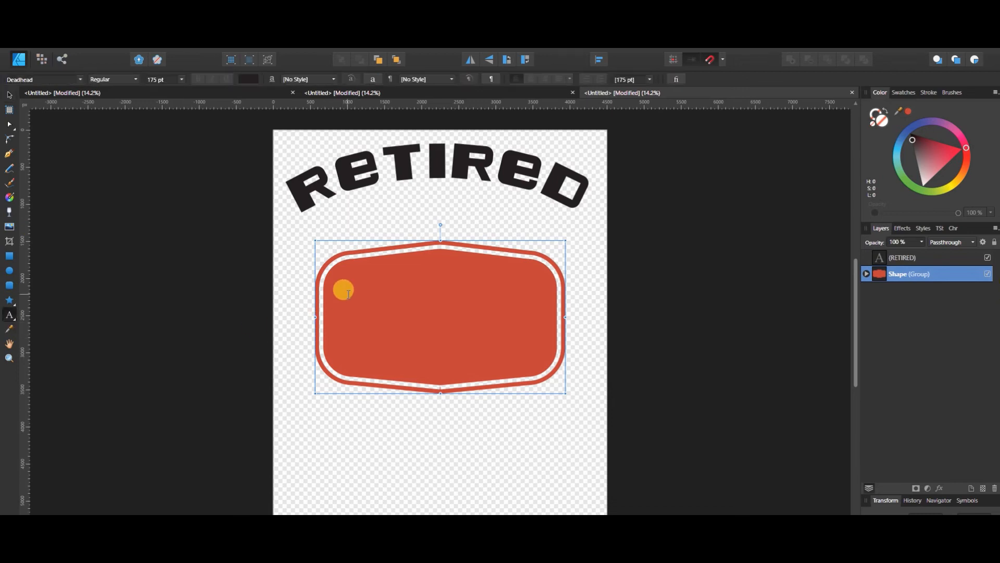
click(335, 316)
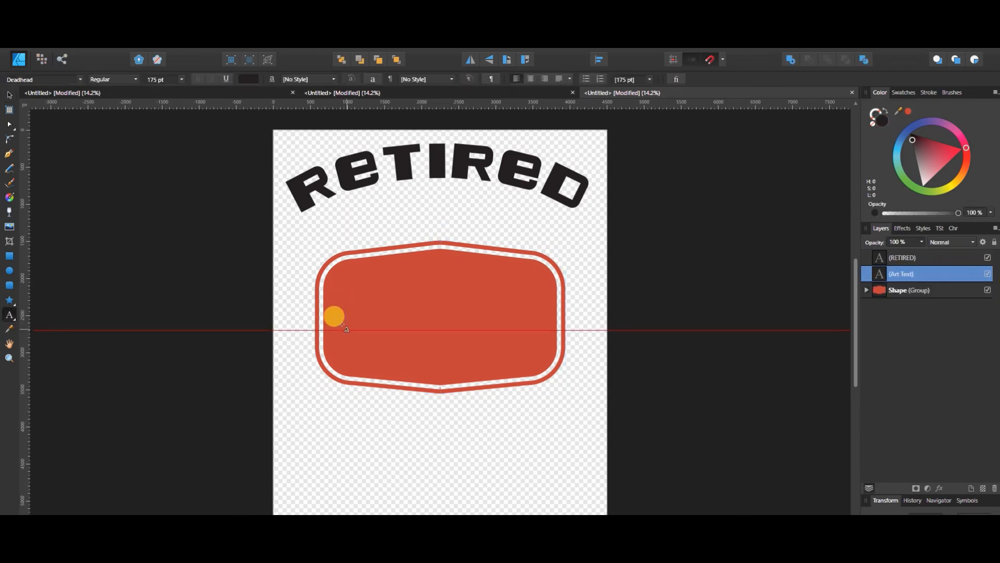
click(67, 82)
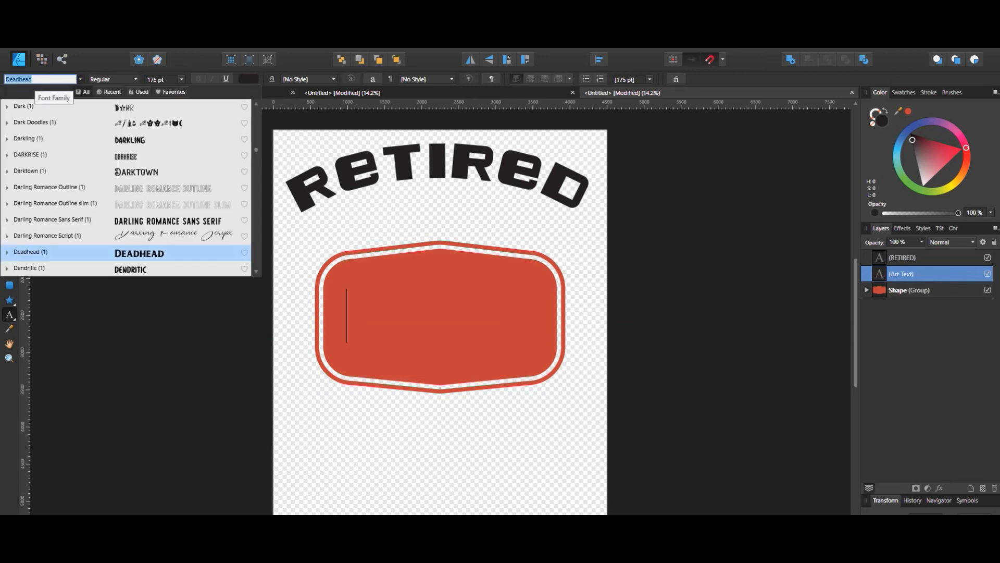
text(LEP)
click(125, 138)
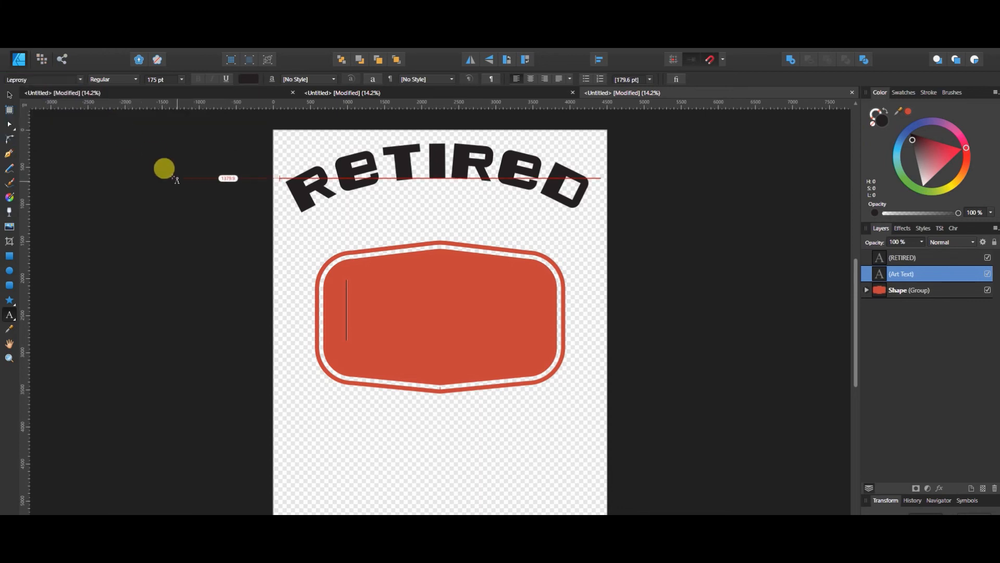
text(2020)
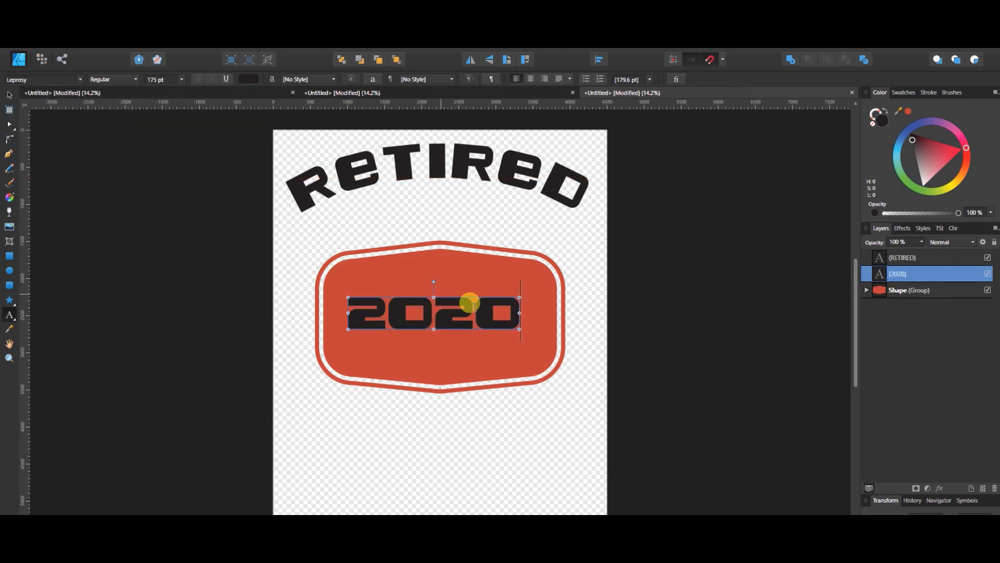
- Enlarge and centre 2020 across the width of the red badge, and stretch it vertically to about 326 pt
drag(519, 297, 568, 283)
drag(425, 333, 405, 340)
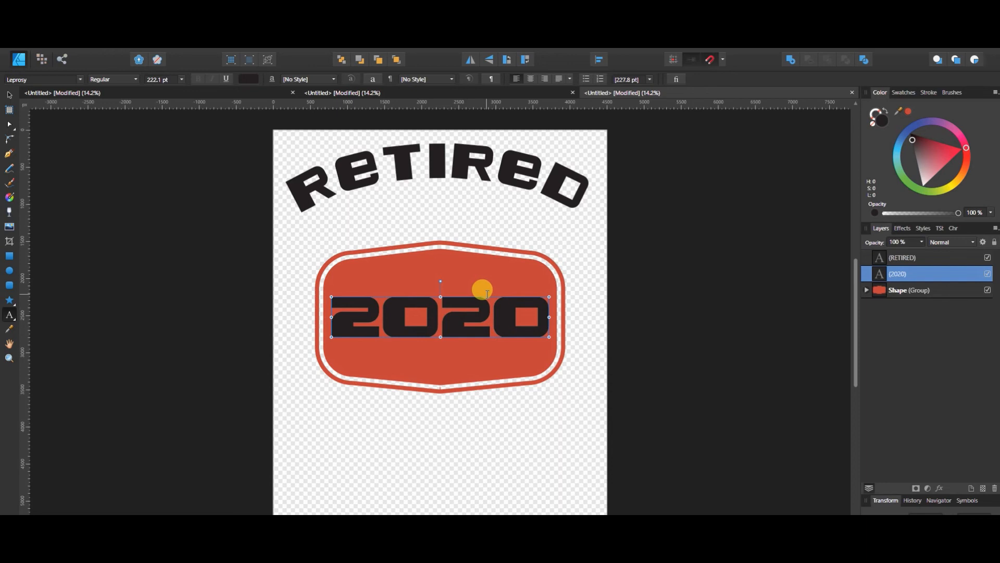
click(441, 297)
drag(444, 298, 444, 288)
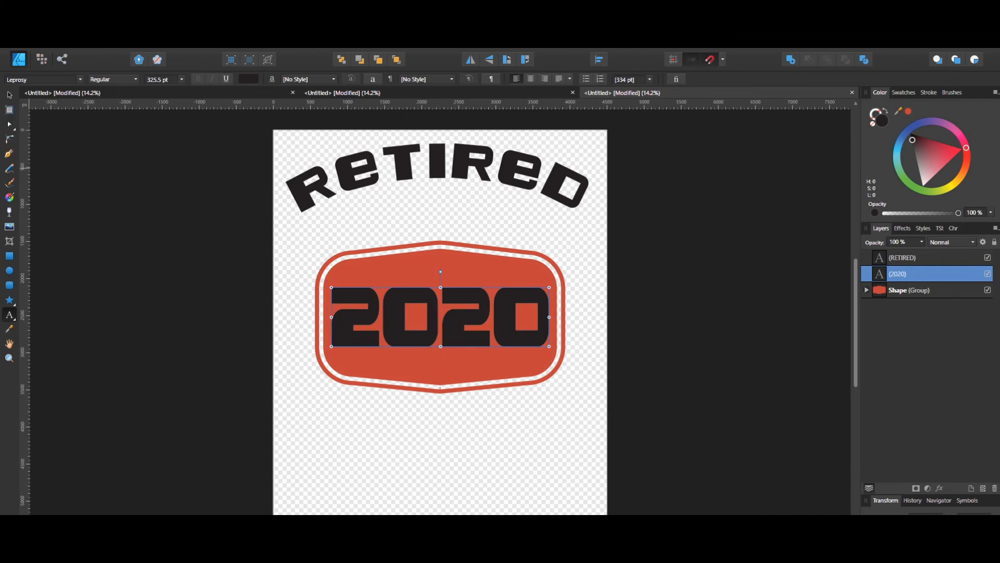
click(10, 96)
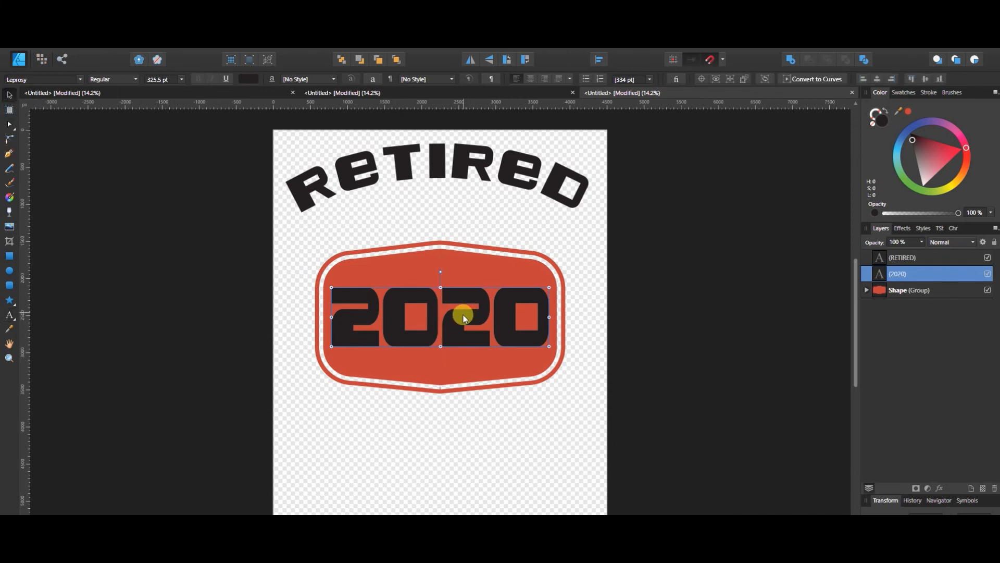
drag(463, 315, 463, 315)
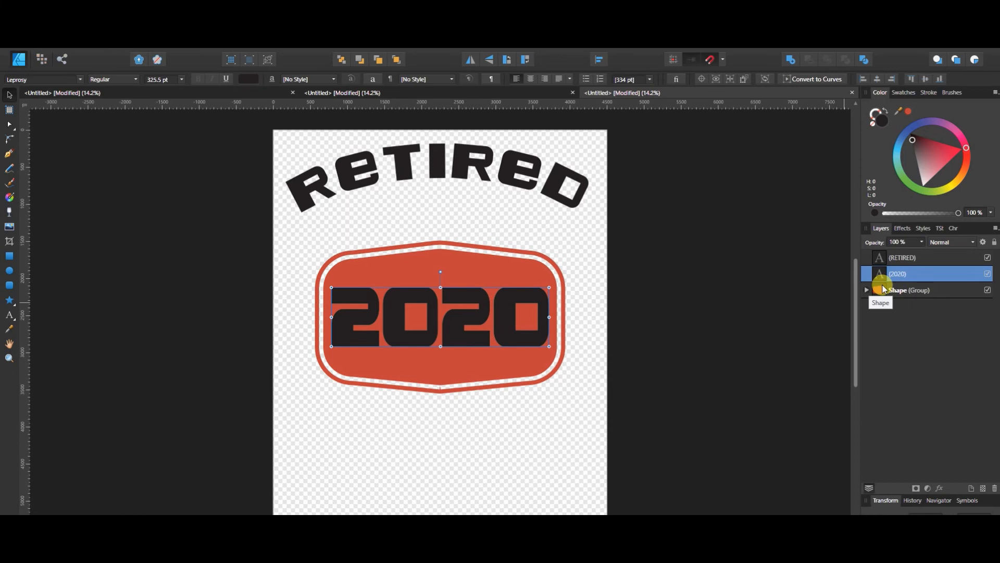
- Subtract the 2020 text from the solid inner curve of the badge's Shape group to cut out the numerals
shift+click(921, 290)
drag(917, 288, 894, 280)
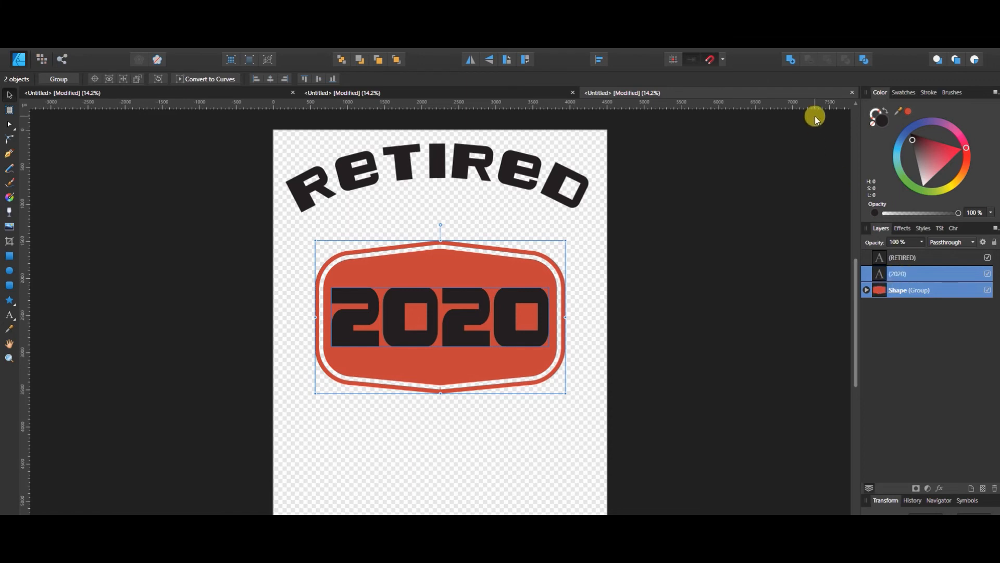
click(891, 290)
click(866, 290)
click(911, 276)
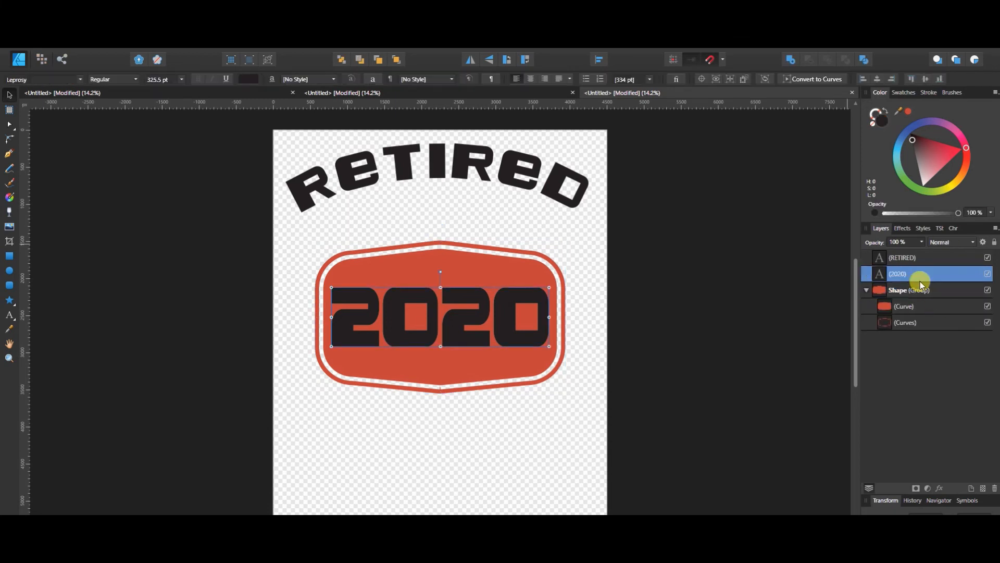
ctrl+click(915, 311)
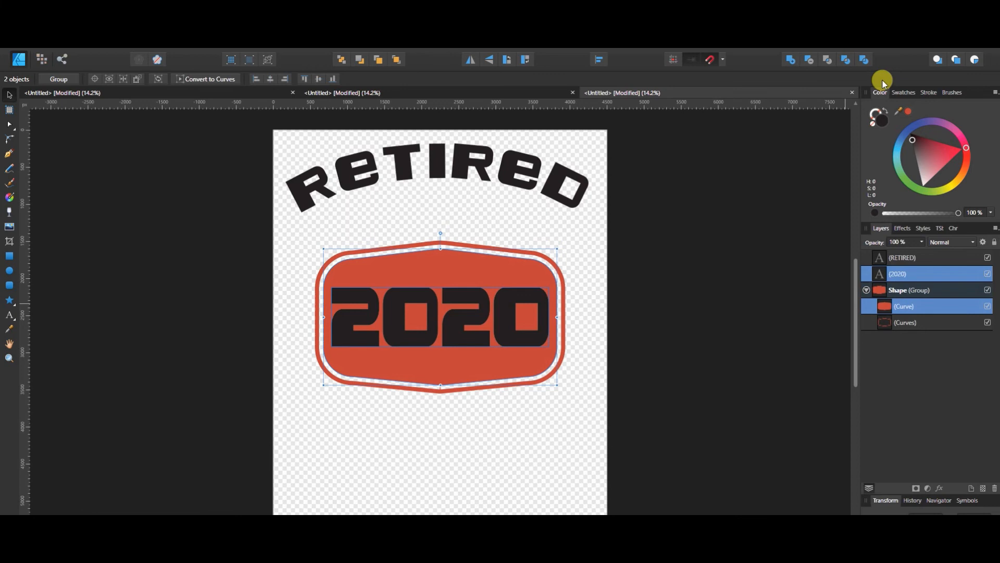
click(807, 61)
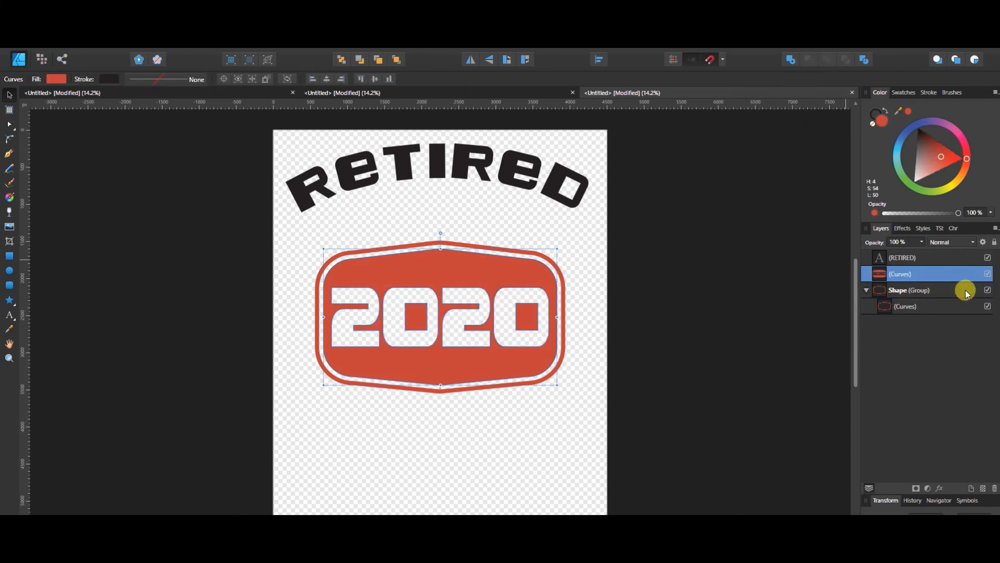
- Group the cut-out 2020 curves with the outer badge outline's Shape group, and name the new group Shape
click(866, 290)
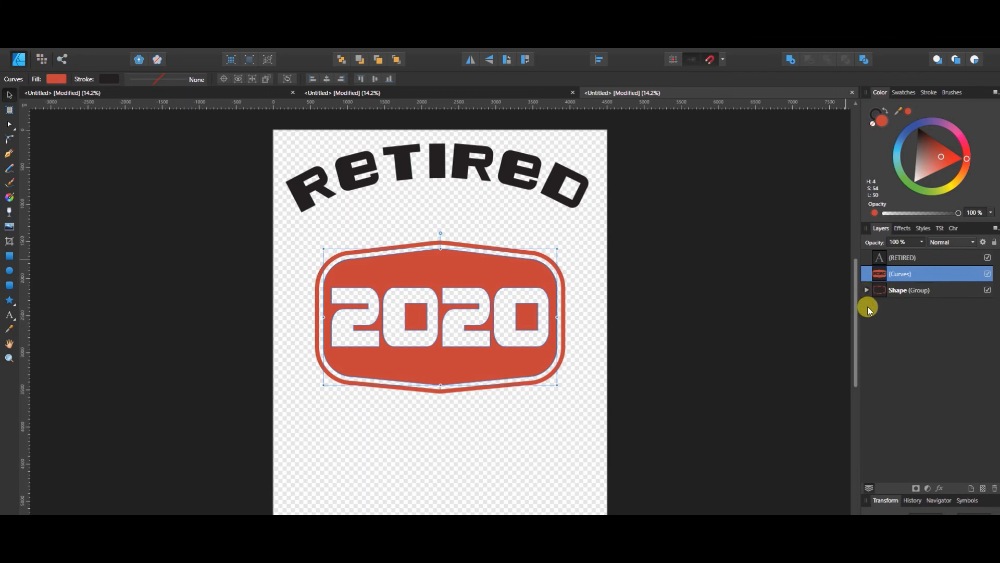
shift+click(918, 298)
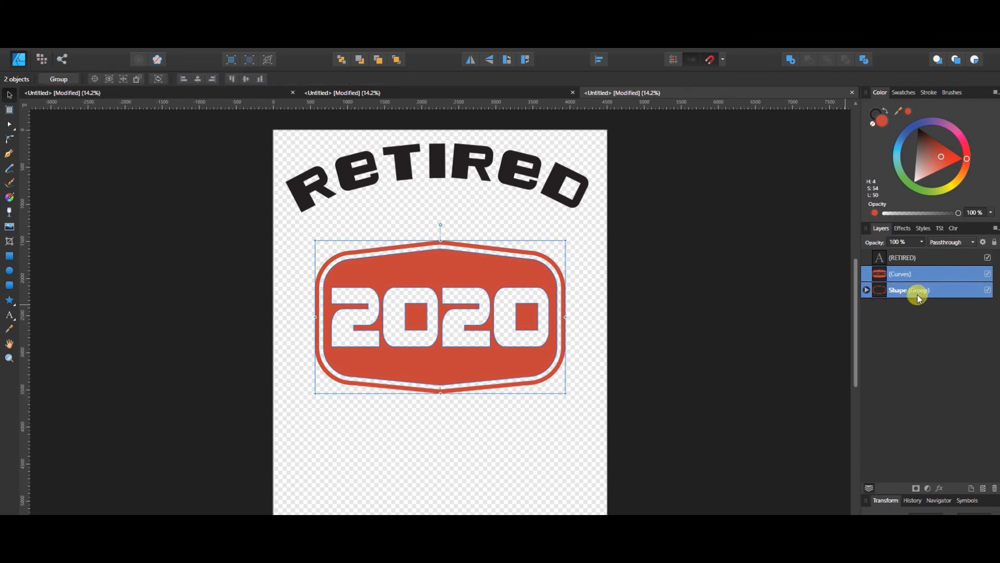
key(ctrl+g)
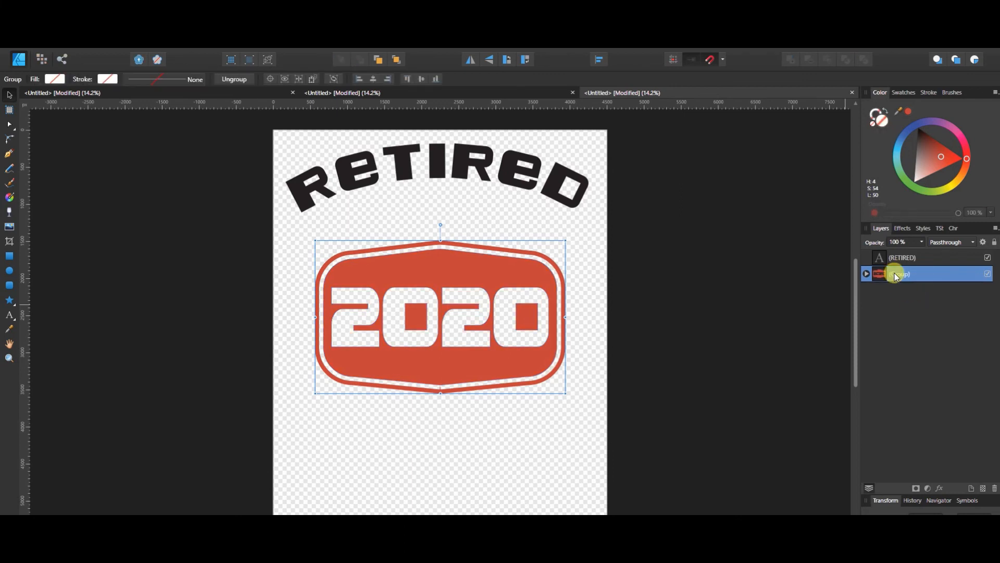
double_click(894, 274)
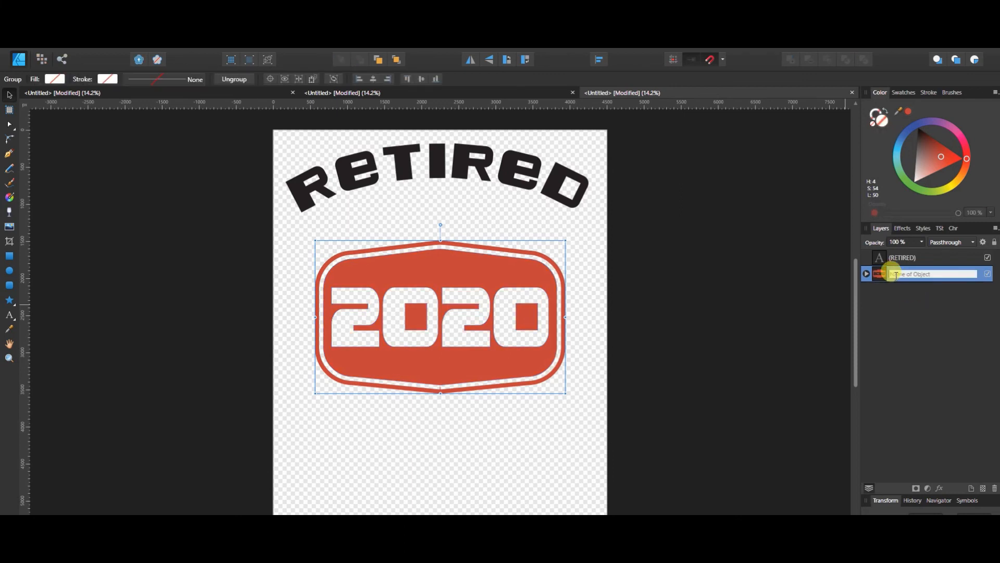
text(s)
key(BackSpace)
key(BackSpace)
text(hape)
key(Return)
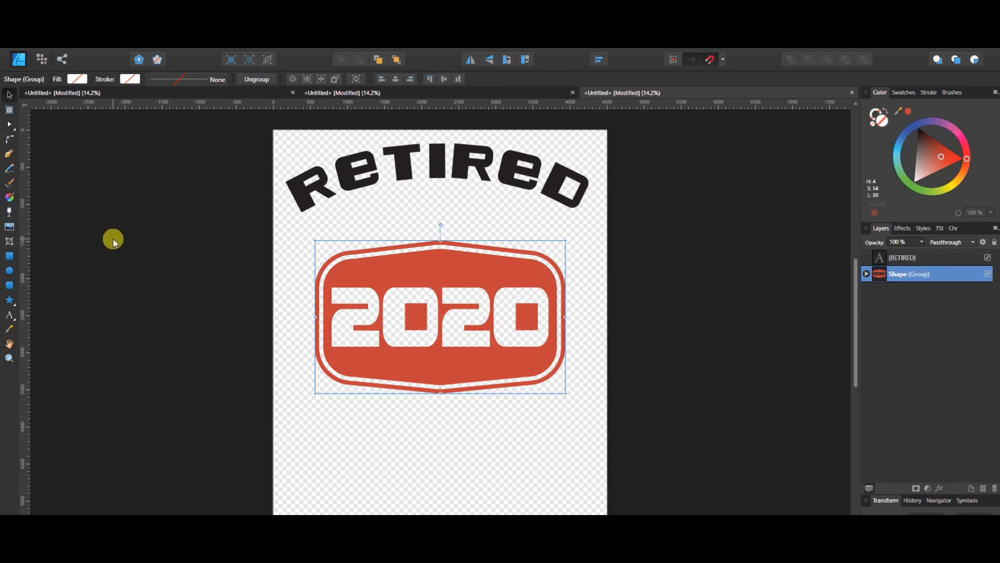
- Add the art text "not my problem anymore" below the badge in the Leprosy font at about 89.8 pt
click(9, 315)
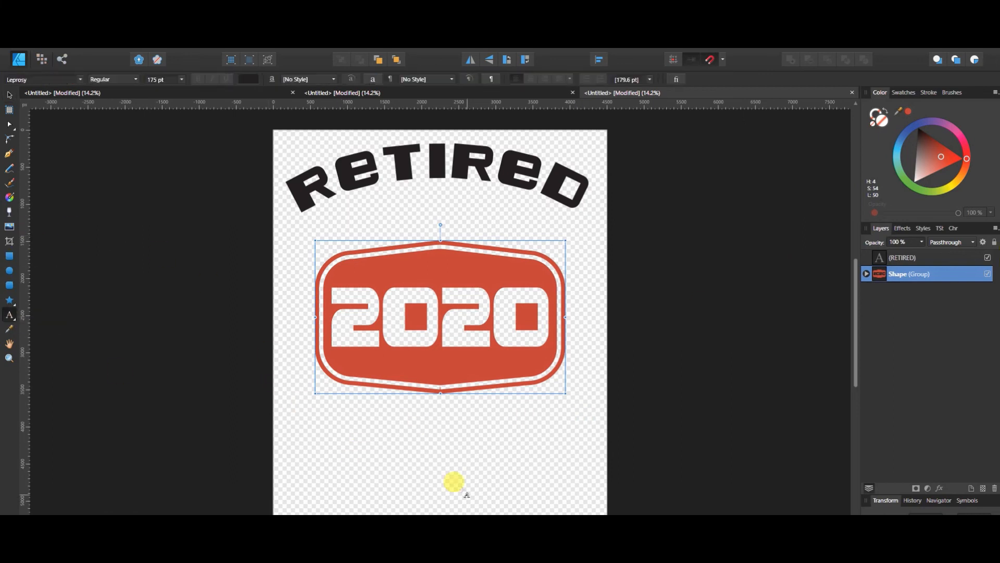
drag(286, 420, 299, 439)
text(not)
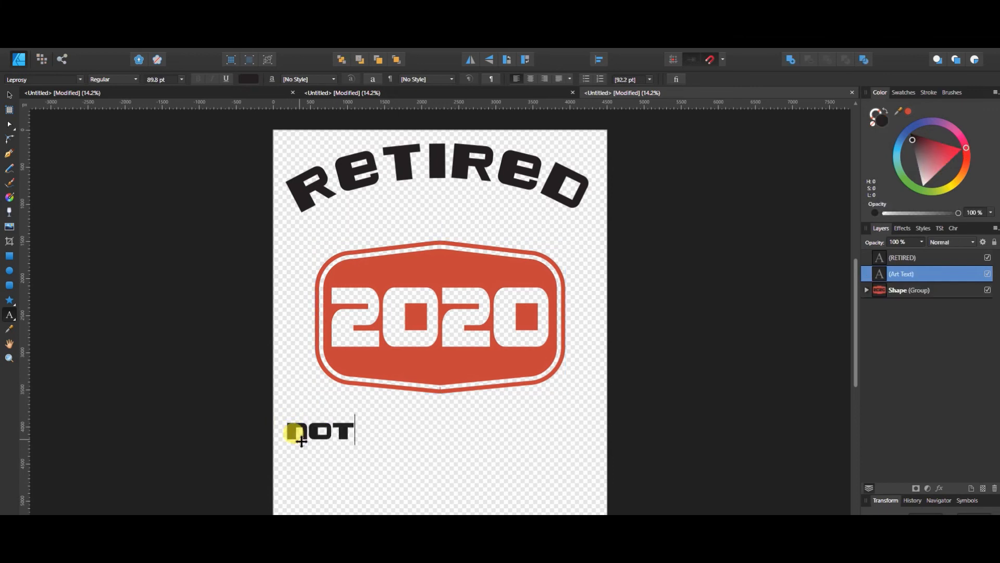
text( my pro)
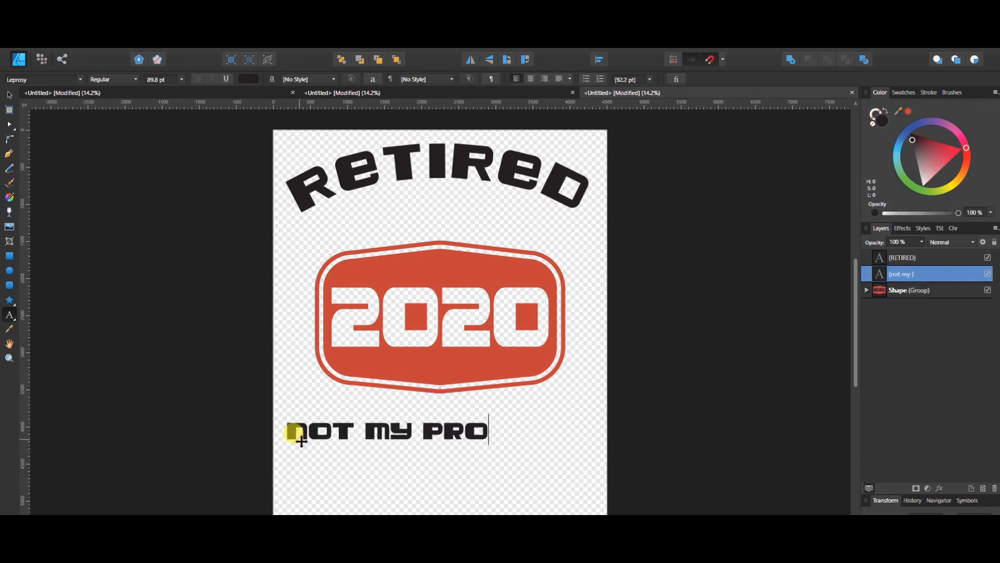
text(blem anymore)
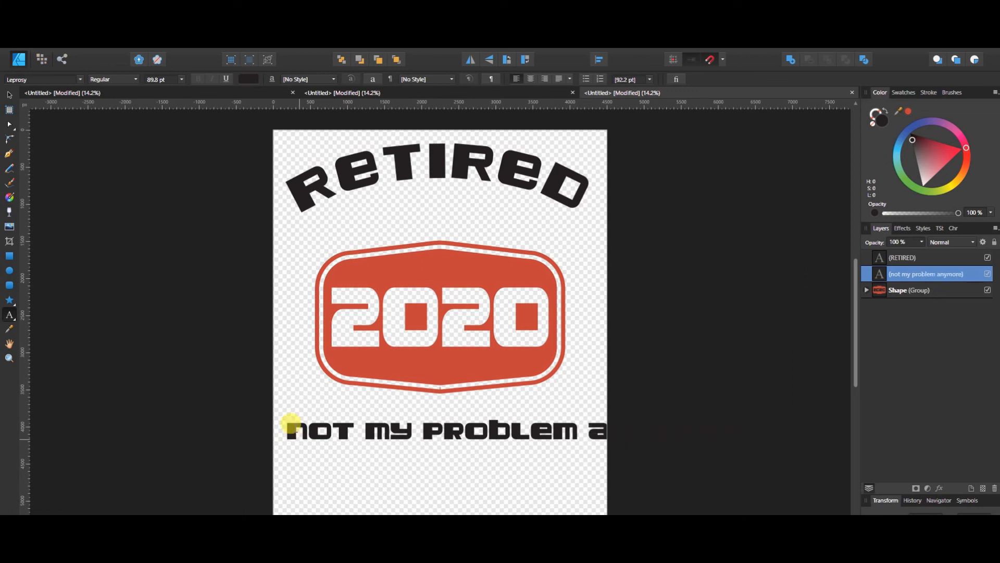
key(Escape)
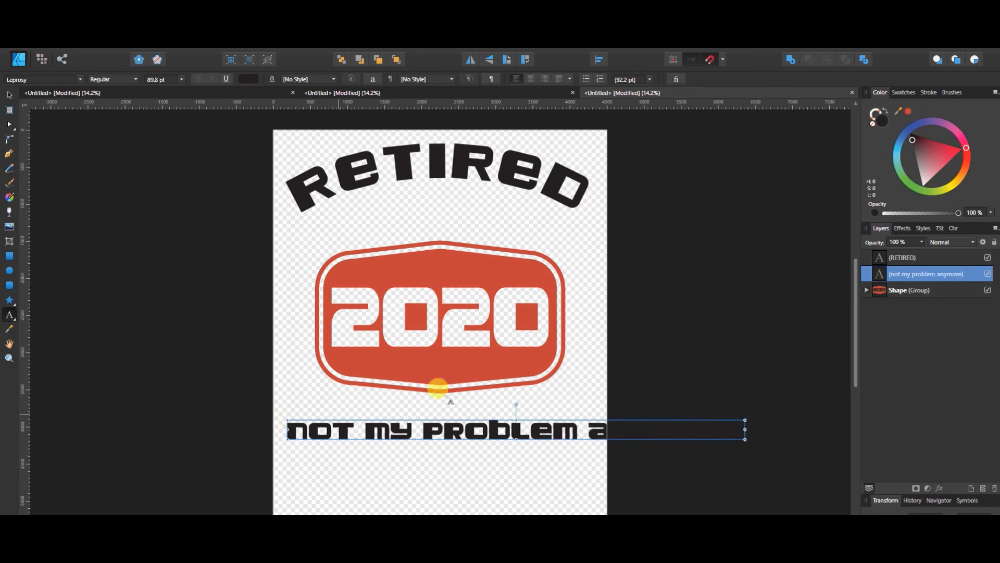
- Squeeze the tagline to fit the canvas width, centre it beneath the badge, and stretch it vertically to about 143 pt
drag(746, 433, 602, 433)
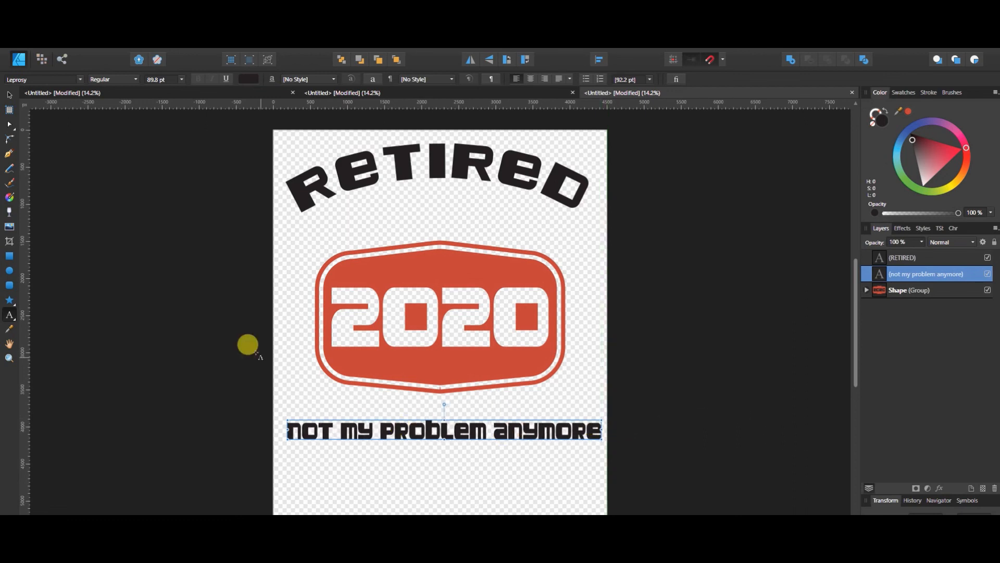
click(8, 97)
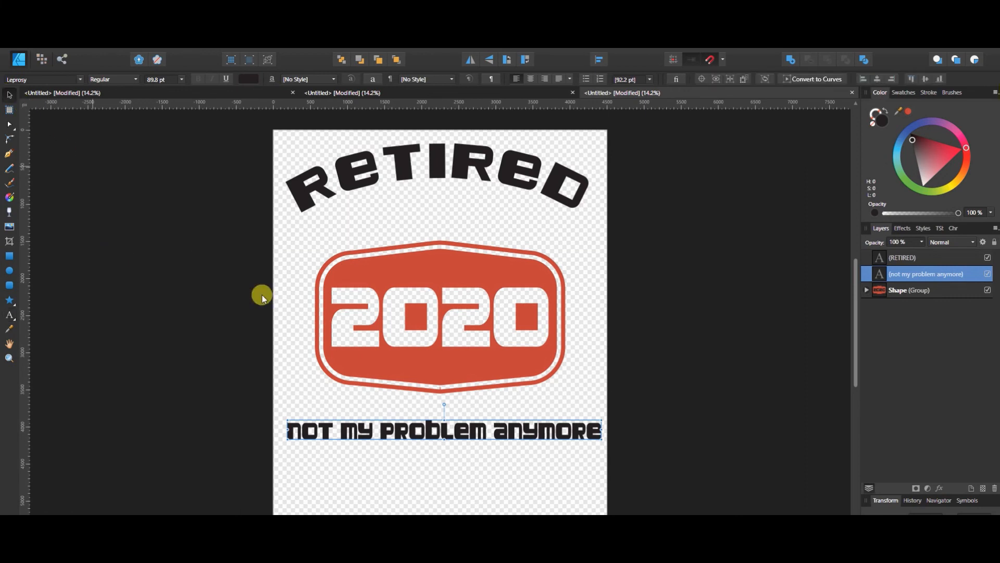
drag(479, 434, 472, 423)
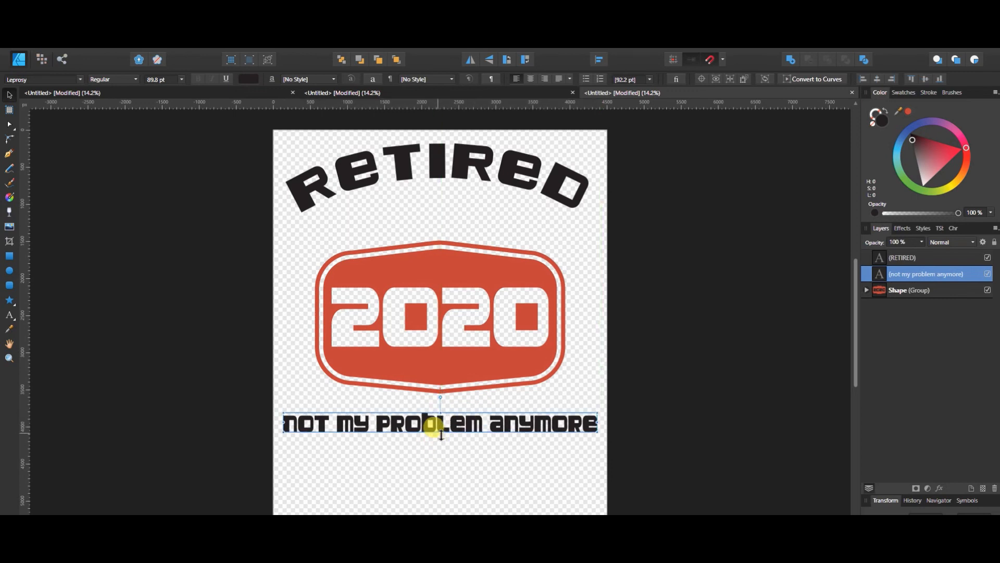
drag(441, 435, 438, 440)
click(518, 478)
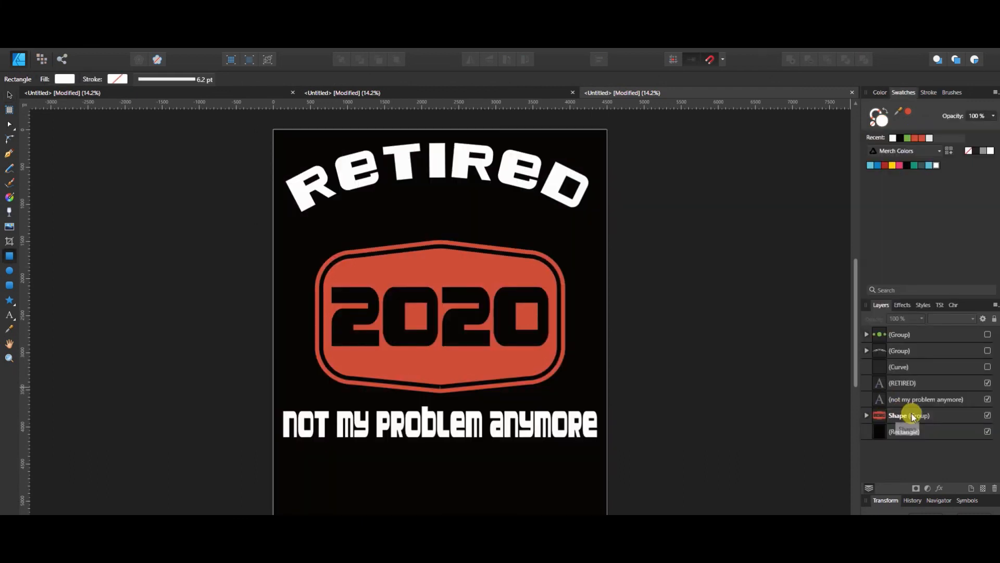
- Move the red badge group and the tagline up together, closer to the curved RETIRED text
click(912, 417)
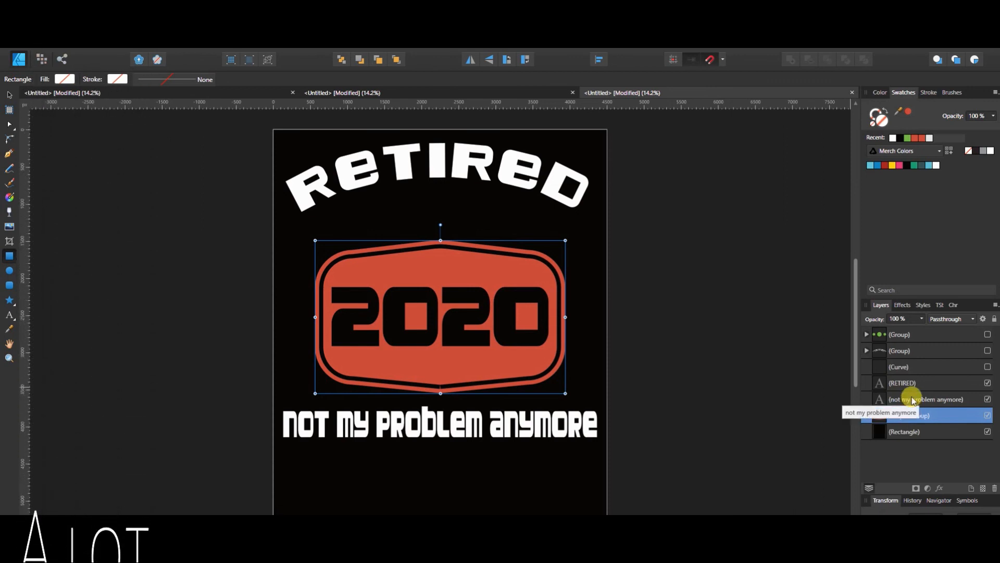
shift+click(913, 400)
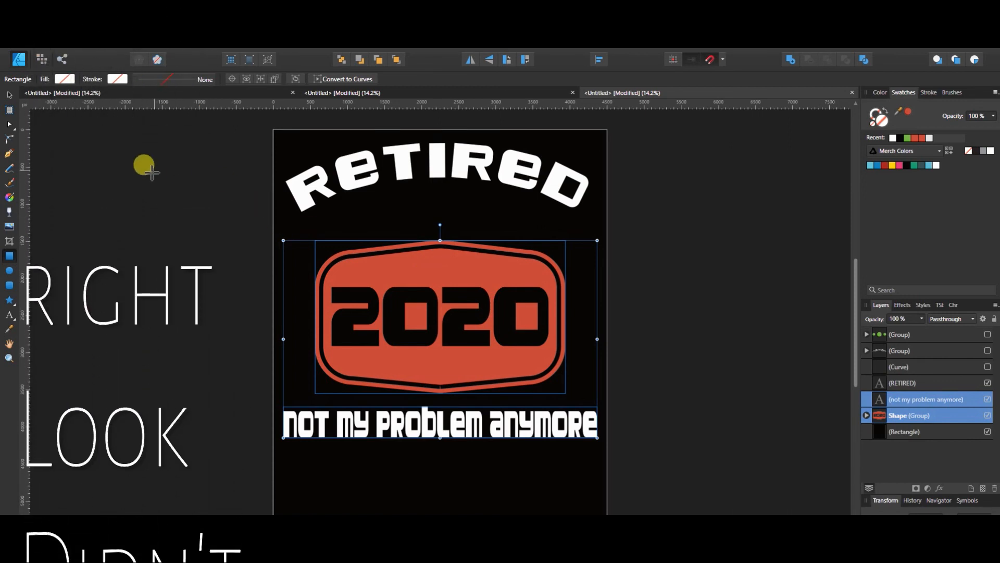
click(7, 95)
drag(455, 267, 454, 246)
click(743, 291)
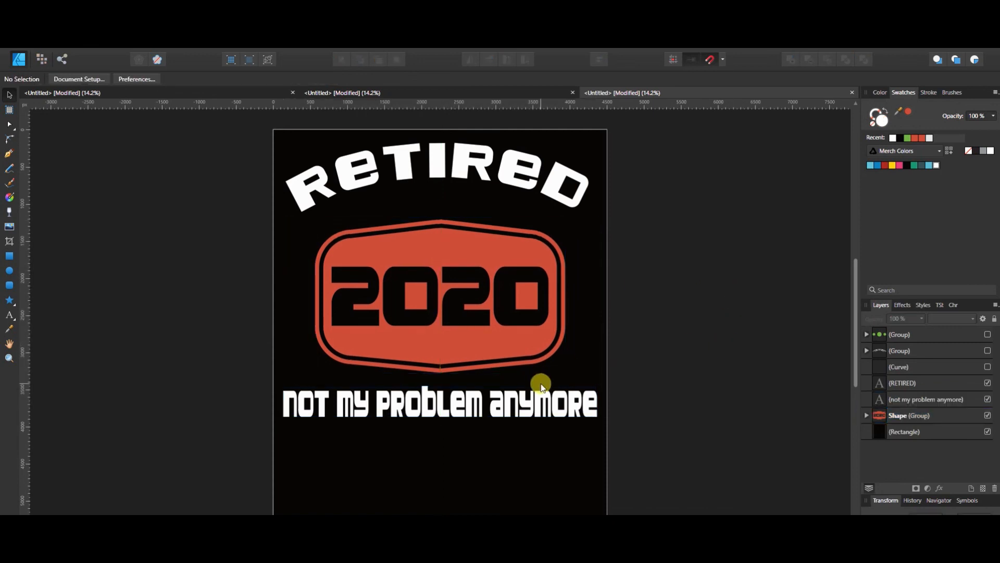
- Lower the "not my problem anymore" tagline slightly, keeping it centred on the canvas, to widen the gap below the badge
click(494, 411)
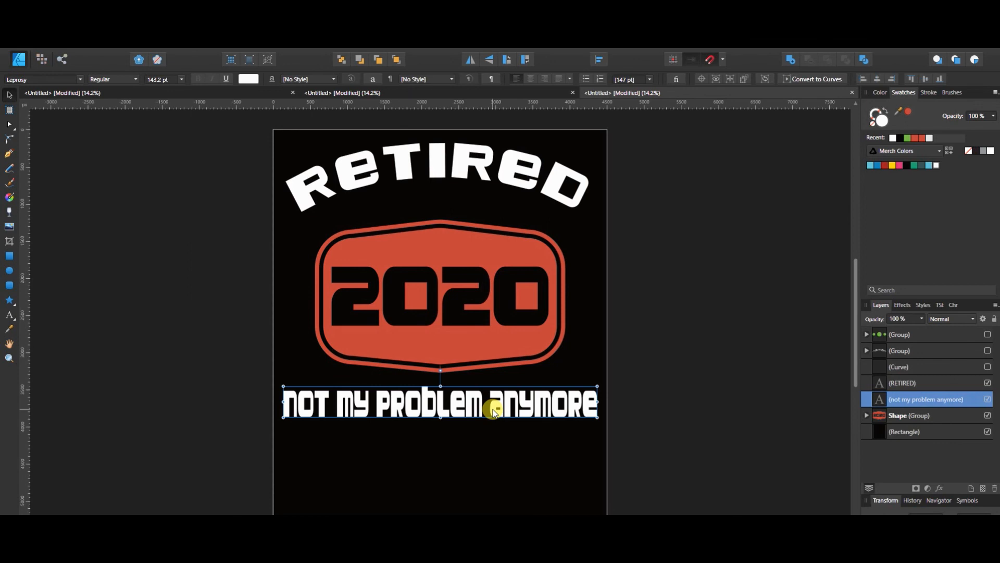
drag(492, 413, 493, 421)
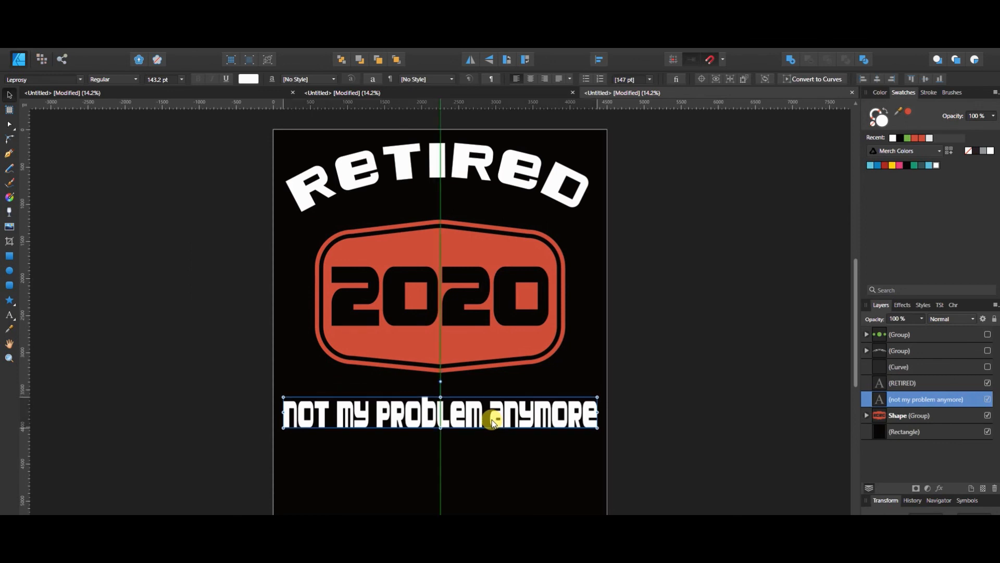
click(697, 390)
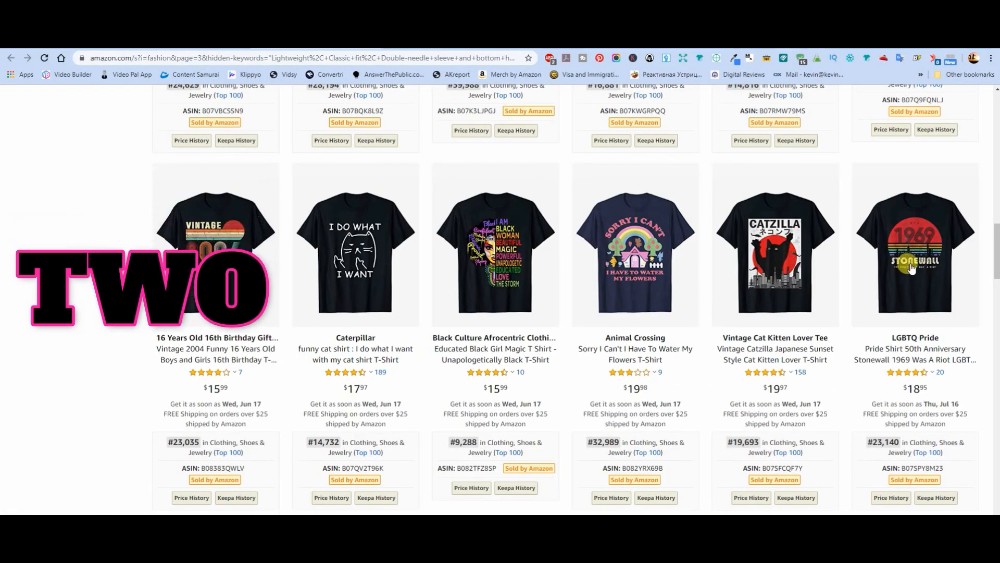
mouse_move(904, 263)
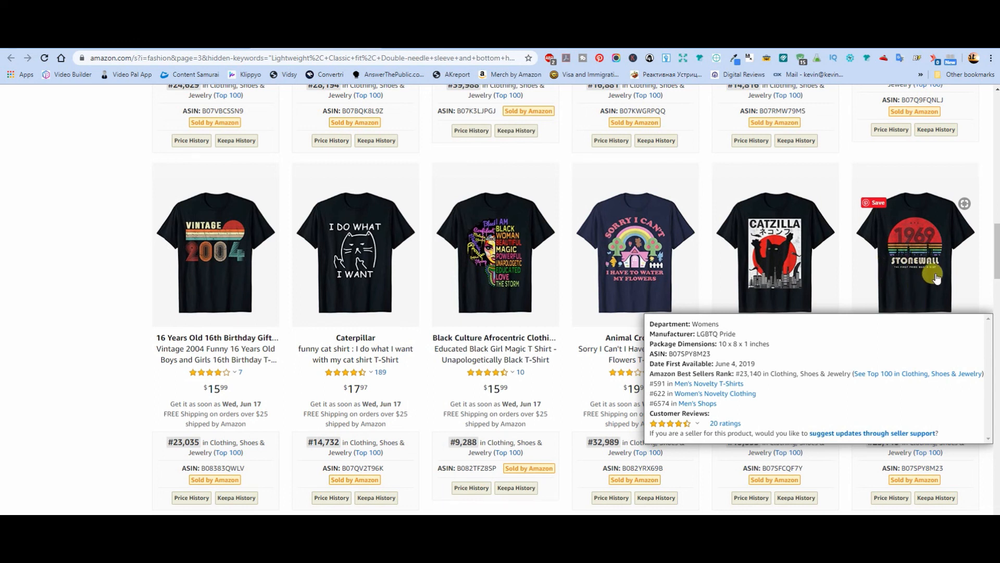
mouse_move(925, 293)
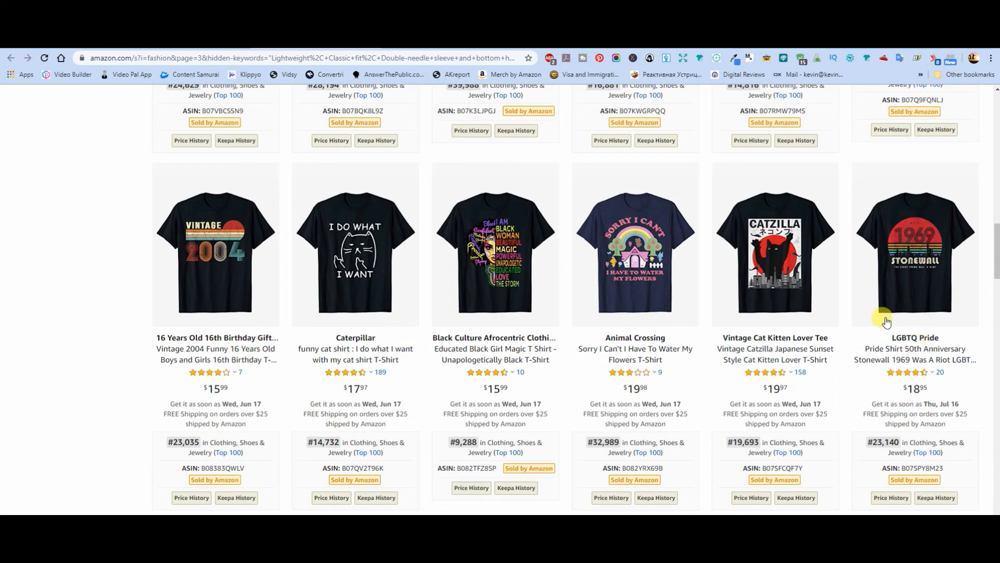
mouse_move(750, 499)
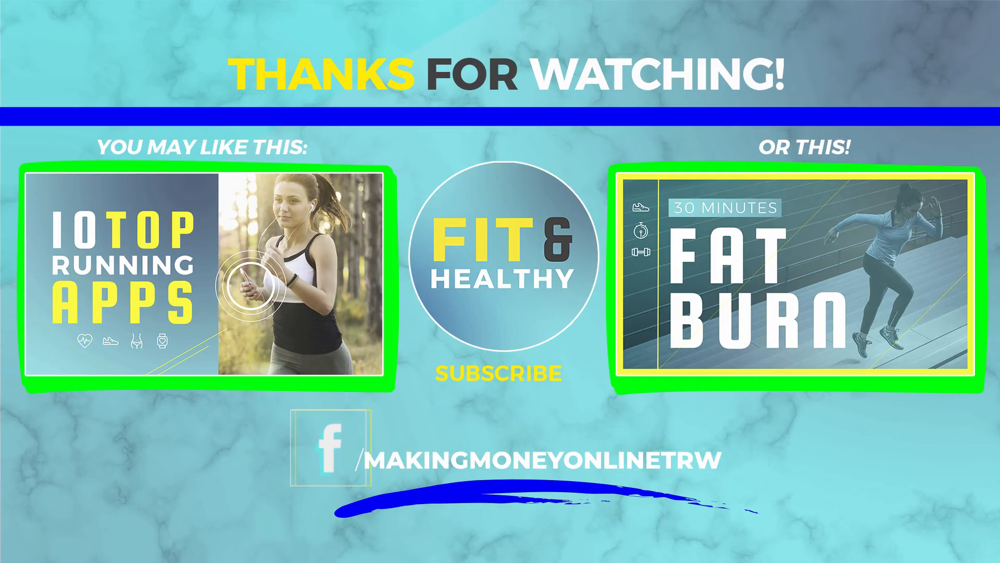